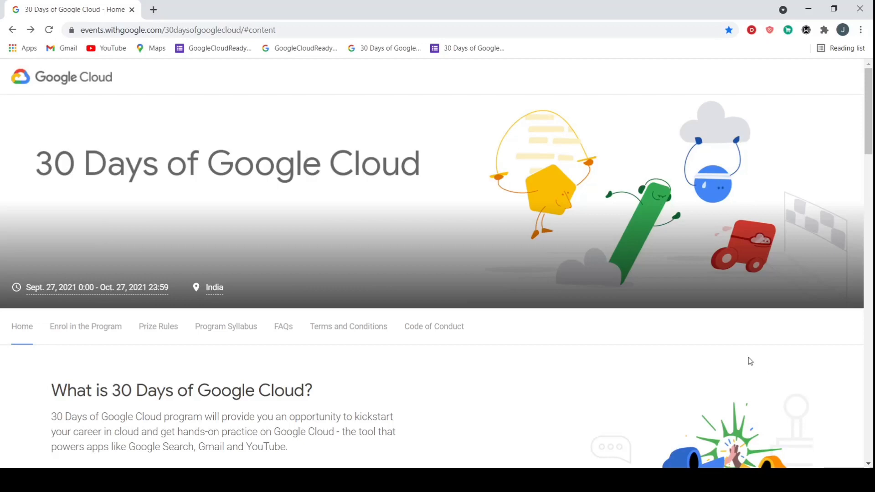
Switch to Telegram and read the POPPOY channel's posts on the 30 Days of Google Cloud enrolment form and the Gauhati University facilitator contact.
{"action": "key", "text": "alt+Tab"}
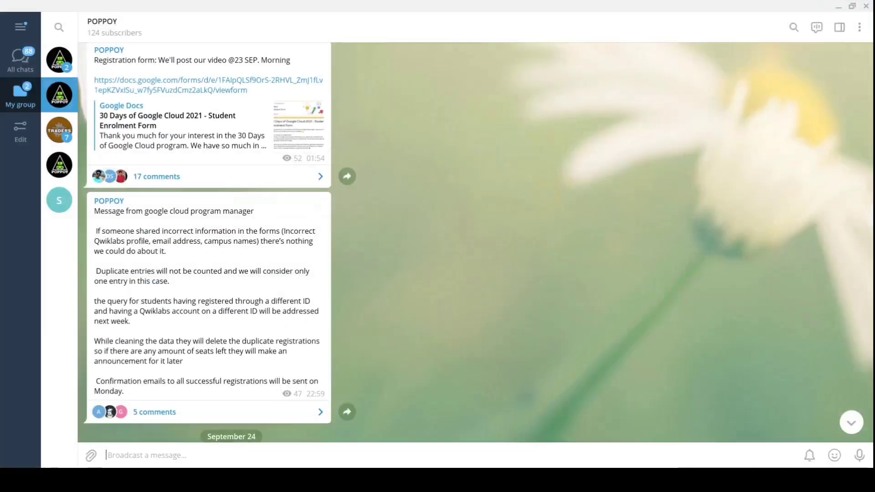
{"action": "scroll", "coordinate": [496, 301], "scroll_direction": "up", "scroll_amount": 3}
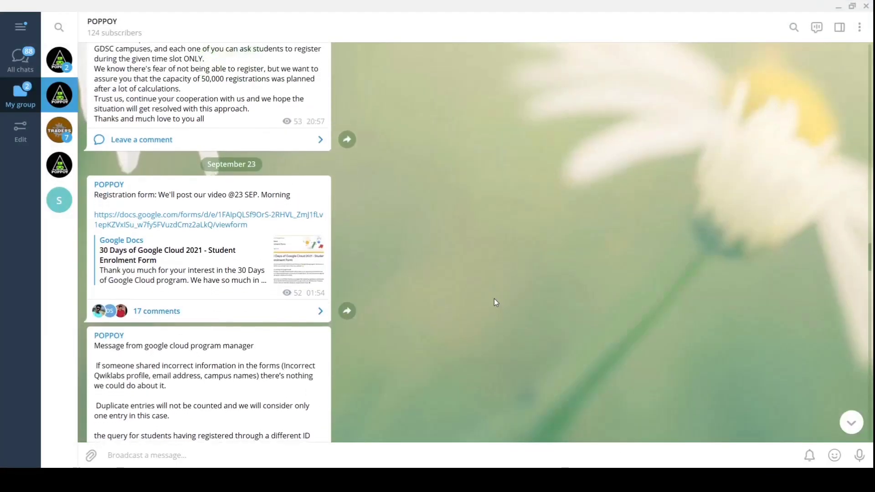
{"action": "scroll", "coordinate": [496, 302], "scroll_direction": "down", "scroll_amount": 2}
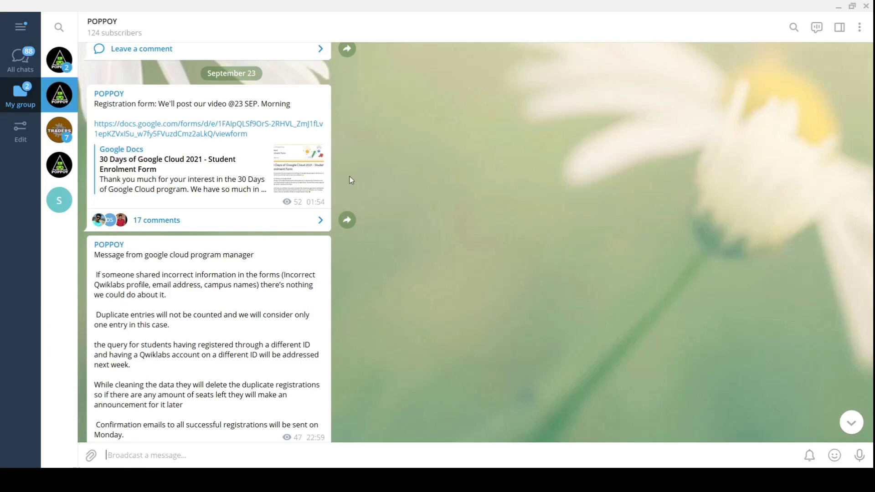
{"action": "scroll", "coordinate": [350, 178], "scroll_direction": "down", "scroll_amount": 8}
{"action": "scroll", "coordinate": [351, 180], "scroll_direction": "down", "scroll_amount": 8}
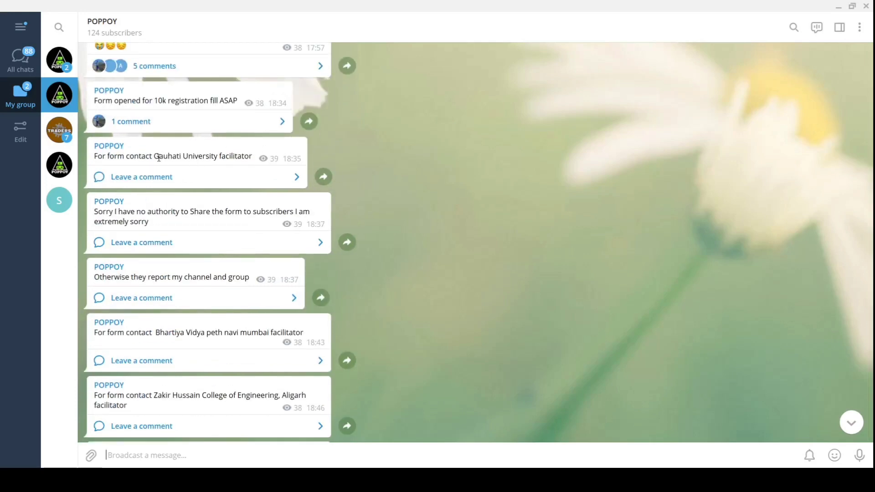
{"action": "left_click_drag", "start_coordinate": [160, 156], "coordinate": [232, 156]}
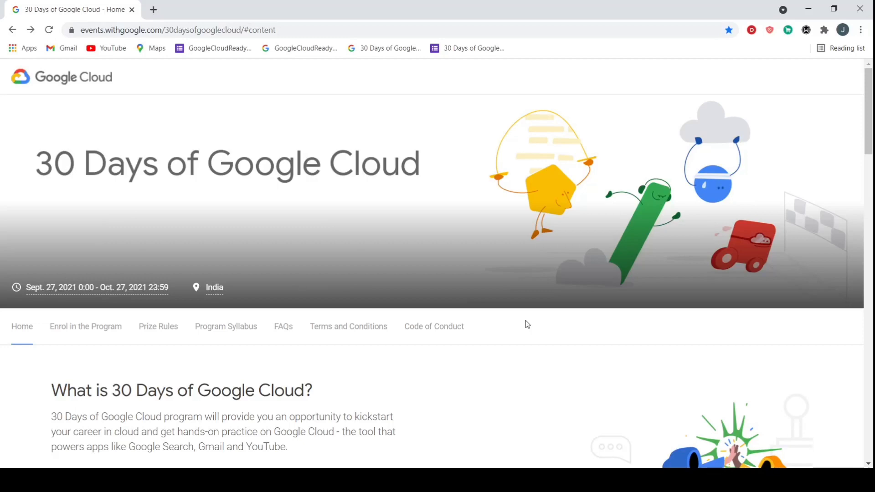
Look over the 30 Days of Google Cloud home page in the browser, and view both tracks' skill badges in the Program Syllabus.
{"action": "scroll", "coordinate": [526, 321], "scroll_direction": "down", "scroll_amount": 20}
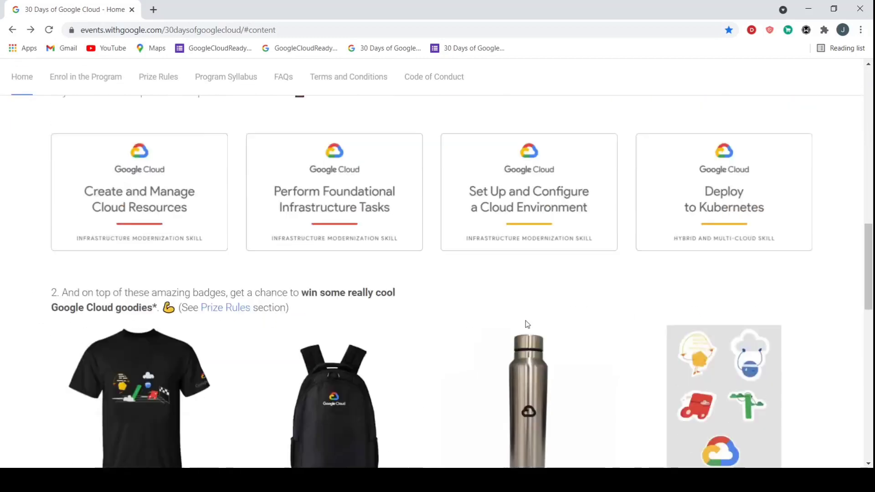
{"action": "scroll", "coordinate": [526, 321], "scroll_direction": "down", "scroll_amount": 7}
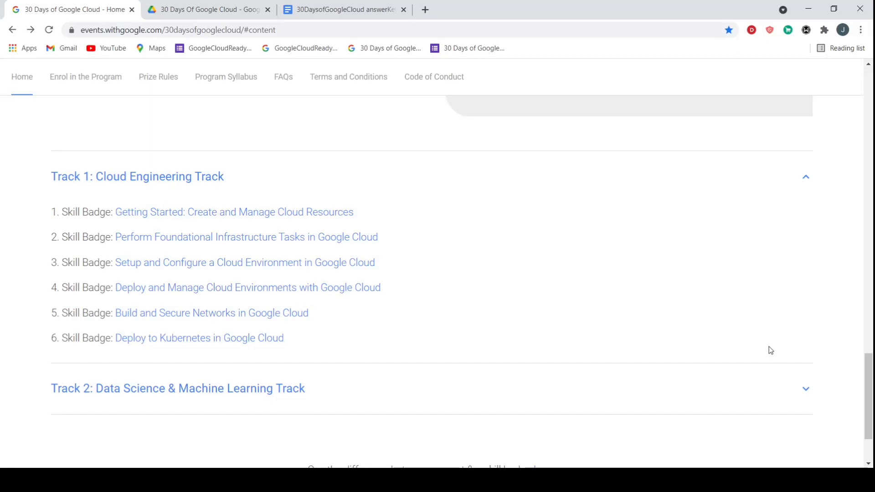
{"action": "left_click", "coordinate": [215, 79]}
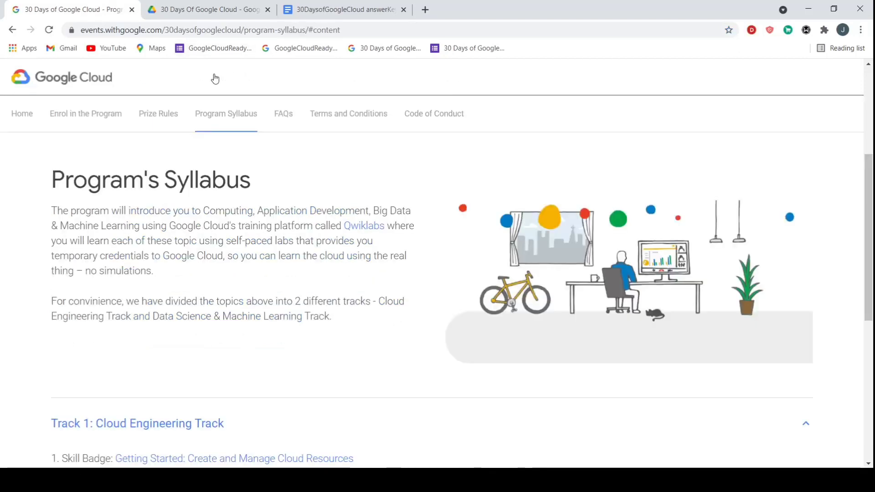
{"action": "scroll", "coordinate": [185, 340], "scroll_direction": "down", "scroll_amount": 5}
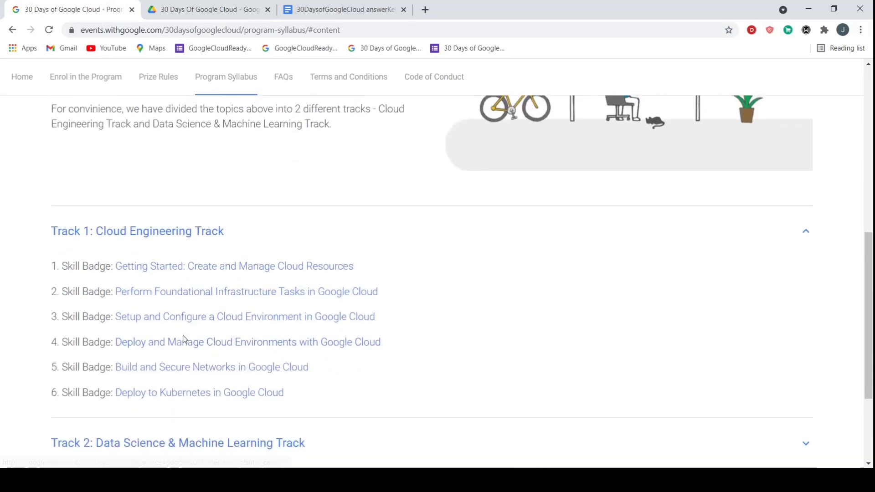
{"action": "left_click", "coordinate": [184, 371]}
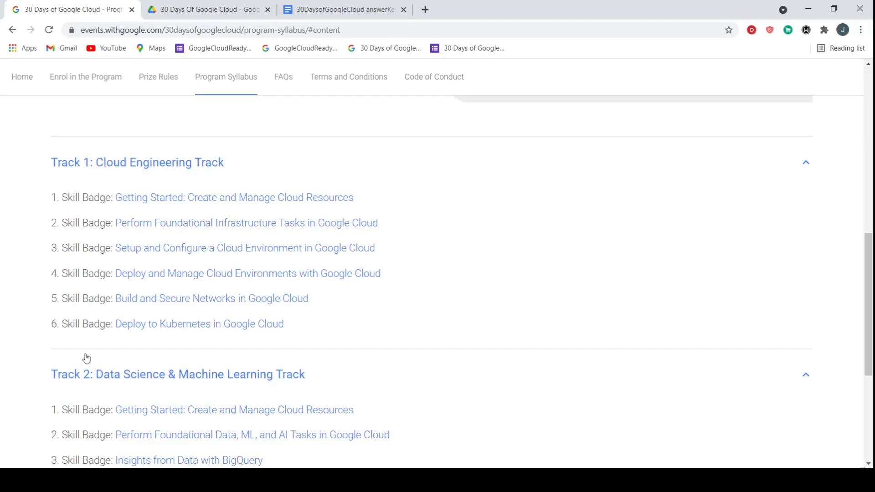
{"action": "scroll", "coordinate": [87, 375], "scroll_direction": "down", "scroll_amount": 1}
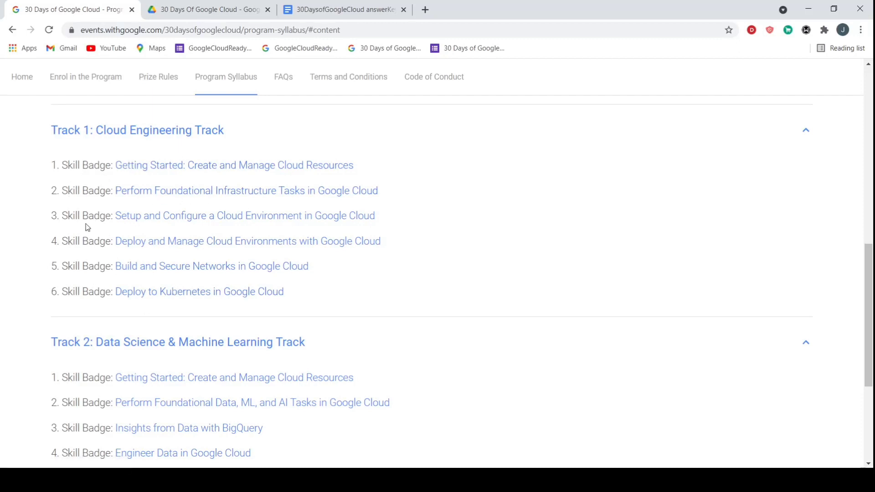
{"action": "scroll", "coordinate": [834, 323], "scroll_direction": "down", "scroll_amount": 1}
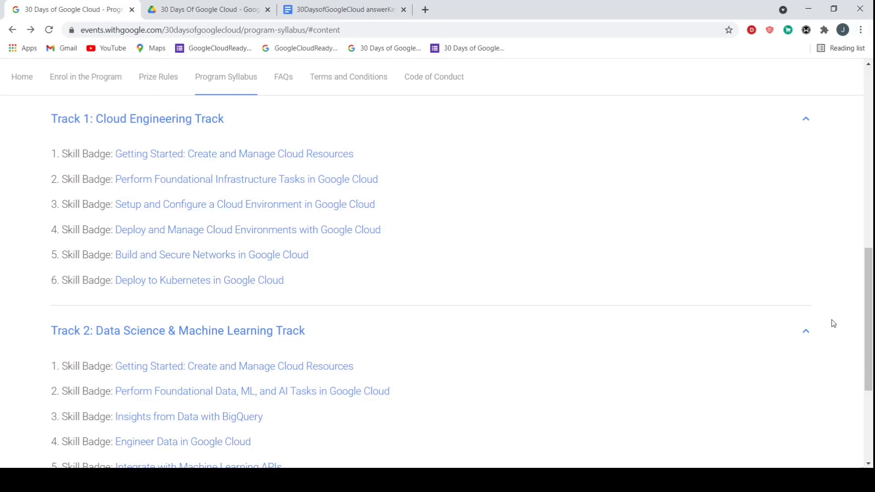
{"action": "scroll", "coordinate": [832, 322], "scroll_direction": "down", "scroll_amount": 1}
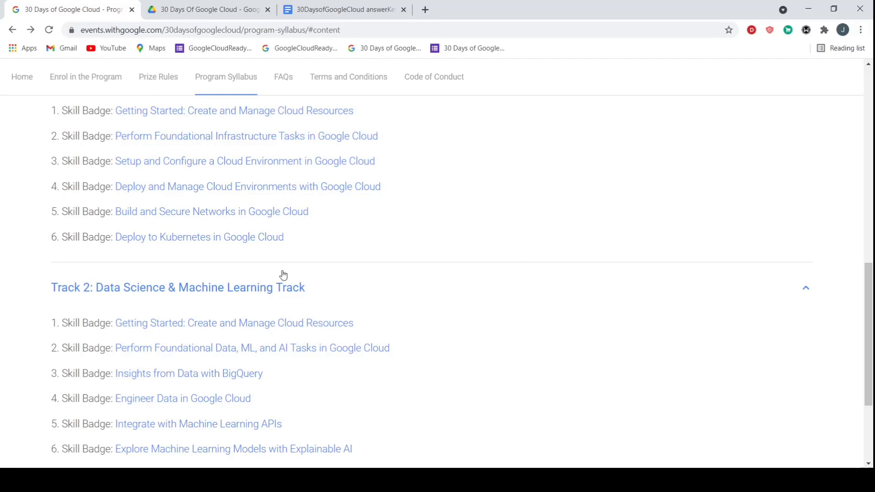
Open the 30DaysofGoogleCloud answerKey document and view the lab table for Track 1, Skill Badge 1.
{"action": "left_click", "coordinate": [329, 10]}
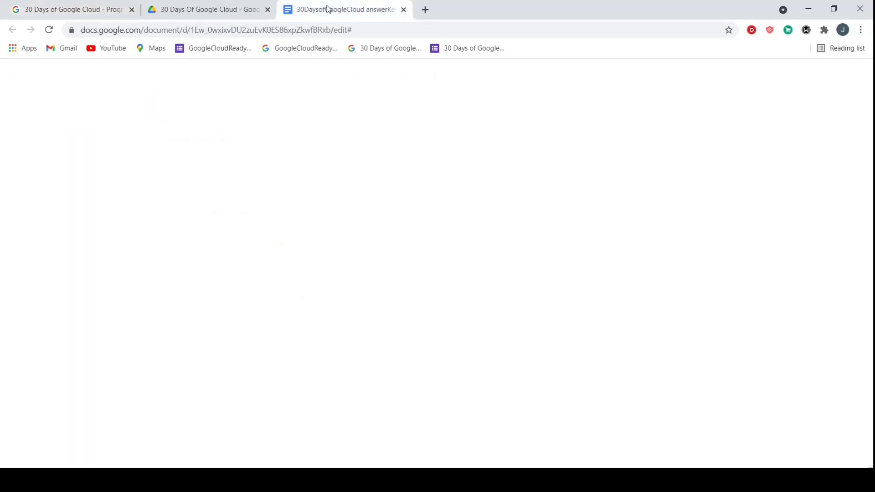
{"action": "scroll", "coordinate": [762, 264], "scroll_direction": "down", "scroll_amount": 10}
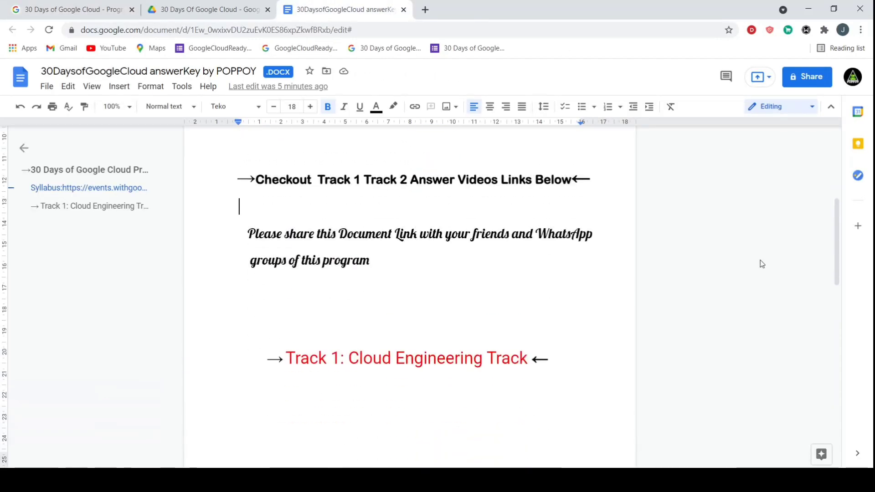
{"action": "scroll", "coordinate": [762, 263], "scroll_direction": "down", "scroll_amount": 2}
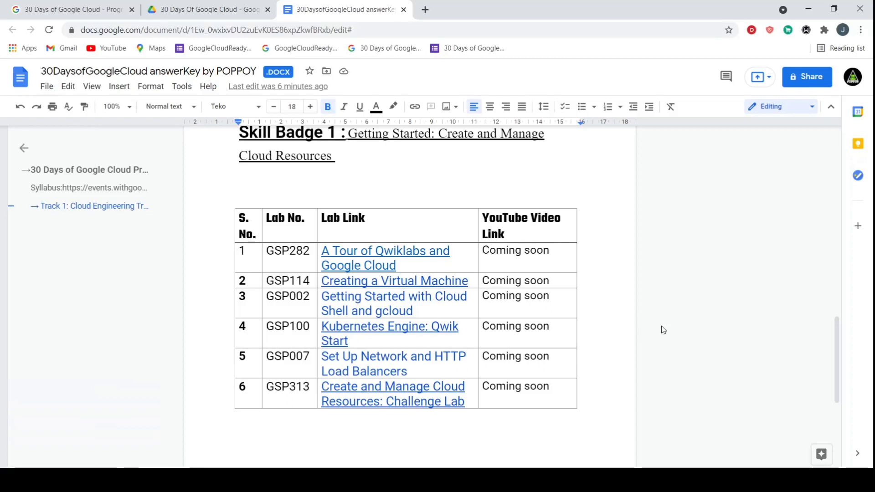
Return to the program syllabus, open the Track 2 skill badge Integrate with Machine Learning APIs, and look over its labs.
{"action": "left_click", "coordinate": [69, 9]}
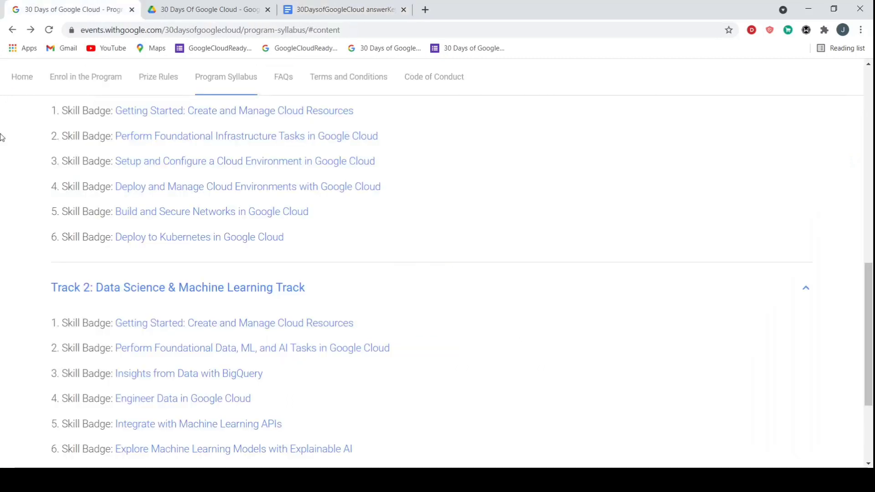
{"action": "scroll", "coordinate": [564, 254], "scroll_direction": "down", "scroll_amount": 2}
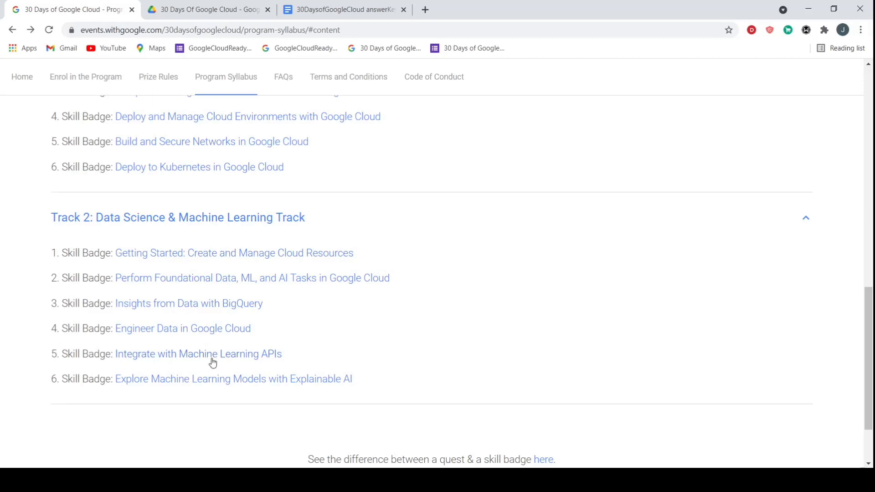
{"action": "left_click", "coordinate": [236, 357]}
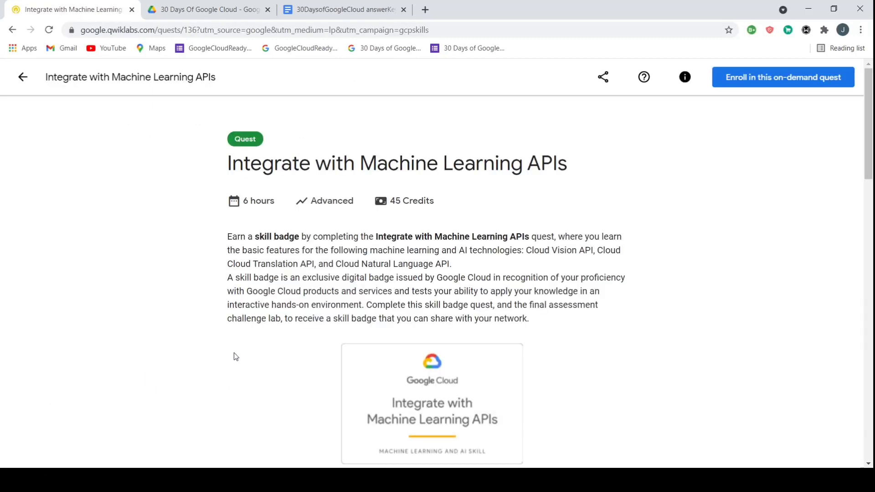
{"action": "scroll", "coordinate": [872, 217], "scroll_direction": "down", "scroll_amount": 10}
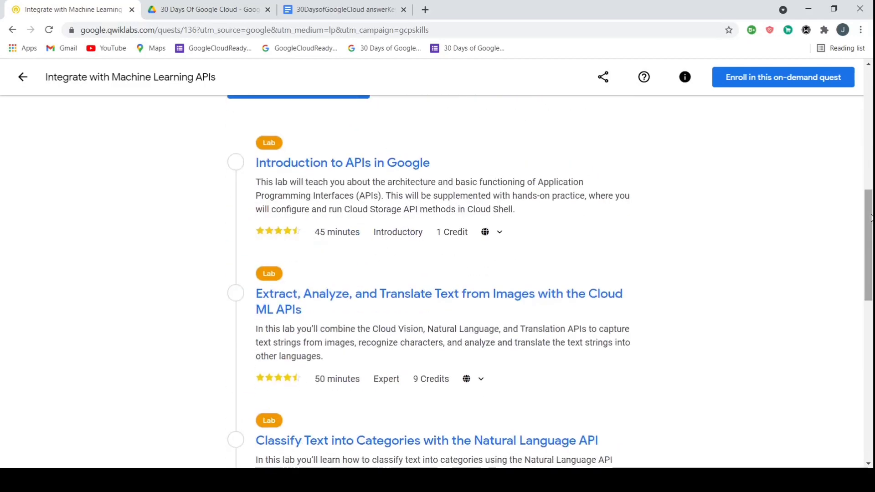
{"action": "scroll", "coordinate": [871, 217], "scroll_direction": "up", "scroll_amount": 3}
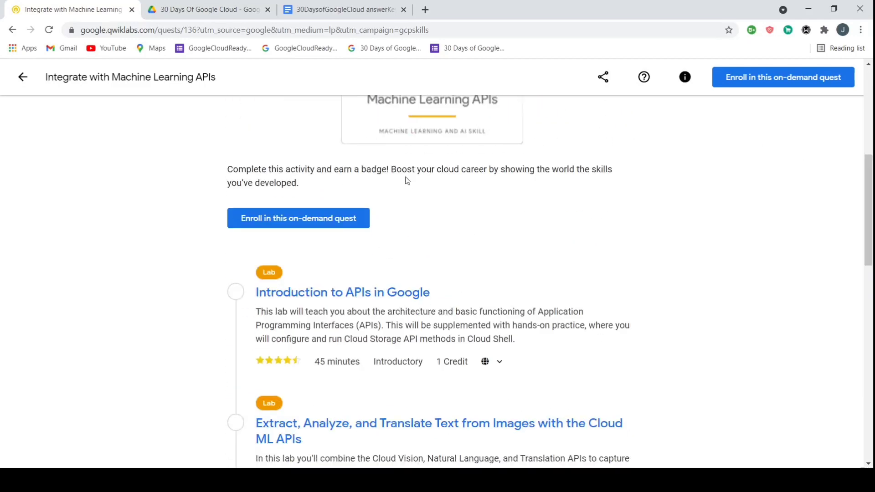
Enroll in the on-demand quest Integrate with Machine Learning APIs, and return from the Introduction to APIs in Google lab to the quest's lab list.
{"action": "left_click", "coordinate": [240, 212]}
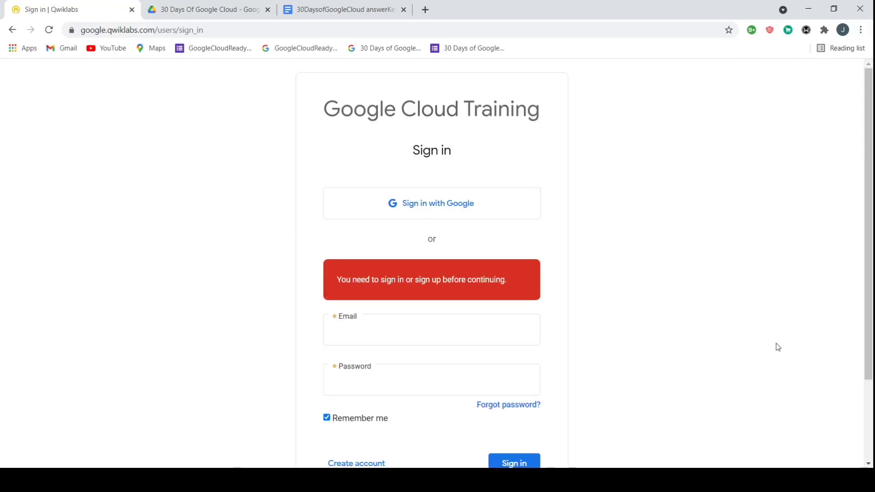
{"action": "scroll", "coordinate": [778, 347], "scroll_direction": "down", "scroll_amount": 1}
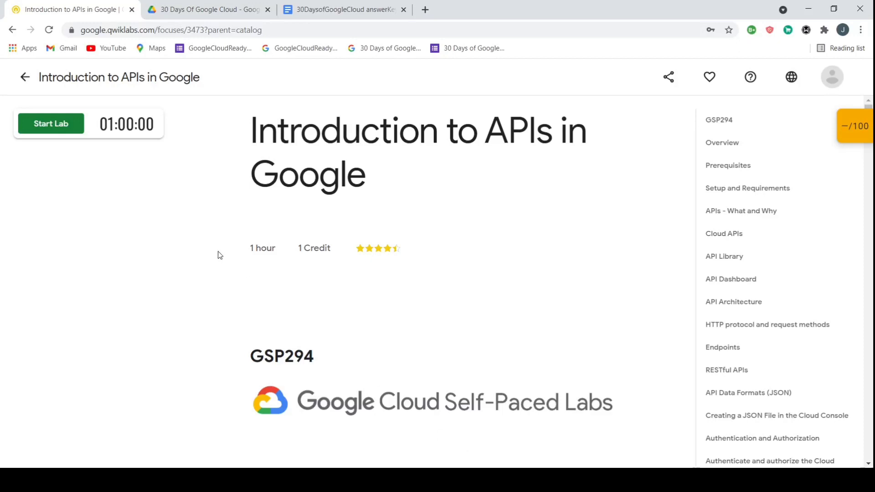
{"action": "left_click", "coordinate": [25, 78]}
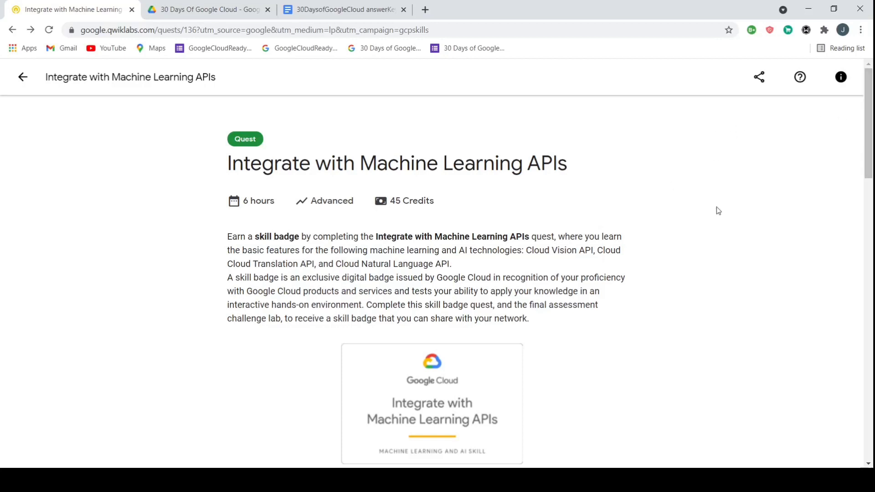
{"action": "scroll", "coordinate": [718, 210], "scroll_direction": "down", "scroll_amount": 5}
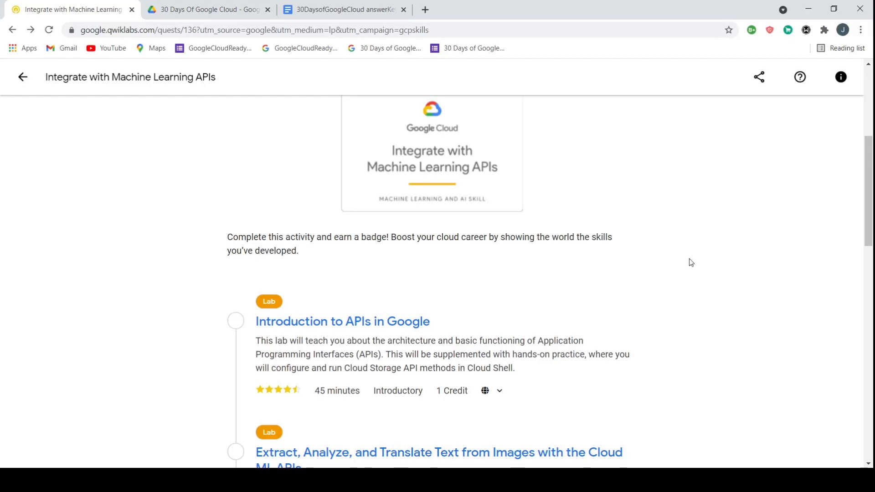
{"action": "scroll", "coordinate": [690, 263], "scroll_direction": "down", "scroll_amount": 13}
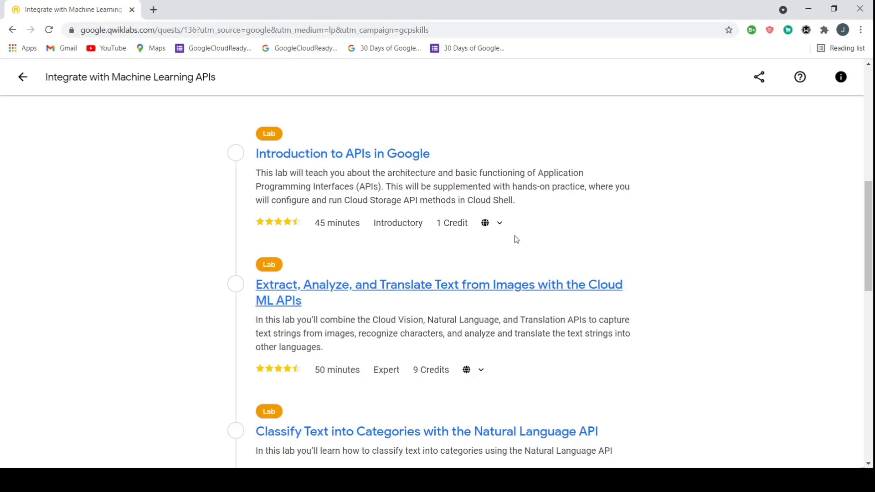
Go back to the program syllabus and expand Track 2: Data Science & Machine Learning Track to compare both tracks.
{"action": "key", "text": "alt+Left"}
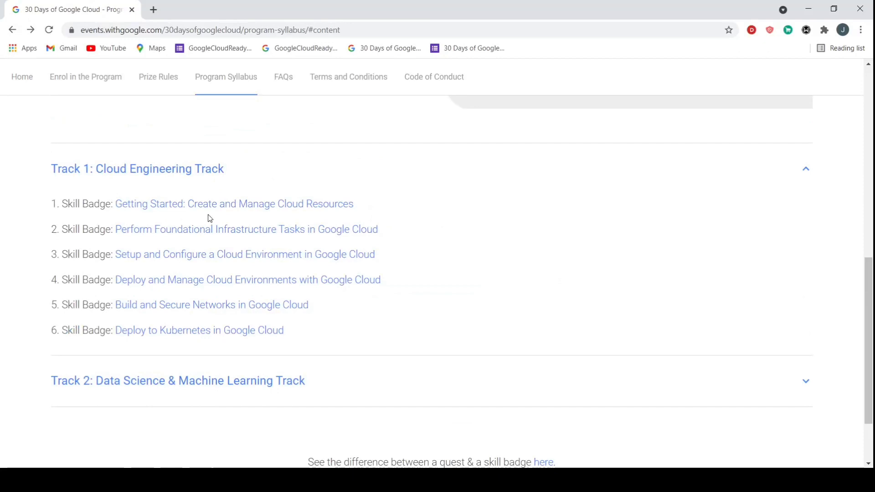
{"action": "left_click", "coordinate": [253, 383]}
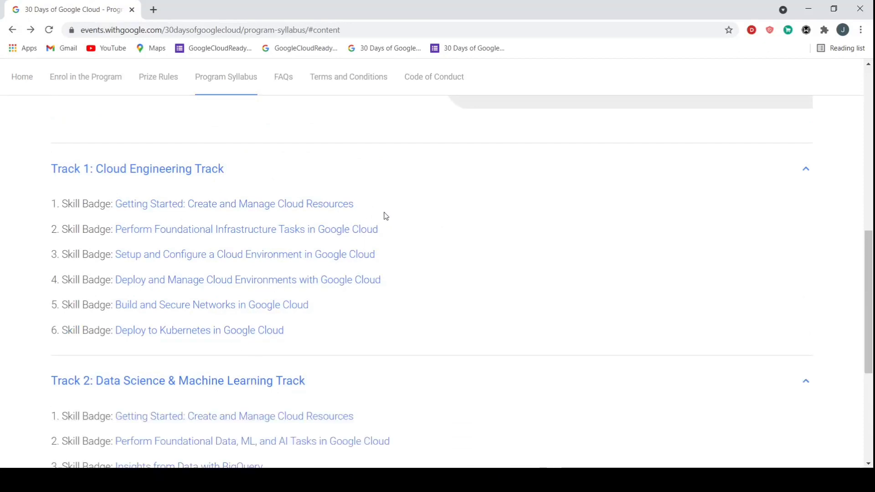
{"action": "scroll", "coordinate": [385, 215], "scroll_direction": "down", "scroll_amount": 1}
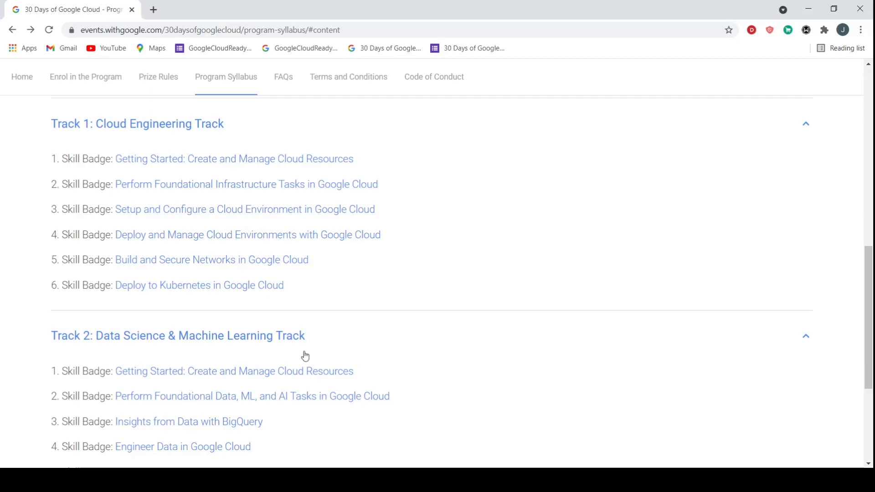
Open the Track 1 skill badge Getting Started: Create and Manage Cloud Resources and review its labs and badge completion status.
{"action": "left_click", "coordinate": [266, 163]}
{"action": "scroll", "coordinate": [405, 245], "scroll_direction": "down", "scroll_amount": 8}
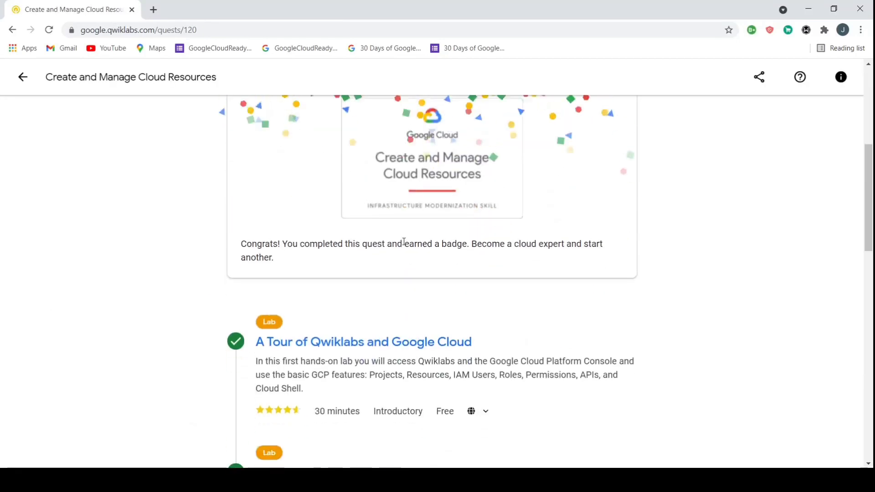
{"action": "scroll", "coordinate": [355, 251], "scroll_direction": "down", "scroll_amount": 2}
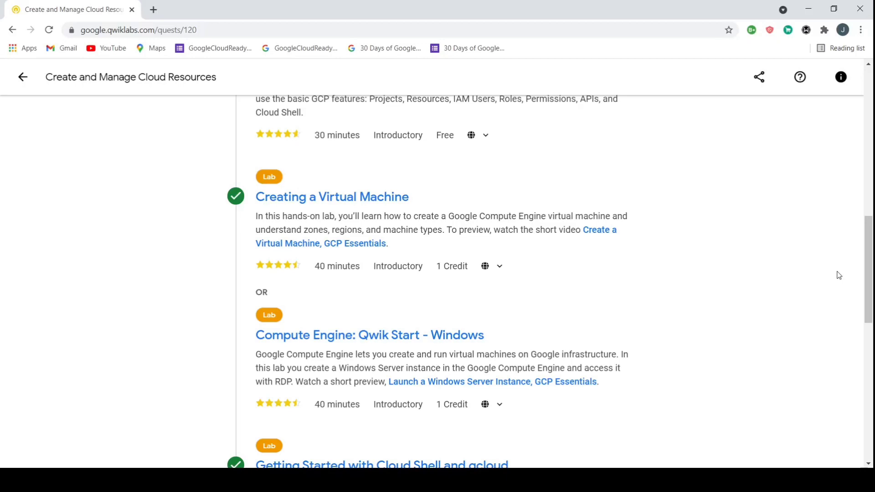
{"action": "scroll", "coordinate": [839, 276], "scroll_direction": "up", "scroll_amount": 2}
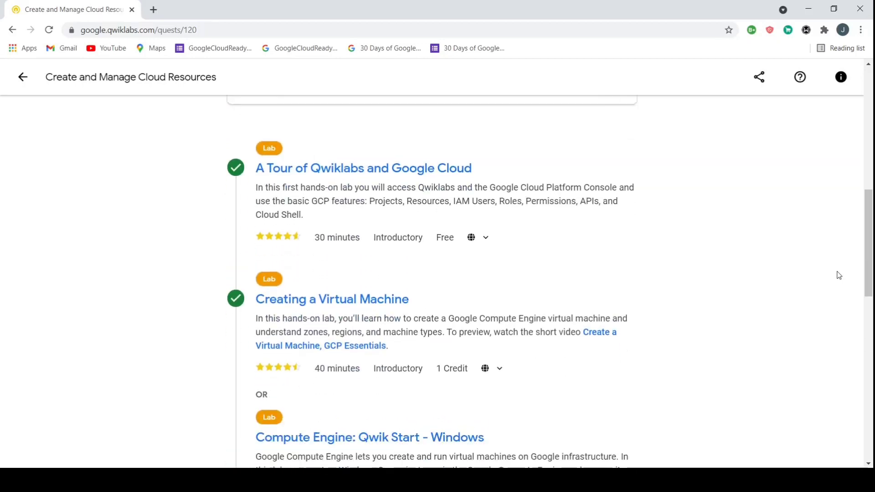
{"action": "scroll", "coordinate": [838, 275], "scroll_direction": "up", "scroll_amount": 10}
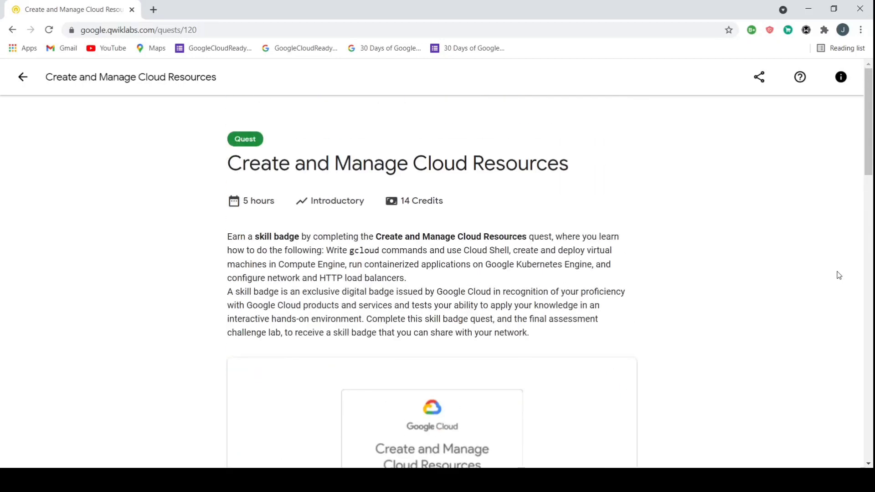
{"action": "scroll", "coordinate": [627, 339], "scroll_direction": "down", "scroll_amount": 3}
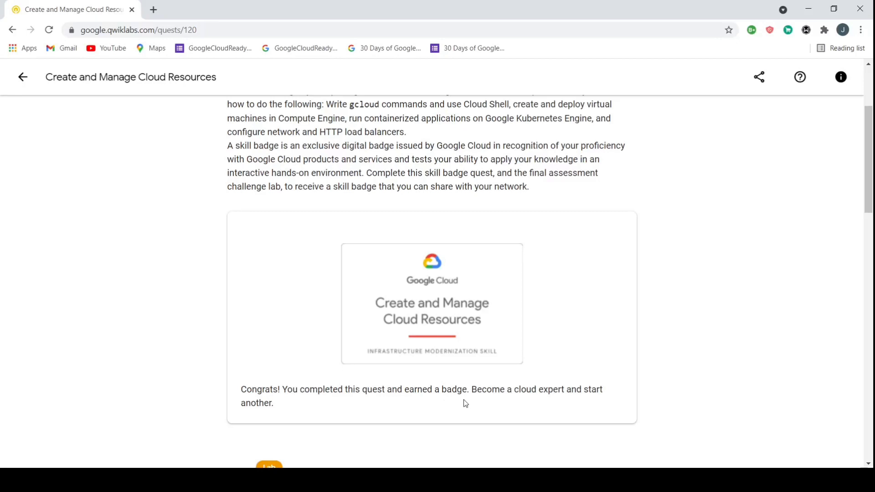
{"action": "scroll", "coordinate": [465, 403], "scroll_direction": "down", "scroll_amount": 1}
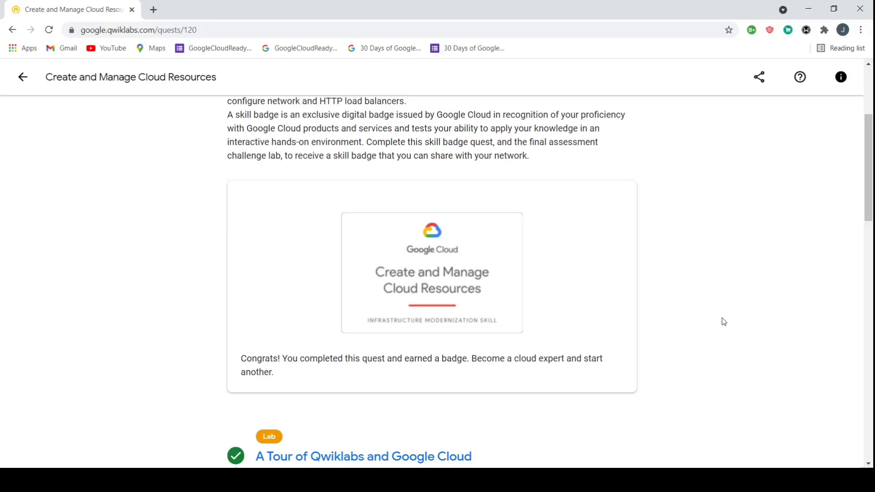
Examine the lab list of the Create and Manage Cloud Resources quest down to its Challenge Lab.
{"action": "scroll", "coordinate": [722, 318], "scroll_direction": "down", "scroll_amount": 15}
{"action": "scroll", "coordinate": [722, 318], "scroll_direction": "up", "scroll_amount": 3}
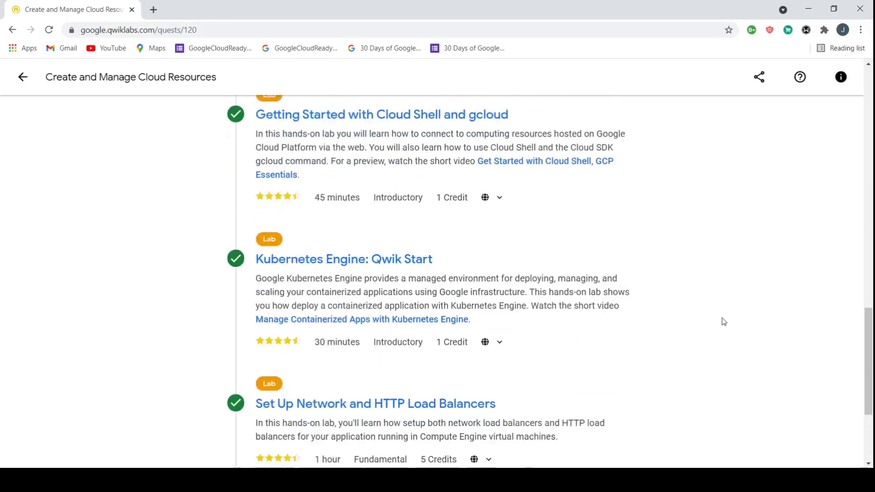
{"action": "scroll", "coordinate": [722, 319], "scroll_direction": "down", "scroll_amount": 3}
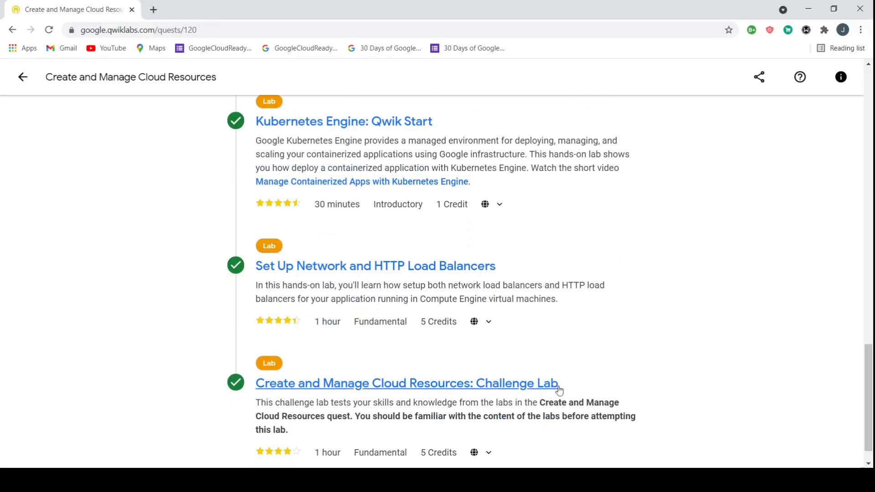
{"action": "scroll", "coordinate": [690, 375], "scroll_direction": "up", "scroll_amount": 15}
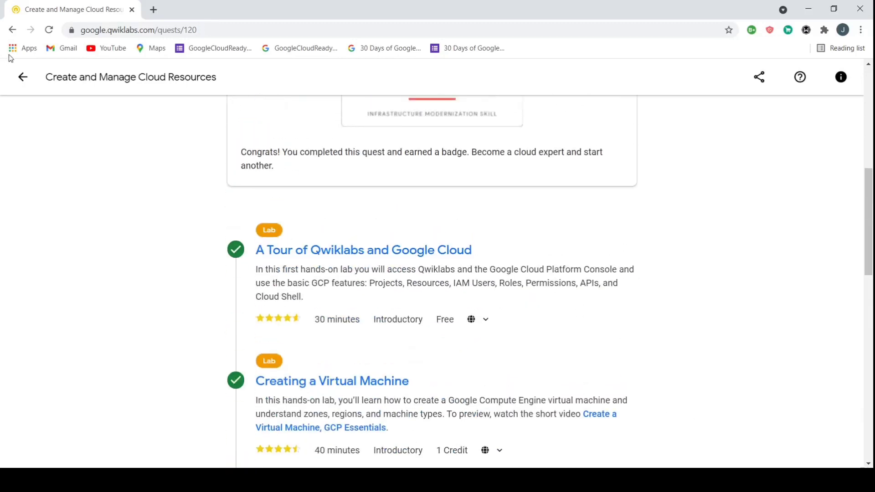
Return to the program syllabus, open the Track 1 skill badge Setup and Configure a Cloud Environment in Google Cloud, and review its labs.
{"action": "left_click", "coordinate": [12, 30]}
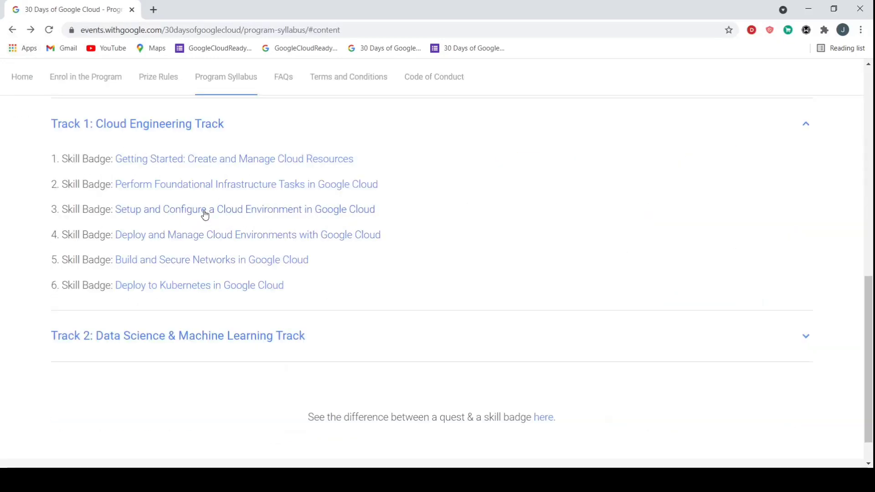
{"action": "left_click", "coordinate": [177, 212]}
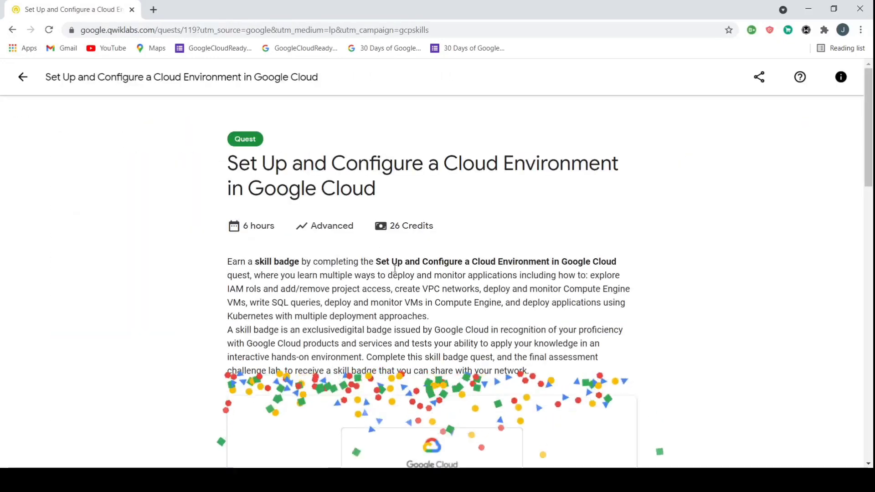
{"action": "scroll", "coordinate": [412, 287], "scroll_direction": "down", "scroll_amount": 5}
{"action": "scroll", "coordinate": [412, 287], "scroll_direction": "down", "scroll_amount": 10}
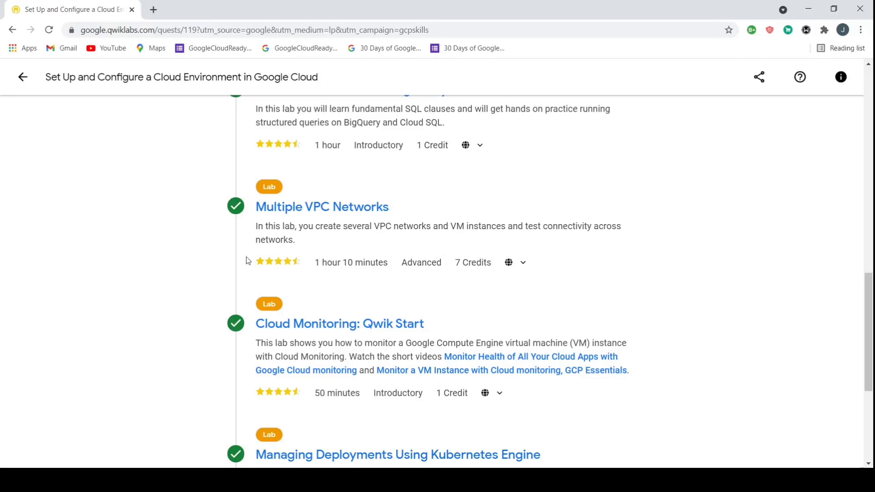
Go back to the syllabus, open the Track 2 skill badge Integrate with Machine Learning APIs, and check the completion status of its labs.
{"action": "left_click", "coordinate": [12, 30]}
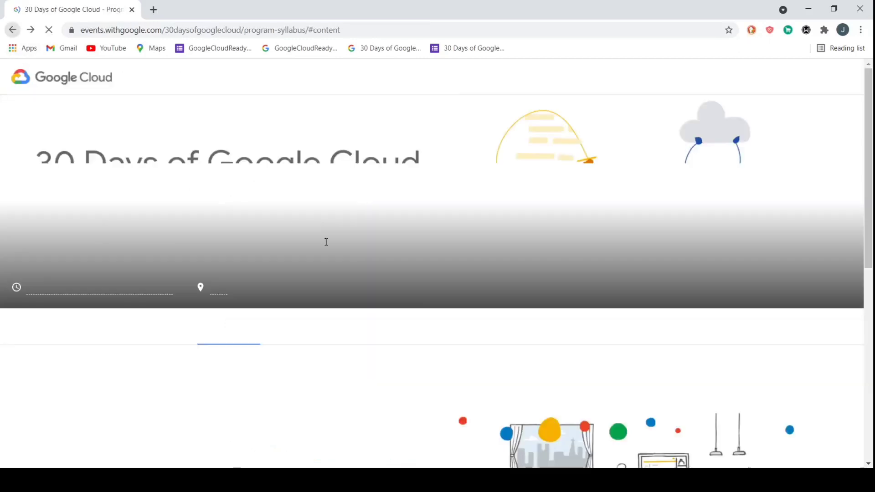
{"action": "left_click", "coordinate": [283, 305]}
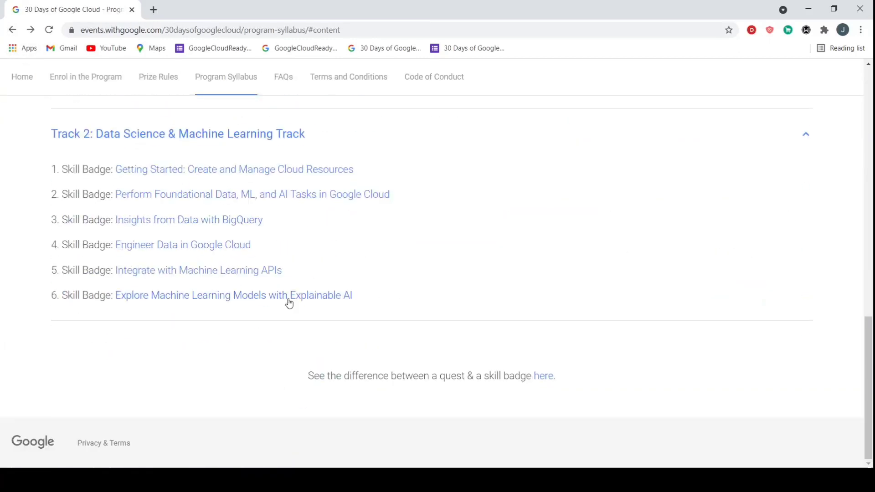
{"action": "left_click", "coordinate": [226, 271]}
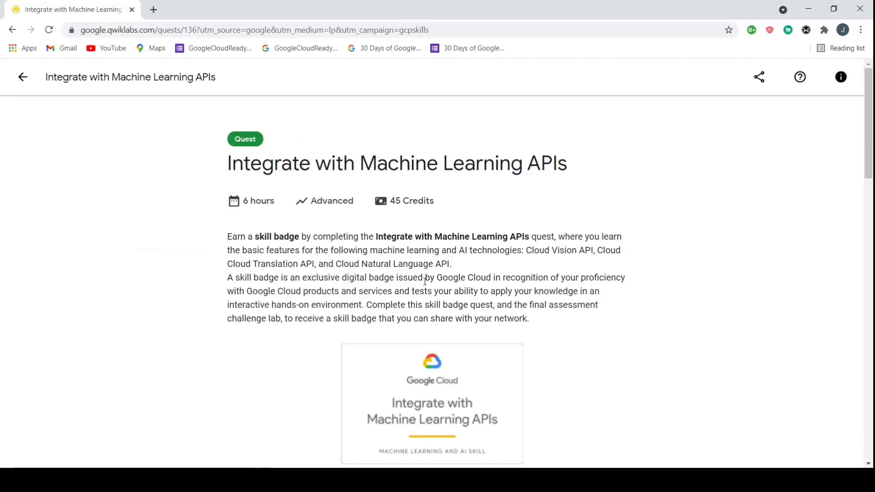
{"action": "scroll", "coordinate": [425, 281], "scroll_direction": "down", "scroll_amount": 15}
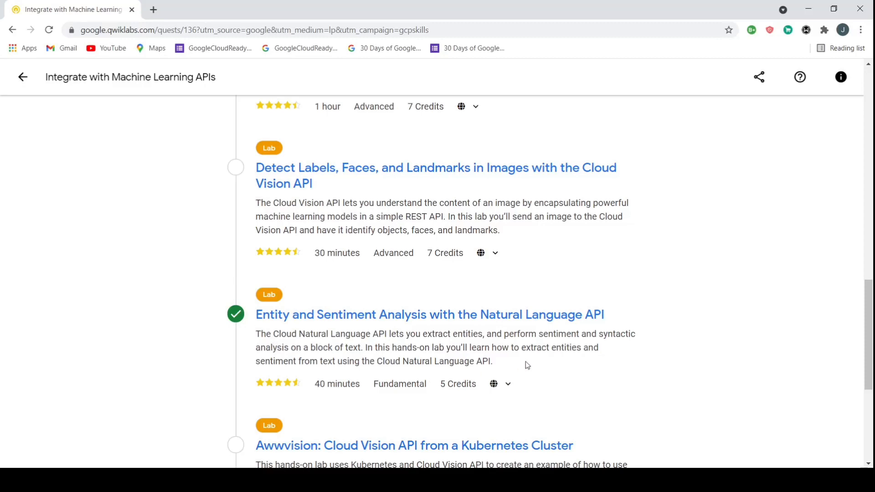
{"action": "scroll", "coordinate": [526, 362], "scroll_direction": "down", "scroll_amount": 6}
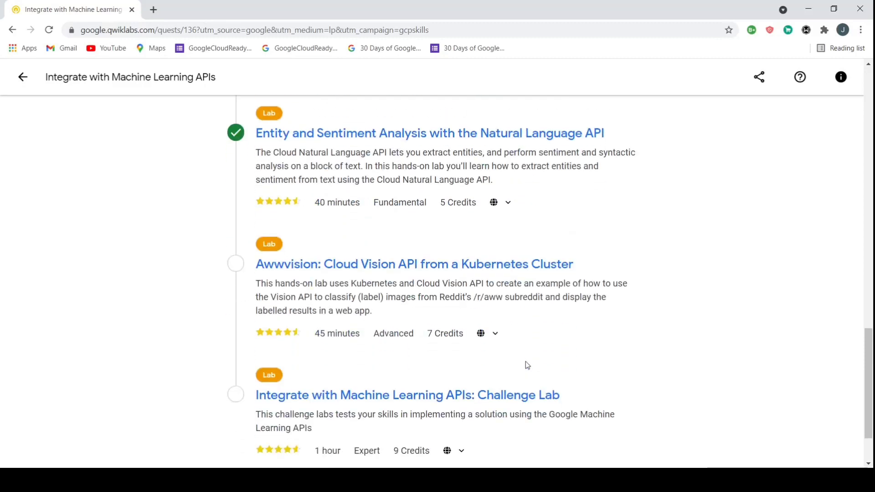
{"action": "scroll", "coordinate": [526, 362], "scroll_direction": "up", "scroll_amount": 4}
{"action": "scroll", "coordinate": [526, 364], "scroll_direction": "up", "scroll_amount": 10}
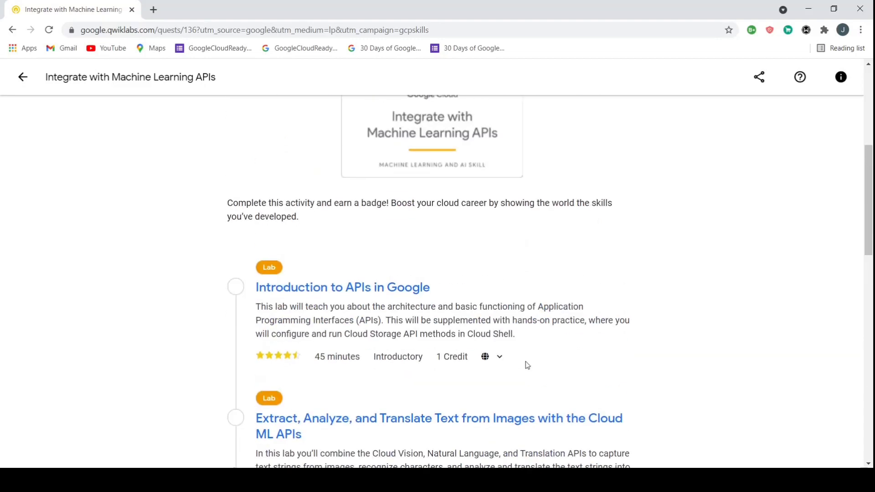
{"action": "scroll", "coordinate": [287, 226], "scroll_direction": "down", "scroll_amount": 11}
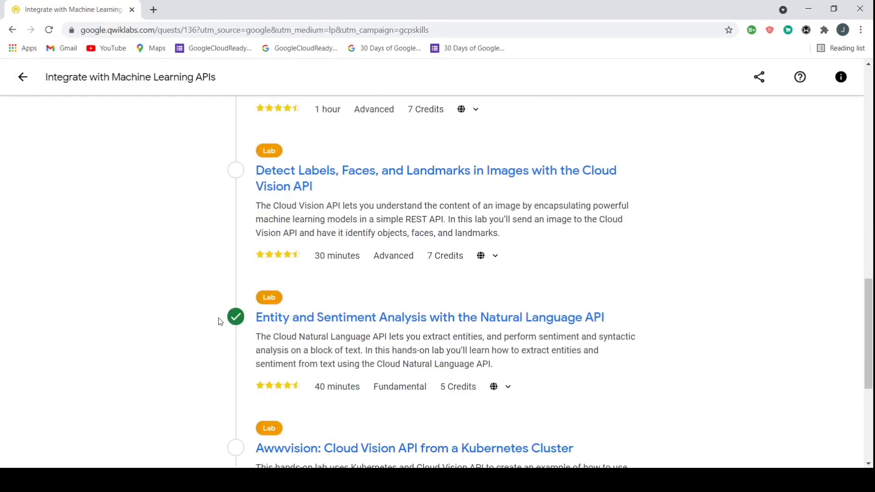
Return to the syllabus, reopen the skill badge Getting Started: Create and Manage Cloud Resources, and look through its labs.
{"action": "left_click", "coordinate": [12, 30]}
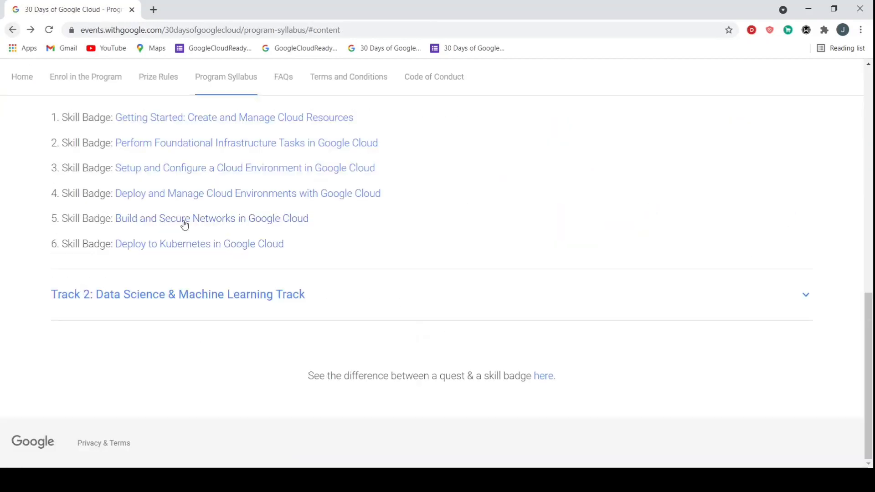
{"action": "scroll", "coordinate": [307, 219], "scroll_direction": "up", "scroll_amount": 3}
{"action": "left_click", "coordinate": [308, 235]}
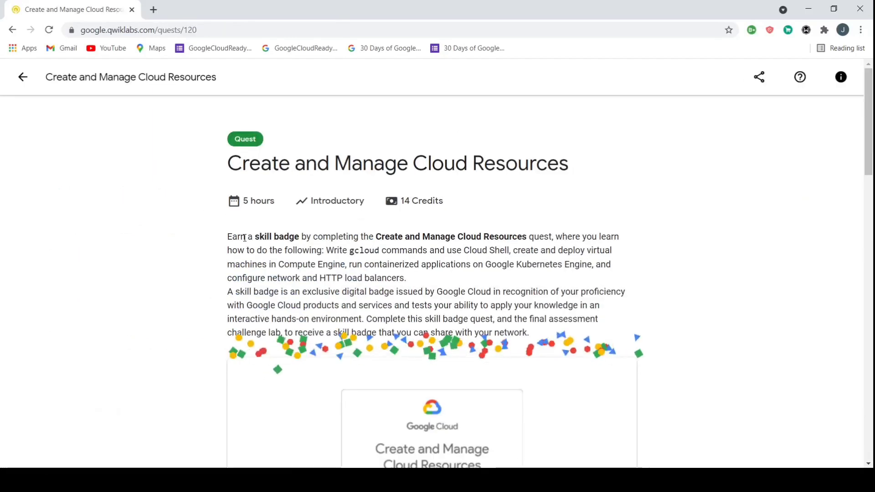
{"action": "scroll", "coordinate": [247, 242], "scroll_direction": "down", "scroll_amount": 10}
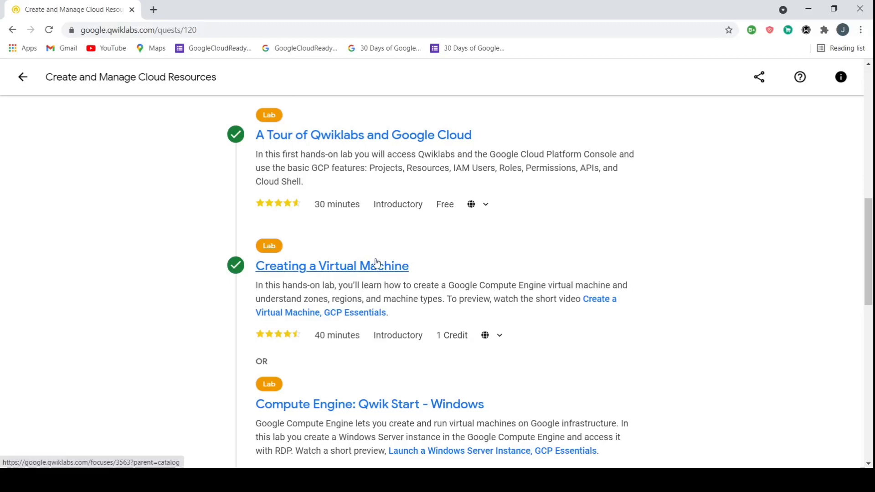
{"action": "scroll", "coordinate": [377, 260], "scroll_direction": "down", "scroll_amount": 3}
{"action": "scroll", "coordinate": [397, 383], "scroll_direction": "down", "scroll_amount": 6}
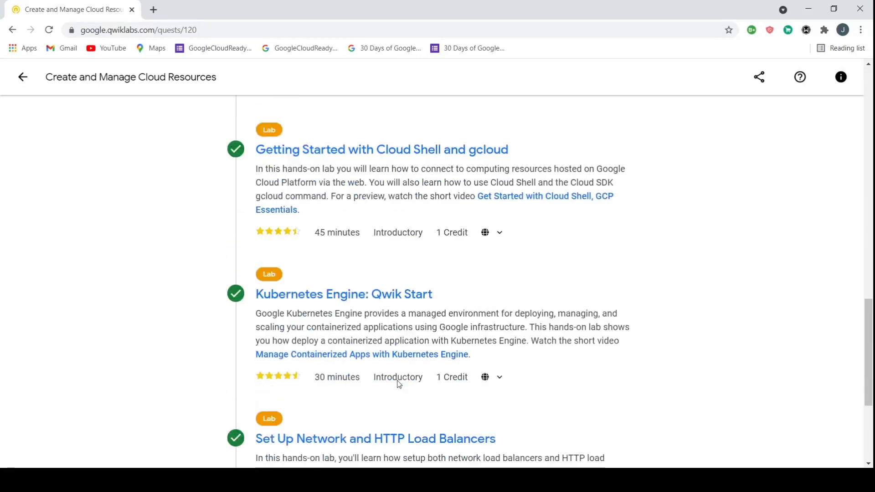
{"action": "scroll", "coordinate": [398, 381], "scroll_direction": "up", "scroll_amount": 4}
{"action": "scroll", "coordinate": [398, 383], "scroll_direction": "down", "scroll_amount": 2}
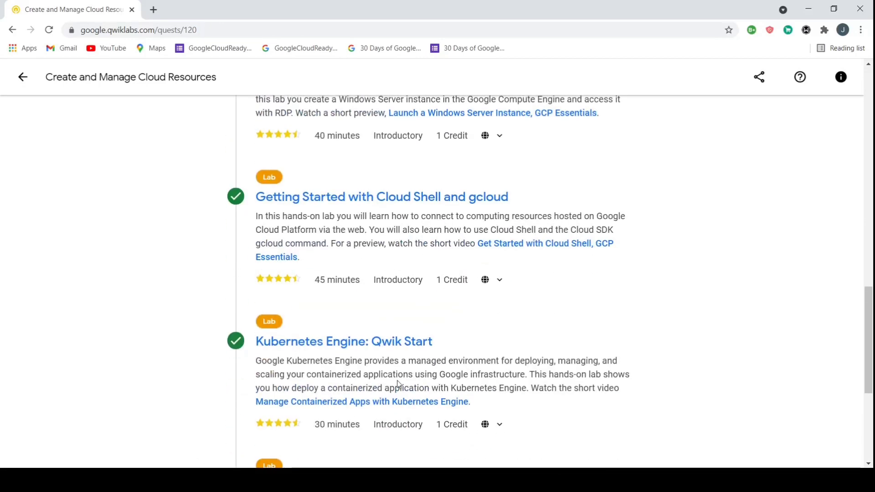
Open the lab Getting Started with Cloud Shell and gcloud and start it with 1 credit.
{"action": "scroll", "coordinate": [397, 385], "scroll_direction": "up", "scroll_amount": 4}
{"action": "left_click", "coordinate": [333, 375]}
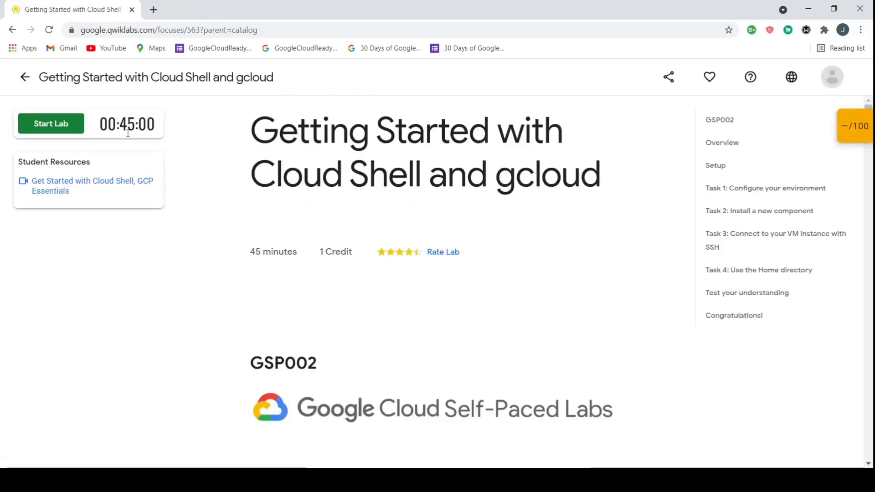
{"action": "left_click", "coordinate": [49, 123]}
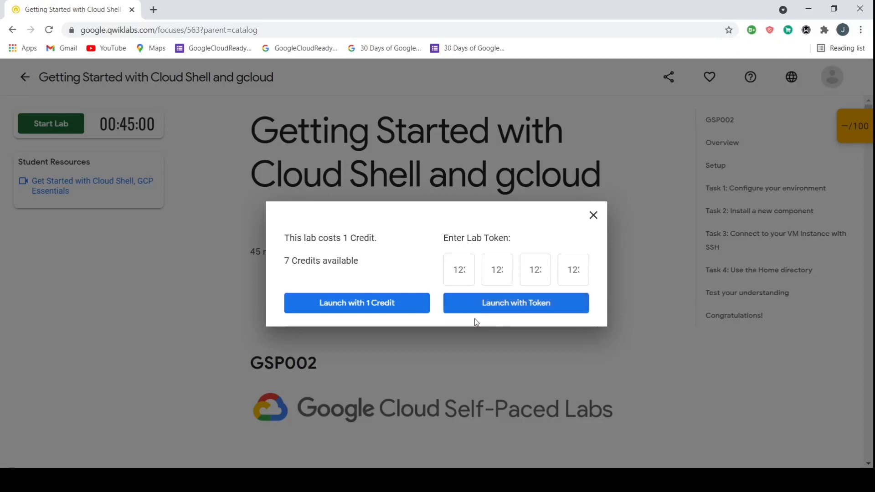
{"action": "left_click", "coordinate": [387, 303]}
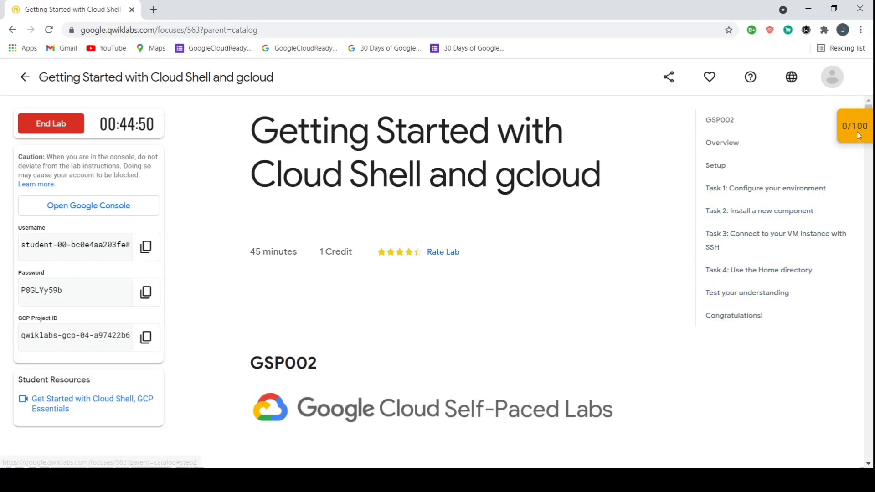
Expand the lab's Checkpoints, check progress for Create a virtual machine with gcloud, and collapse the checkpoints again.
{"action": "mouse_move", "coordinate": [858, 135]}
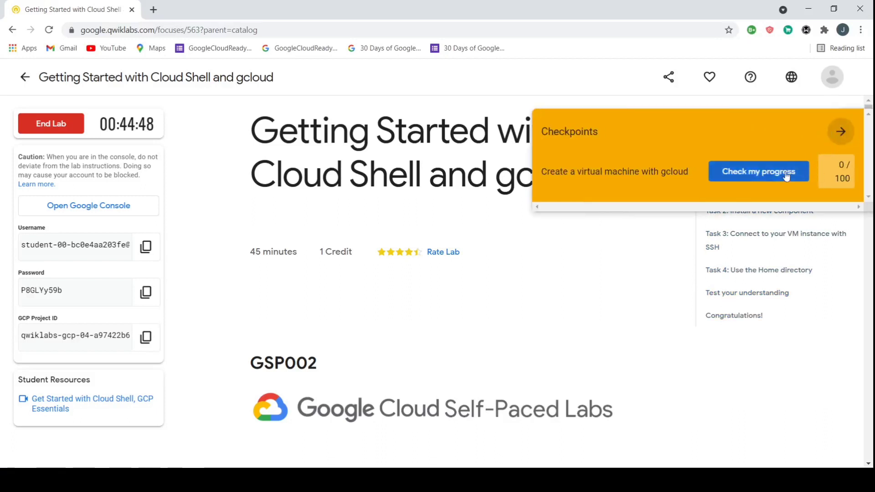
{"action": "left_click", "coordinate": [841, 131]}
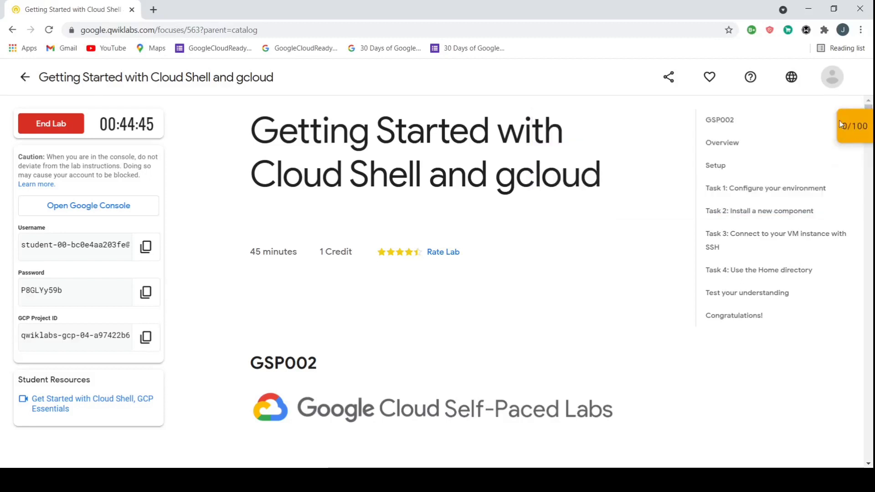
{"action": "mouse_move", "coordinate": [869, 128]}
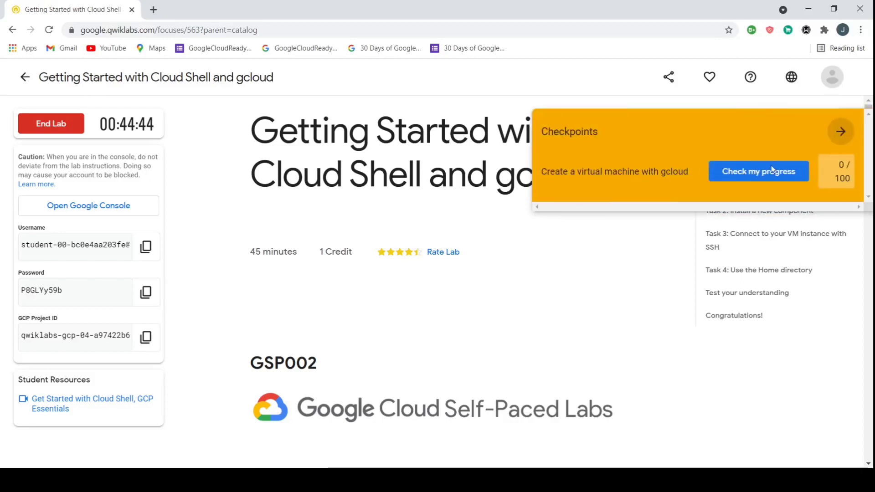
{"action": "left_click", "coordinate": [841, 132]}
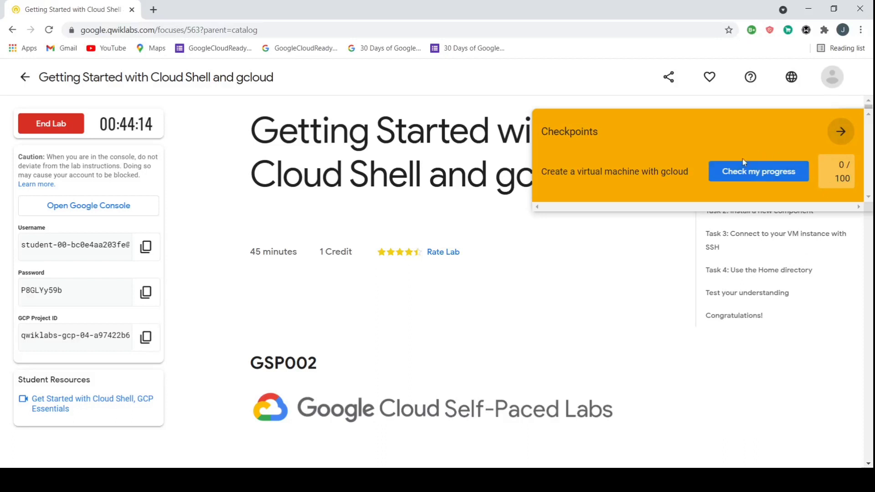
{"action": "left_click", "coordinate": [747, 169]}
{"action": "left_click", "coordinate": [841, 132]}
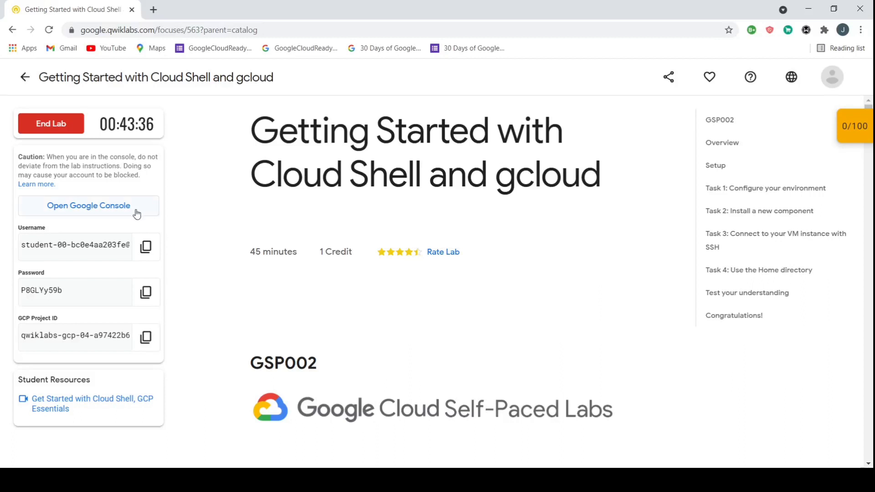
Copy the temporary lab password and open the Google Console sign-in page in an incognito window.
{"action": "left_click", "coordinate": [145, 292]}
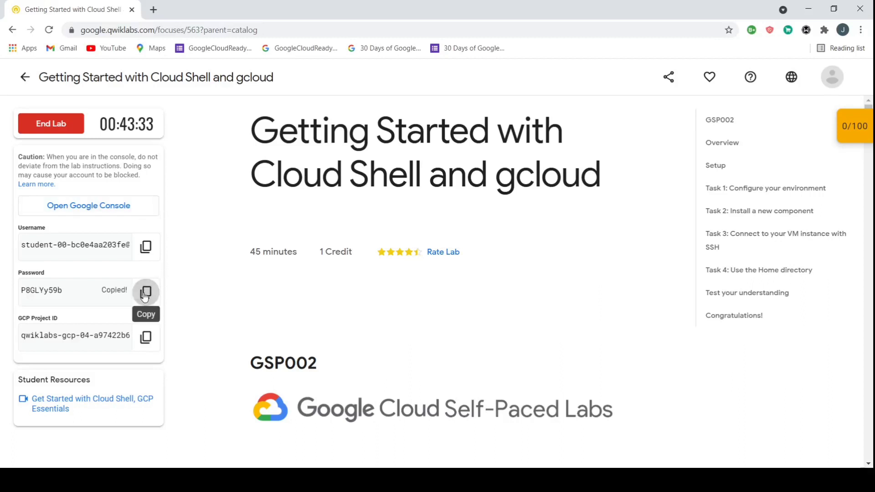
{"action": "right_click", "coordinate": [140, 206]}
{"action": "left_click", "coordinate": [208, 240]}
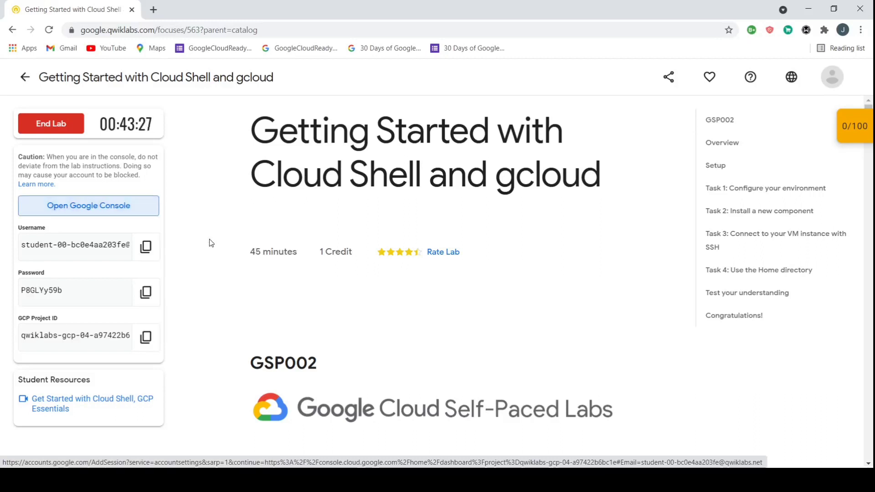
Sign in to the Google Cloud Console with the lab's student e-mail and the copied temporary password.
{"action": "key", "text": "ctrl+v"}
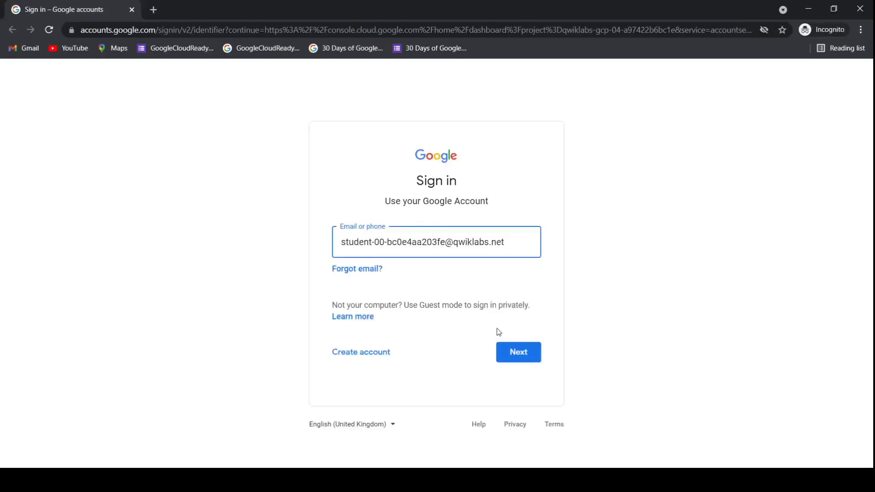
{"action": "left_click", "coordinate": [505, 350]}
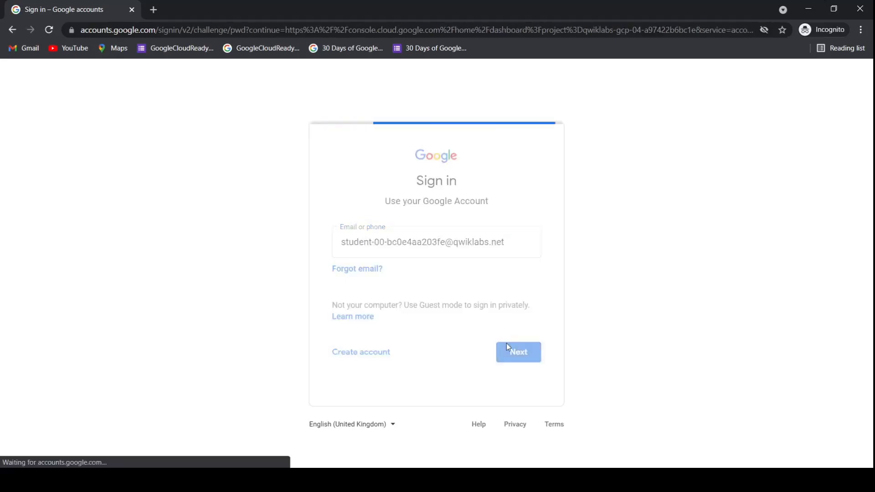
{"action": "key", "text": "ctrl+v"}
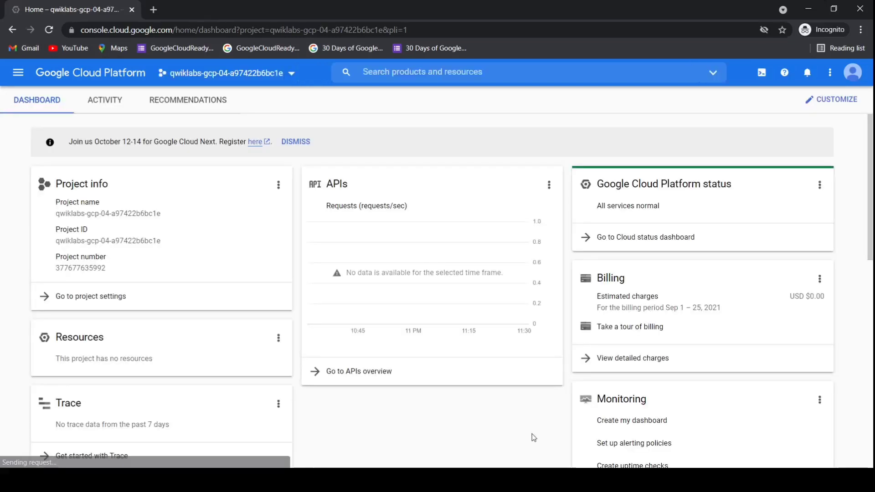
{"action": "left_click", "coordinate": [520, 392]}
Switch back to the Qwiklabs lab page and read the instructions from the Overview through the setup requirements.
{"action": "scroll", "coordinate": [372, 231], "scroll_direction": "down", "scroll_amount": 5}
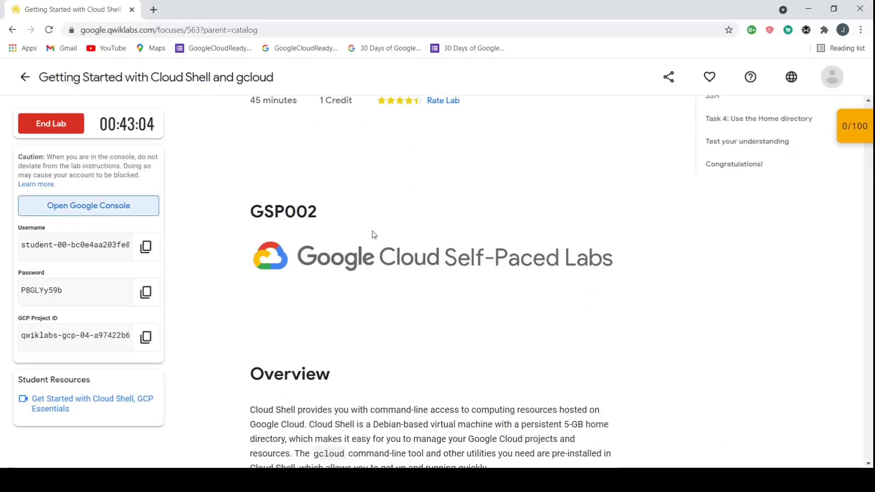
{"action": "left_click_drag", "start_coordinate": [251, 194], "coordinate": [332, 195]}
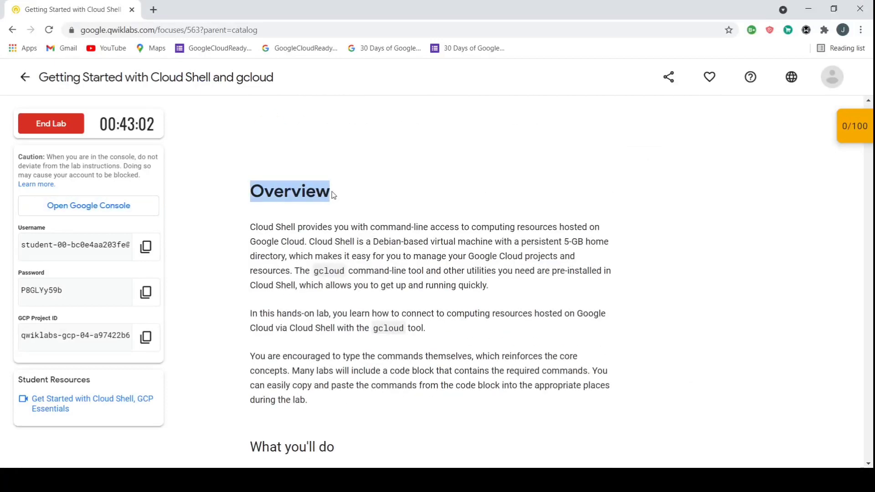
{"action": "scroll", "coordinate": [332, 195], "scroll_direction": "down", "scroll_amount": 1}
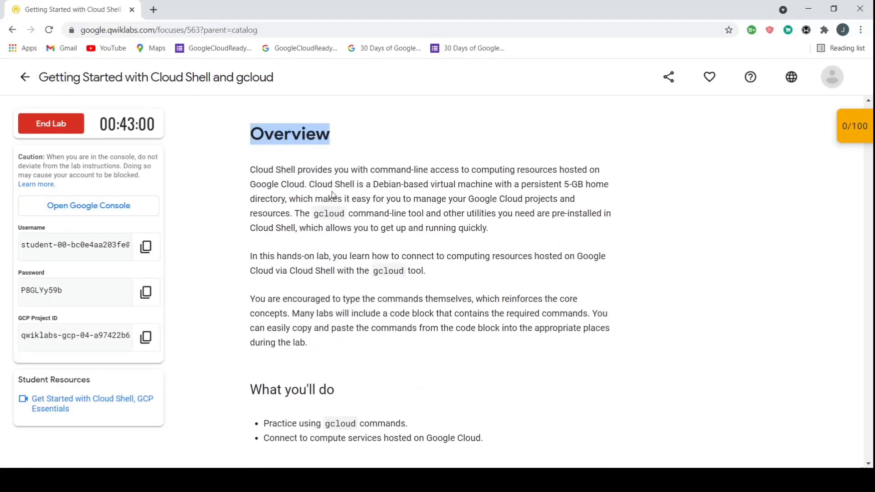
{"action": "scroll", "coordinate": [332, 195], "scroll_direction": "down", "scroll_amount": 10}
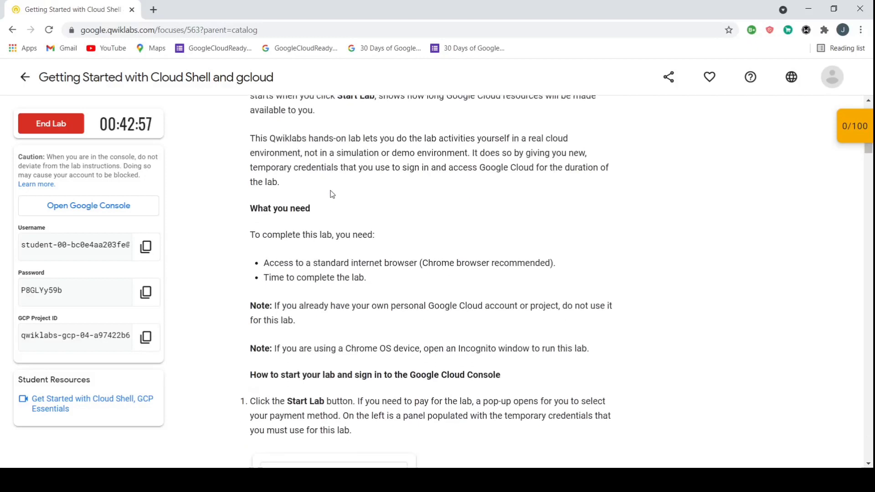
Read the lab's Activate Cloud Shell instructions, switch to the Google Cloud Console window, and activate Cloud Shell.
{"action": "scroll", "coordinate": [332, 195], "scroll_direction": "down", "scroll_amount": 5}
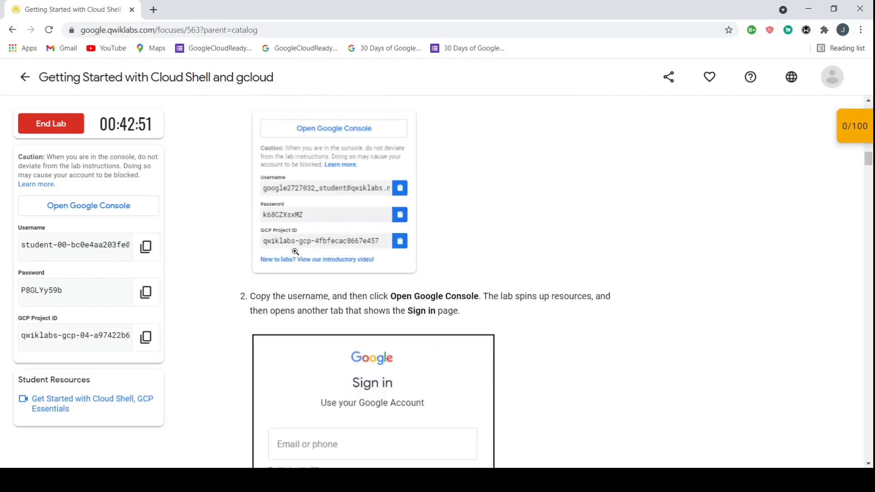
{"action": "scroll", "coordinate": [295, 251], "scroll_direction": "down", "scroll_amount": 18}
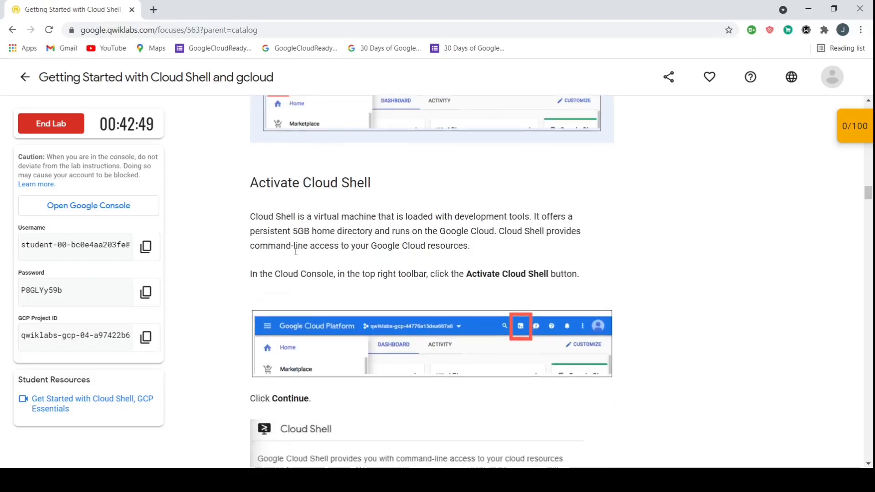
{"action": "scroll", "coordinate": [295, 251], "scroll_direction": "up", "scroll_amount": 2}
{"action": "scroll", "coordinate": [296, 251], "scroll_direction": "down", "scroll_amount": 3}
{"action": "left_click_drag", "start_coordinate": [248, 129], "coordinate": [379, 137]}
{"action": "scroll", "coordinate": [379, 140], "scroll_direction": "down", "scroll_amount": 3}
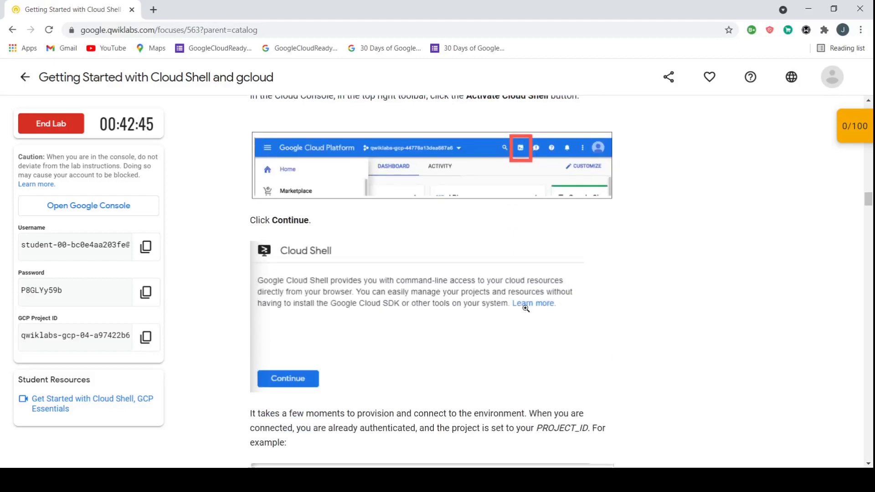
{"action": "left_click", "coordinate": [590, 424]}
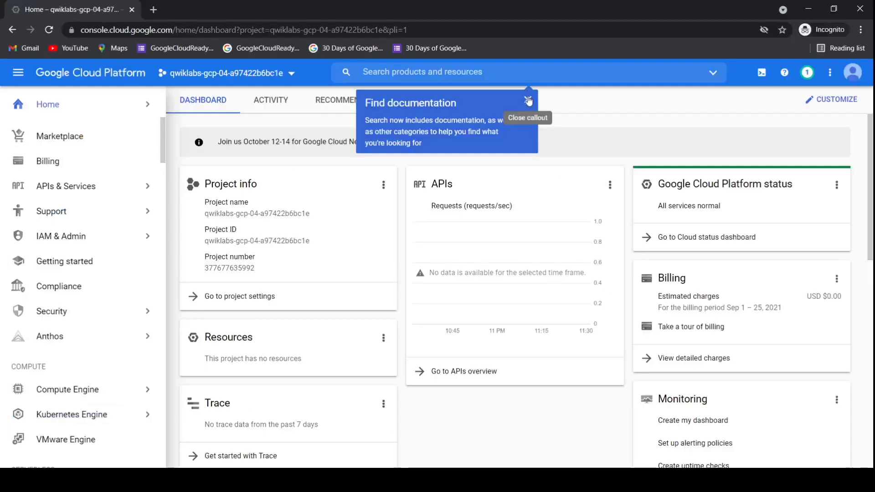
{"action": "left_click", "coordinate": [761, 72]}
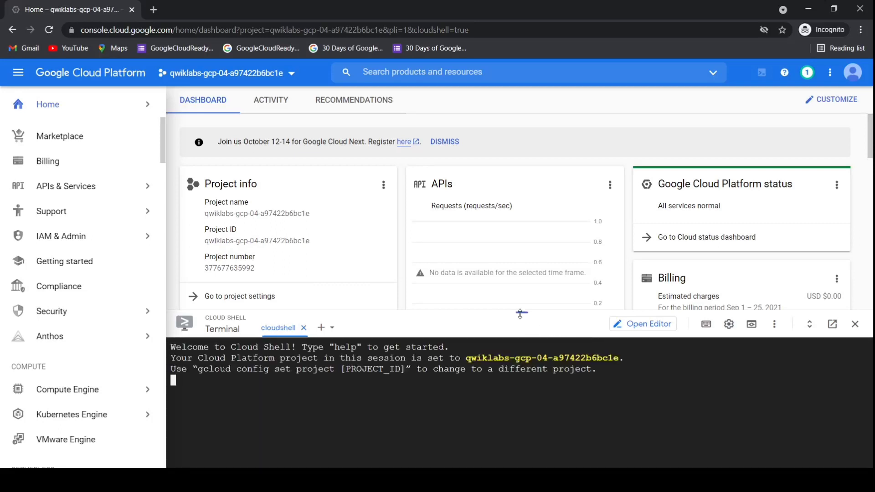
Enlarge the Cloud Shell terminal pane and set the terminal text size to Medium.
{"action": "left_click_drag", "start_coordinate": [522, 312], "coordinate": [523, 177]}
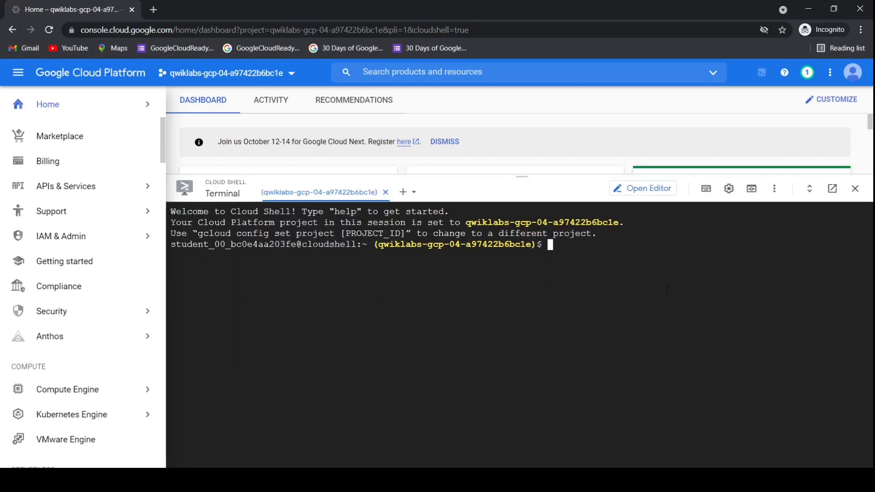
{"action": "left_click", "coordinate": [729, 189]}
{"action": "mouse_move", "coordinate": [711, 231]}
{"action": "mouse_move", "coordinate": [520, 251]}
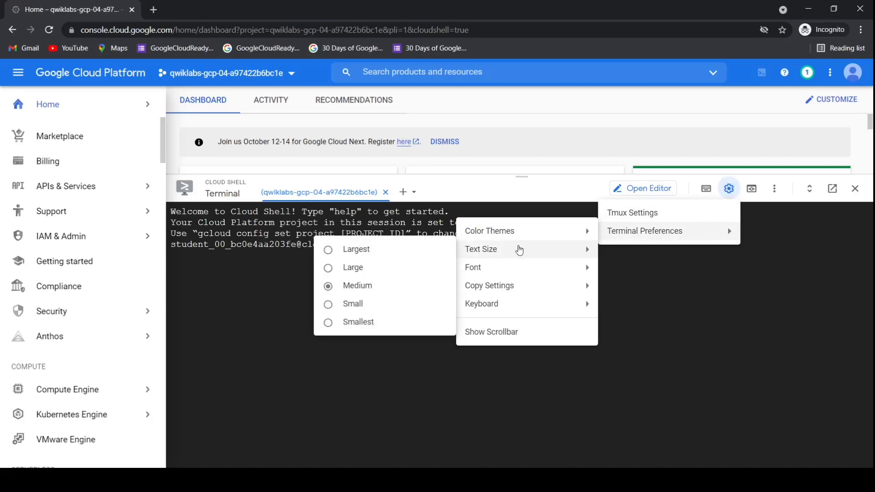
{"action": "left_click", "coordinate": [361, 285]}
Copy gcloud auth list from the Qwiklabs lab page, run it in Cloud Shell in the console window, and authorize the request.
{"action": "key", "text": "alt+Tab"}
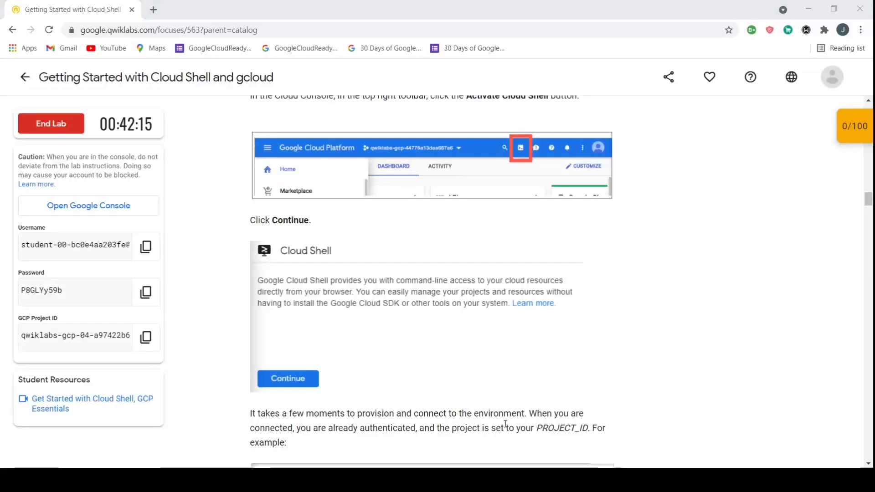
{"action": "scroll", "coordinate": [465, 229], "scroll_direction": "down", "scroll_amount": 2}
{"action": "double_click", "coordinate": [290, 136]}
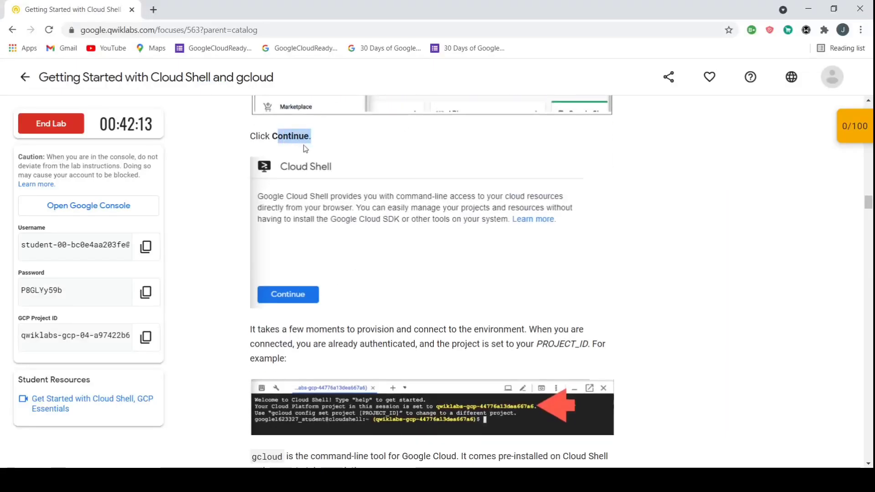
{"action": "scroll", "coordinate": [443, 296], "scroll_direction": "down", "scroll_amount": 6}
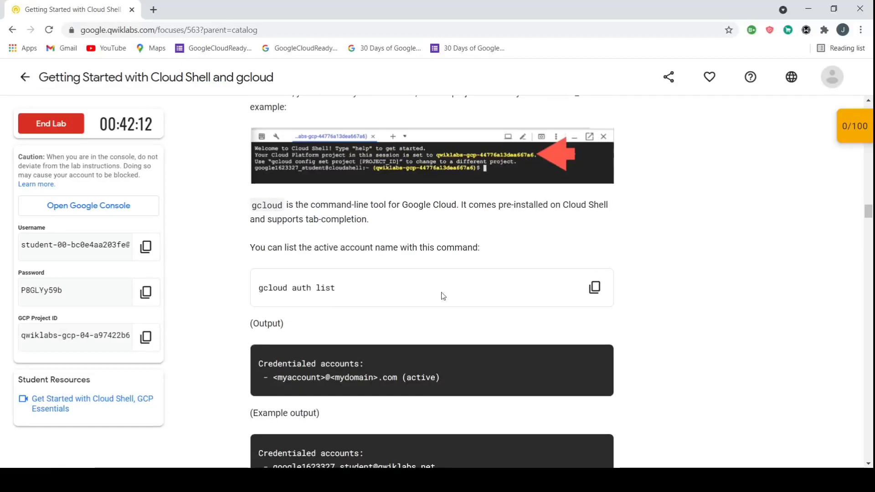
{"action": "left_click", "coordinate": [595, 287]}
{"action": "key", "text": "alt+Tab"}
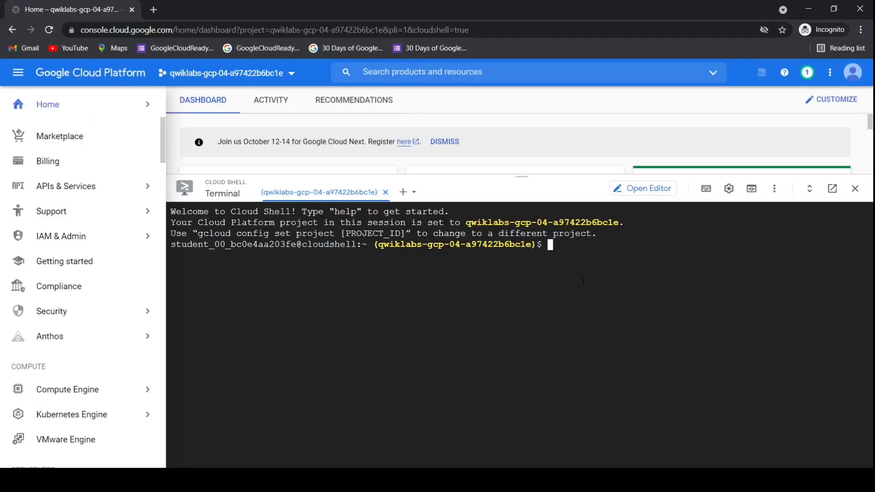
{"action": "left_click_drag", "start_coordinate": [497, 175], "coordinate": [495, 287]}
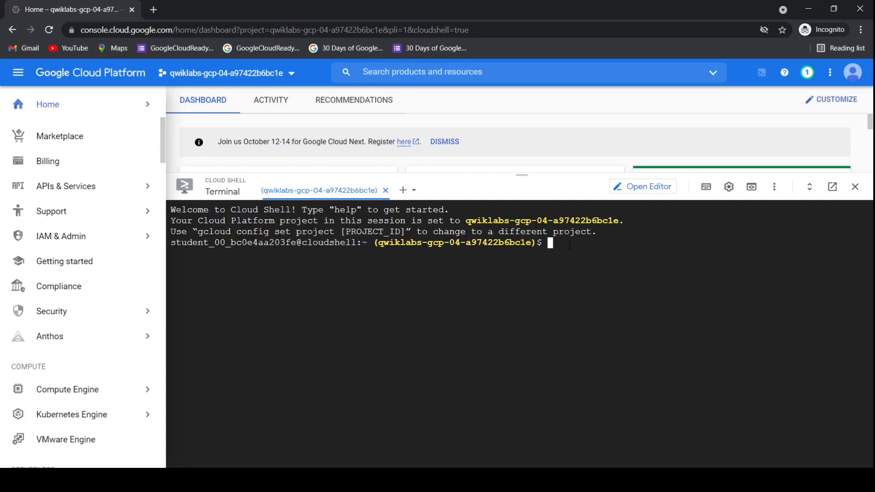
{"action": "key", "text": "ctrl+v"}
{"action": "key", "text": "Return"}
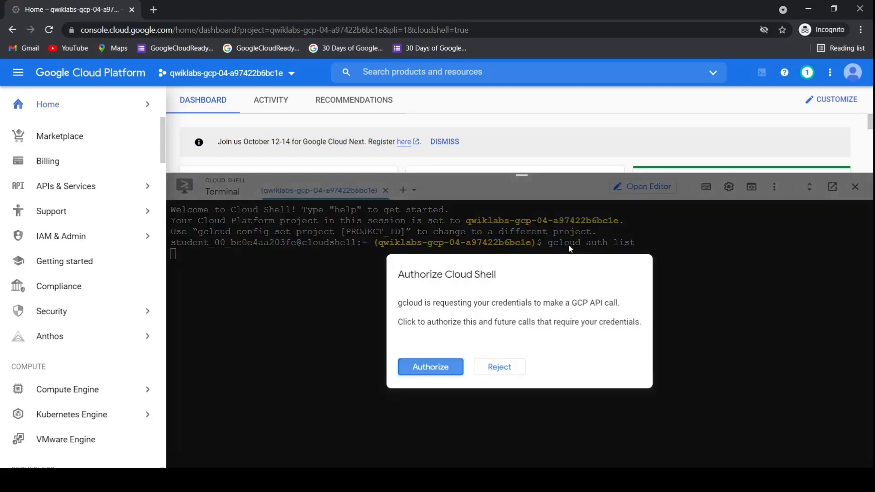
{"action": "left_click", "coordinate": [445, 368]}
Return to the lab page, copy the gcloud config list project command, and run it in Cloud Shell.
{"action": "key", "text": "alt+Tab"}
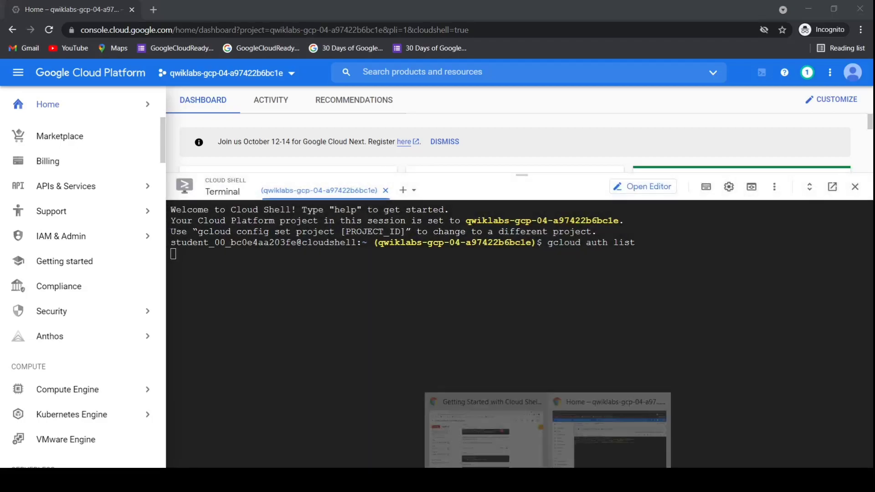
{"action": "scroll", "coordinate": [480, 246], "scroll_direction": "down", "scroll_amount": 6}
{"action": "scroll", "coordinate": [435, 203], "scroll_direction": "up", "scroll_amount": 4}
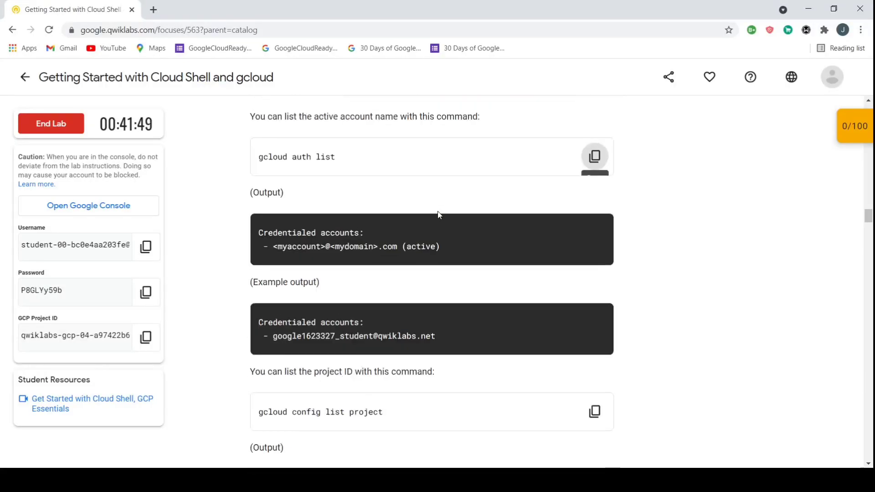
{"action": "left_click_drag", "start_coordinate": [259, 321], "coordinate": [369, 335]}
{"action": "scroll", "coordinate": [362, 332], "scroll_direction": "down", "scroll_amount": 3}
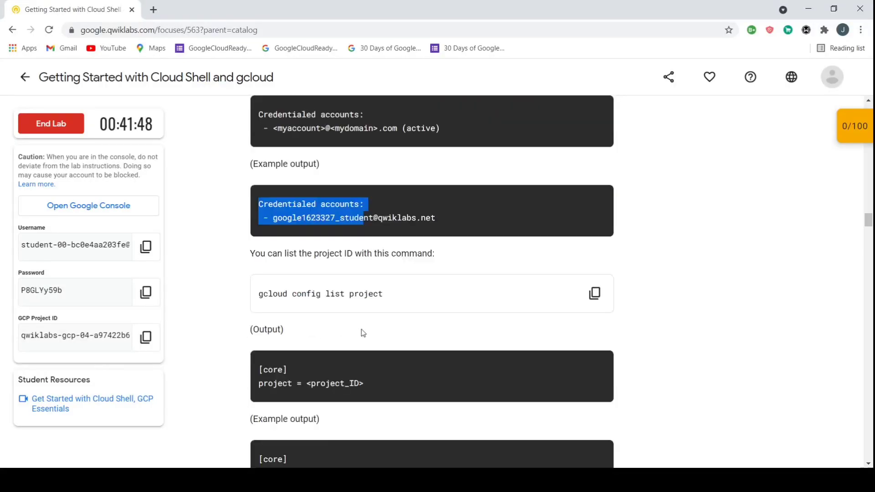
{"action": "left_click", "coordinate": [361, 333]}
{"action": "left_click", "coordinate": [595, 291]}
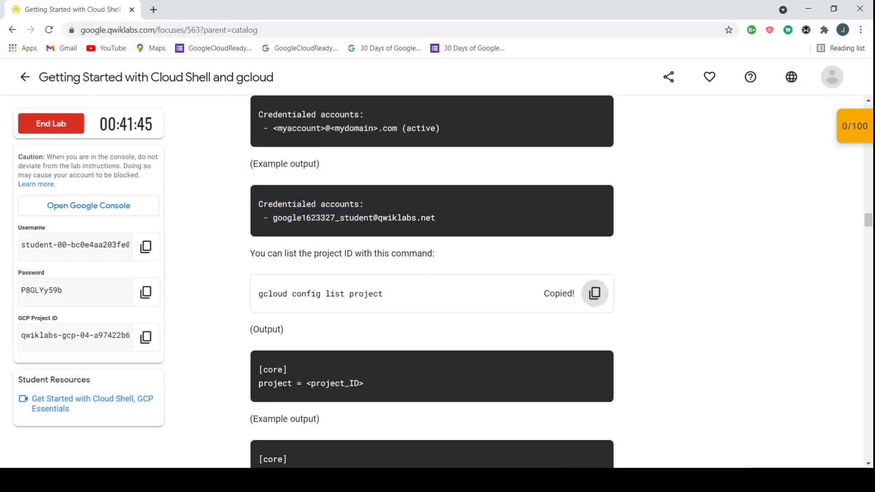
{"action": "key", "text": "alt+Tab"}
{"action": "key", "text": "ctrl+v"}
{"action": "key", "text": "Return"}
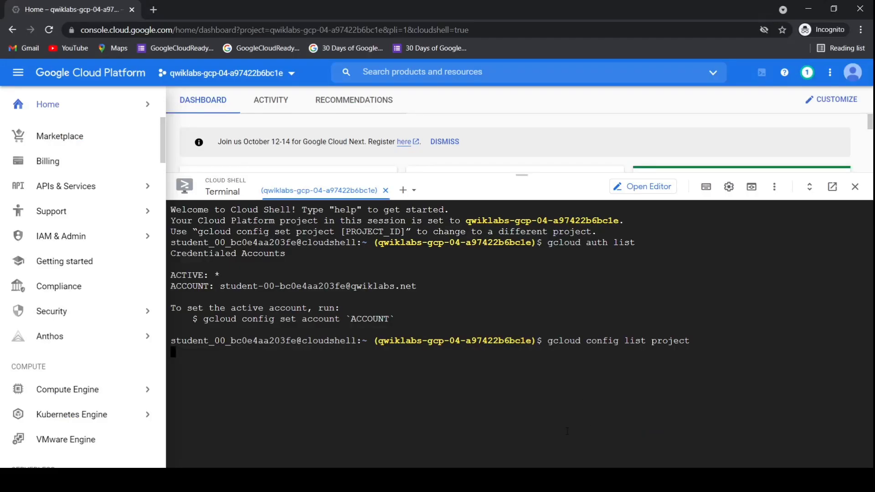
From Task 1 on the lab page, copy the gcloud config get-value commands for compute/zone and compute/region and run them in Cloud Shell.
{"action": "key", "text": "alt+Tab"}
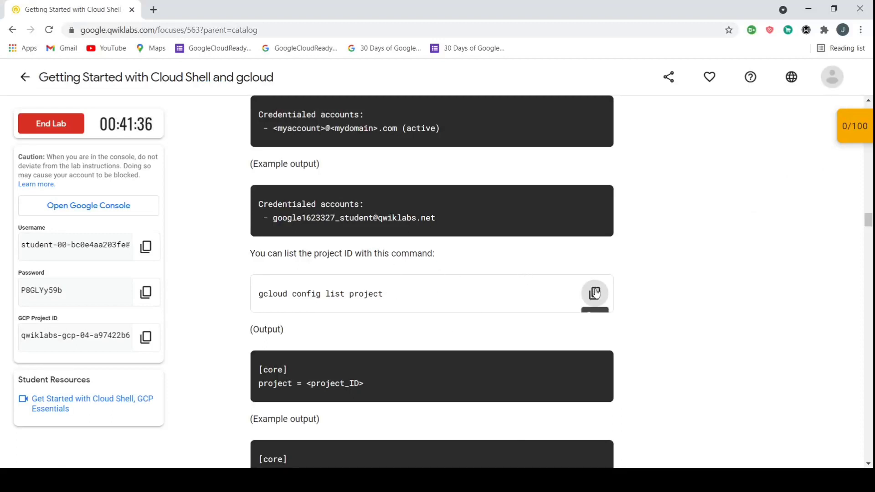
{"action": "scroll", "coordinate": [595, 293], "scroll_direction": "down", "scroll_amount": 8}
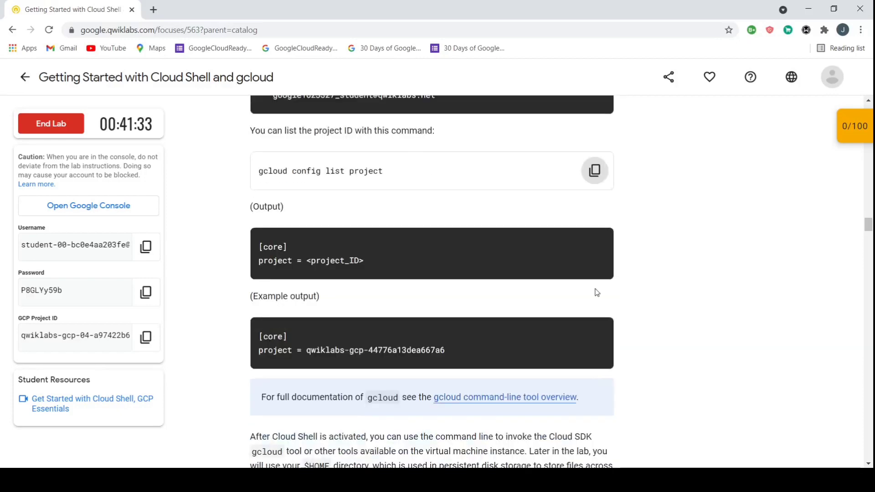
{"action": "scroll", "coordinate": [596, 291], "scroll_direction": "down", "scroll_amount": 8}
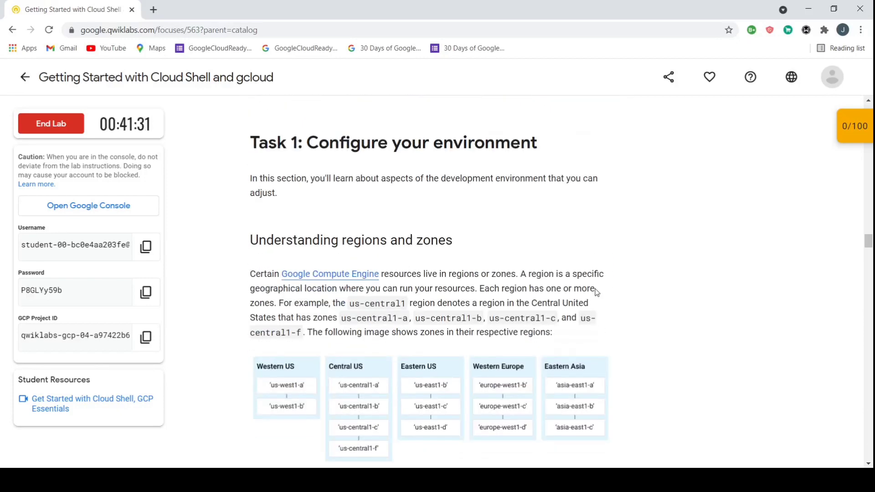
{"action": "scroll", "coordinate": [596, 290], "scroll_direction": "up", "scroll_amount": 4}
{"action": "left_click_drag", "start_coordinate": [262, 162], "coordinate": [417, 203]}
{"action": "scroll", "coordinate": [492, 187], "scroll_direction": "down", "scroll_amount": 1}
{"action": "scroll", "coordinate": [417, 202], "scroll_direction": "down", "scroll_amount": 9}
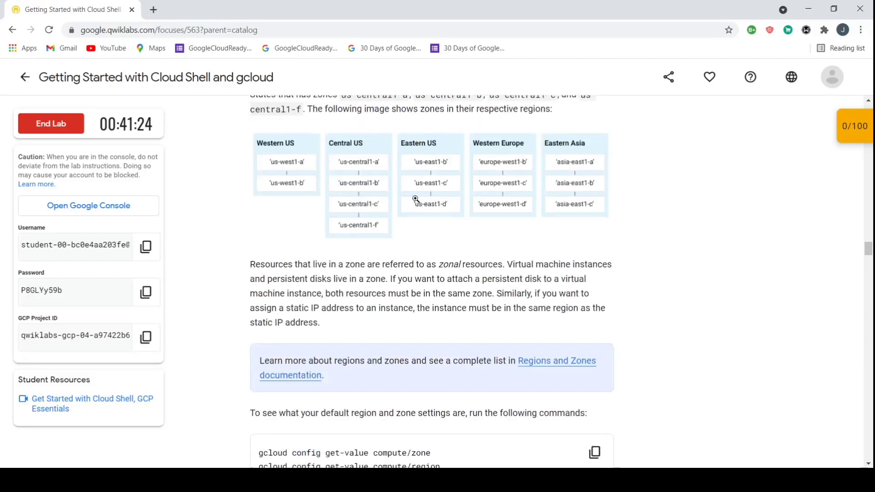
{"action": "left_click_drag", "start_coordinate": [267, 193], "coordinate": [474, 193]}
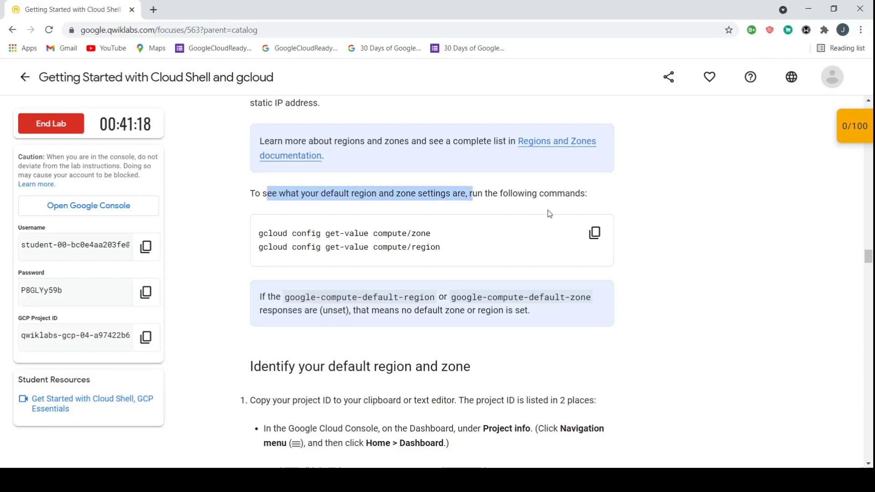
{"action": "left_click", "coordinate": [594, 233]}
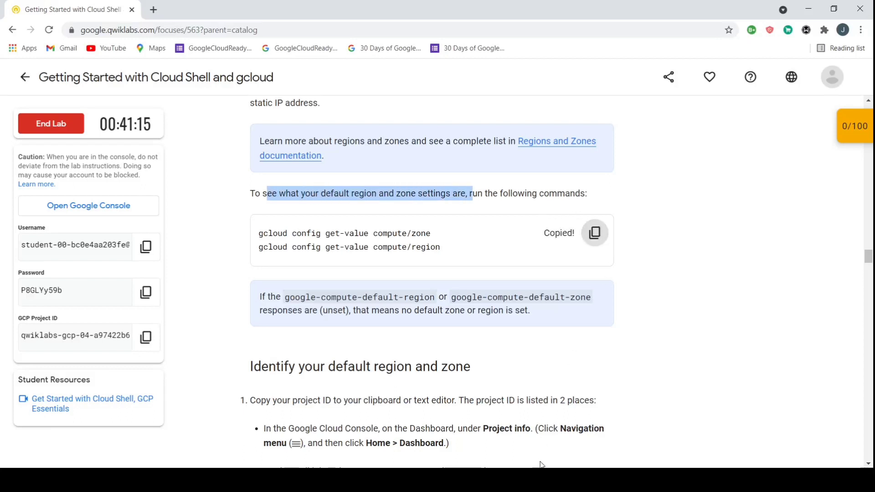
{"action": "left_click", "coordinate": [594, 432]}
{"action": "key", "text": "ctrl+v"}
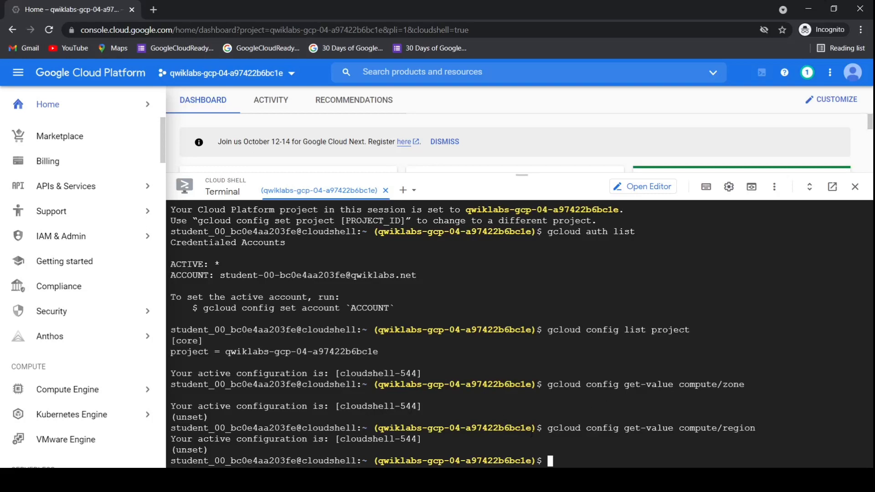
Read the lab's project ID instructions, then shrink the Cloud Shell pane and locate the project ID and number in the console's Project info.
{"action": "key", "text": "alt+Tab"}
{"action": "scroll", "coordinate": [485, 290], "scroll_direction": "down", "scroll_amount": 4}
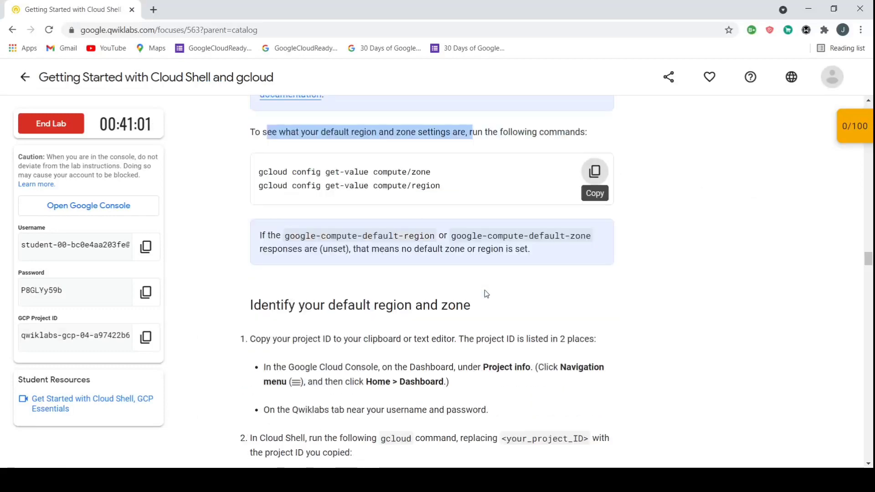
{"action": "scroll", "coordinate": [485, 290], "scroll_direction": "down", "scroll_amount": 1}
{"action": "left_click_drag", "start_coordinate": [282, 185], "coordinate": [349, 185]}
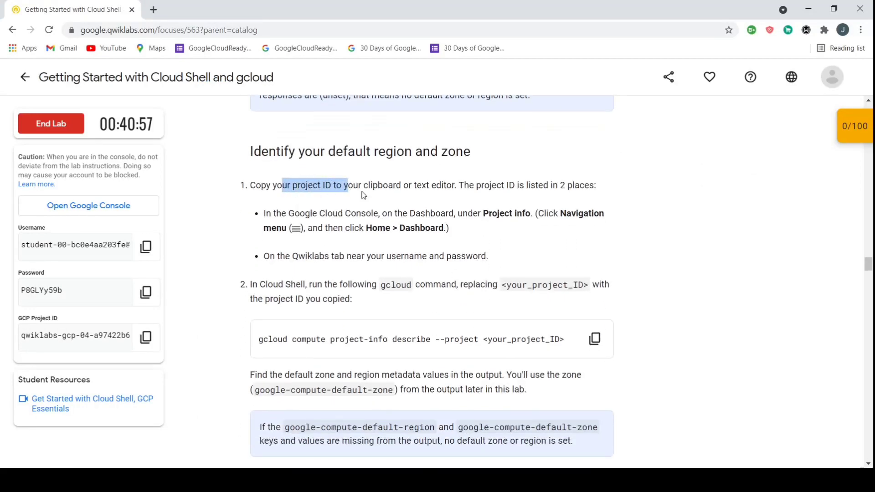
{"action": "scroll", "coordinate": [520, 203], "scroll_direction": "down", "scroll_amount": 2}
{"action": "key", "text": "alt+Tab"}
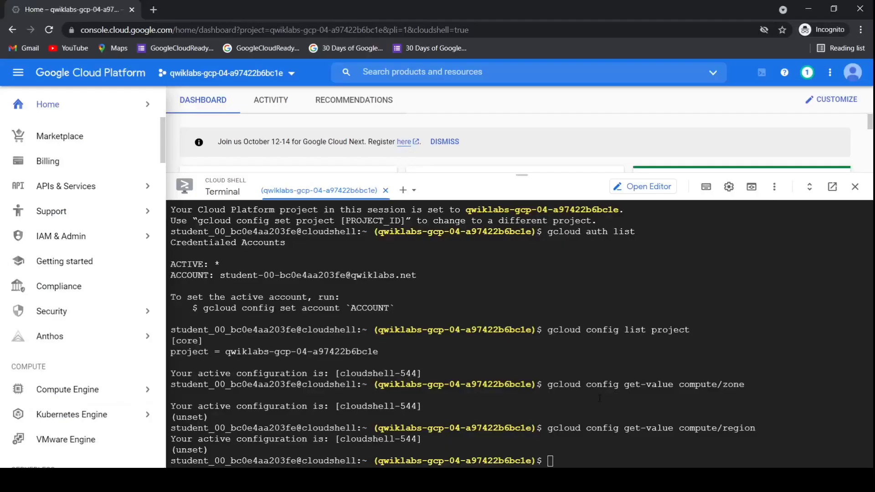
{"action": "left_click_drag", "start_coordinate": [503, 174], "coordinate": [510, 352]}
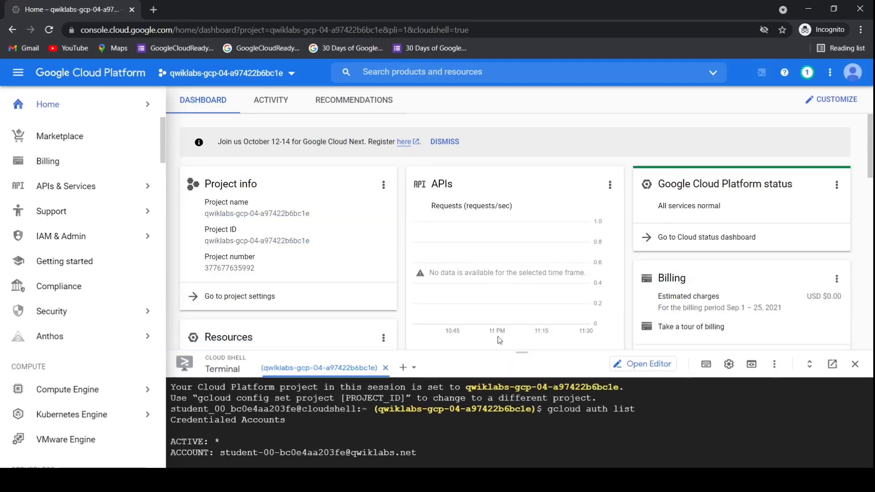
{"action": "left_click_drag", "start_coordinate": [219, 238], "coordinate": [302, 241]}
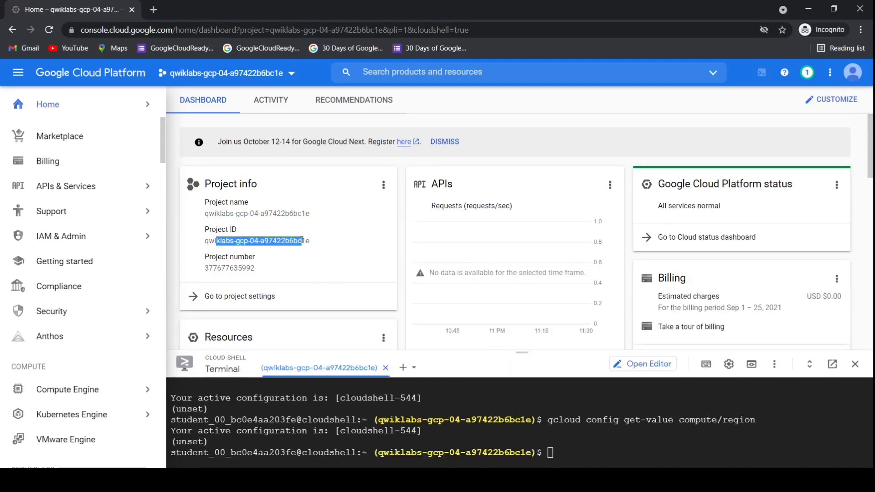
{"action": "left_click_drag", "start_coordinate": [217, 268], "coordinate": [264, 271]}
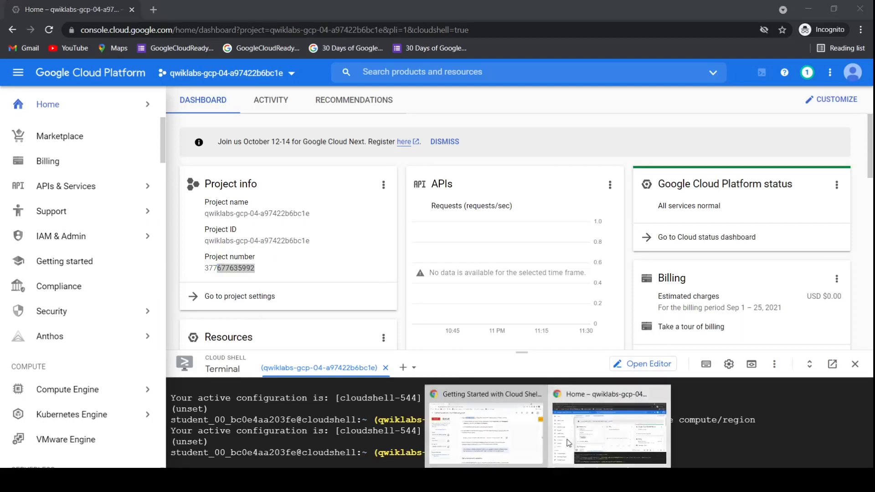
Copy gcloud compute project-info describe --project, without the ID placeholder, from the lab page and paste it into Cloud Shell.
{"action": "left_click", "coordinate": [483, 424]}
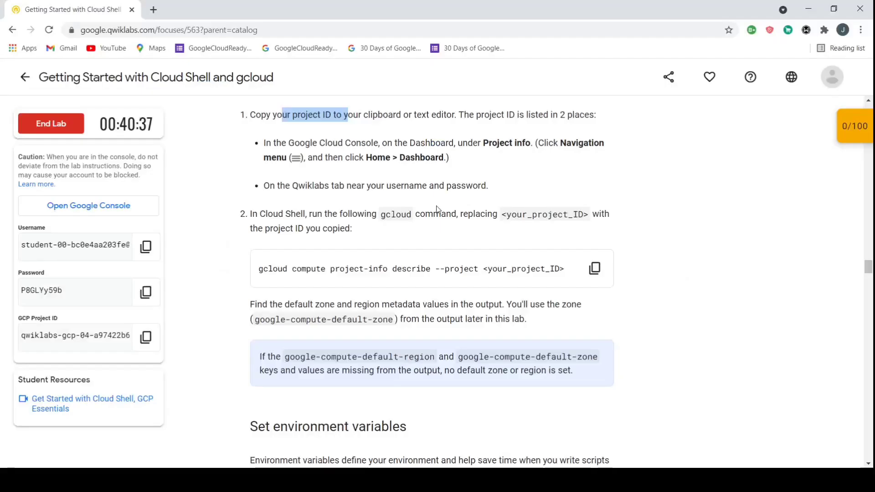
{"action": "scroll", "coordinate": [438, 237], "scroll_direction": "down", "scroll_amount": 1}
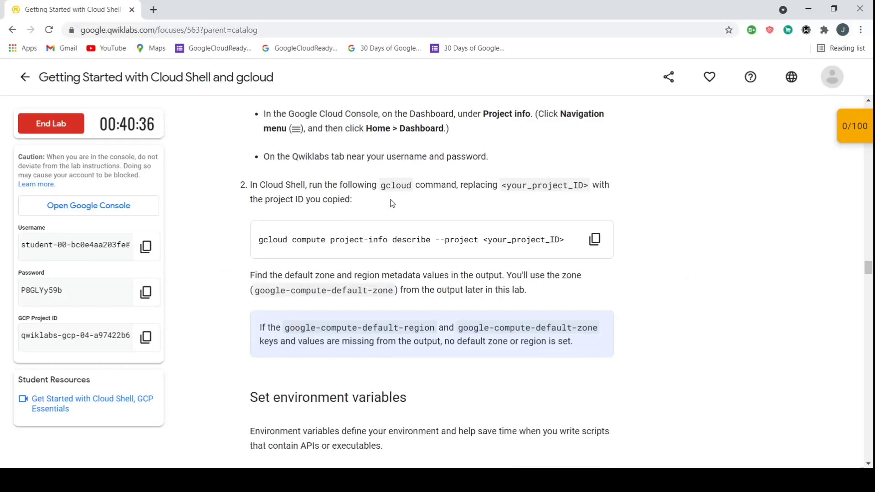
{"action": "left_click_drag", "start_coordinate": [484, 242], "coordinate": [542, 241]}
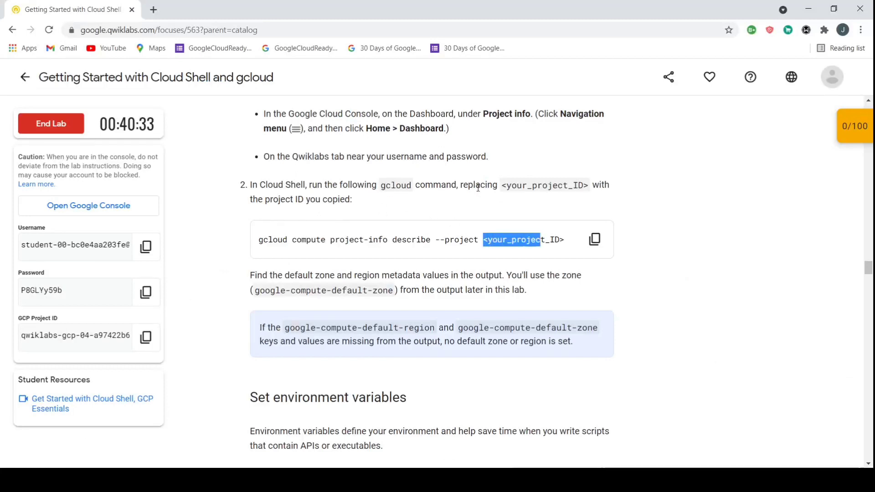
{"action": "left_click_drag", "start_coordinate": [468, 185], "coordinate": [478, 207]}
{"action": "left_click_drag", "start_coordinate": [482, 241], "coordinate": [275, 233]}
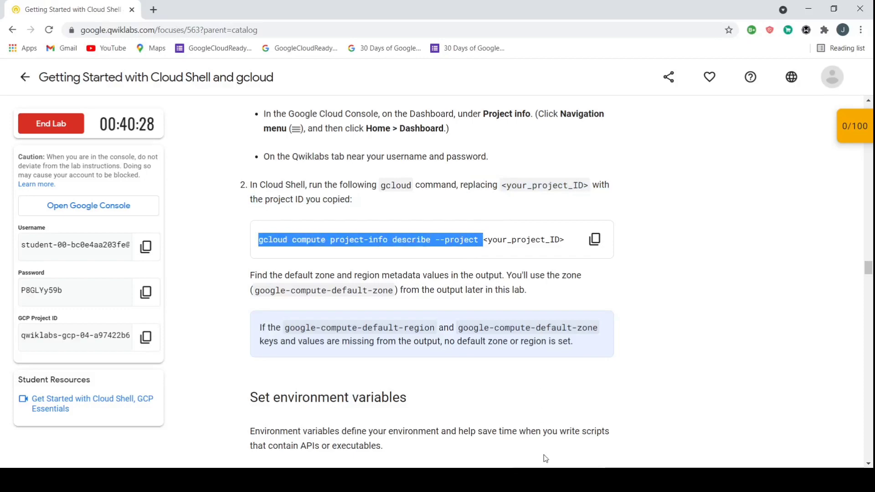
{"action": "left_click", "coordinate": [545, 478]}
{"action": "left_click", "coordinate": [610, 433]}
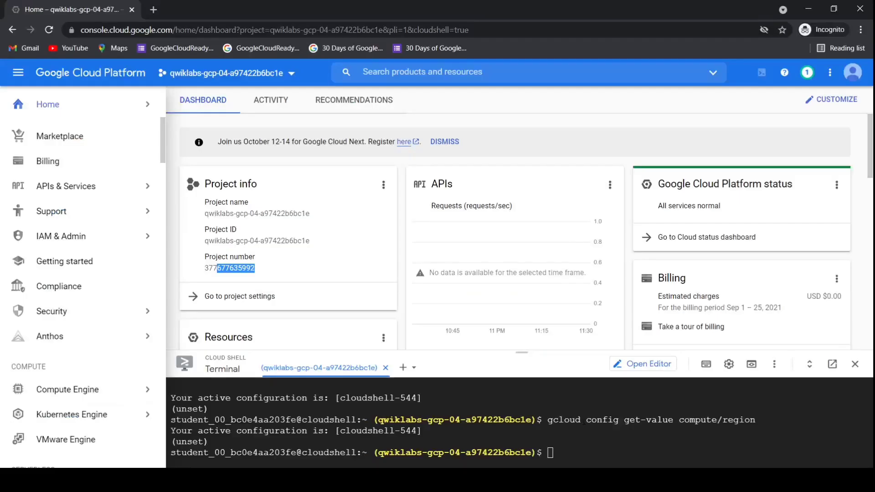
{"action": "left_click", "coordinate": [591, 453]}
{"action": "key", "text": "ctrl+v"}
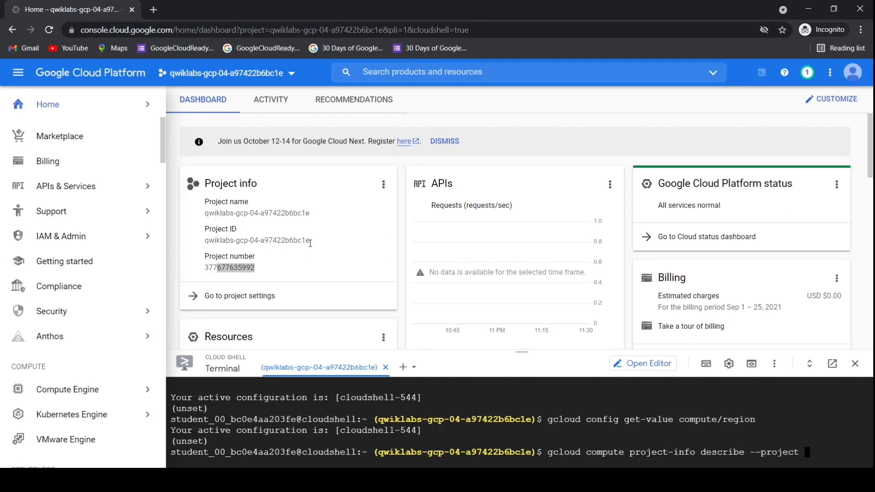
Append the project ID copied from Project info to the describe command, run it, and enlarge the Cloud Shell pane to review the output.
{"action": "left_click_drag", "start_coordinate": [310, 243], "coordinate": [213, 237]}
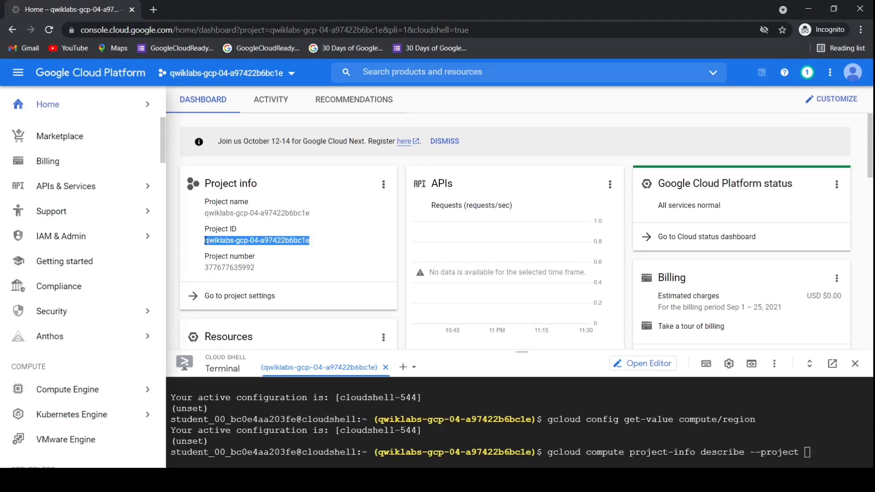
{"action": "left_click", "coordinate": [813, 440]}
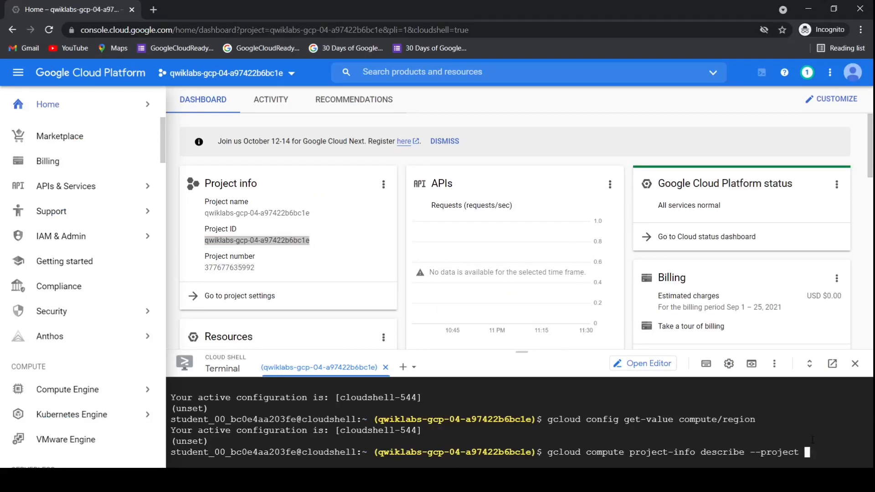
{"action": "key", "text": "ctrl+v"}
{"action": "key", "text": "Return"}
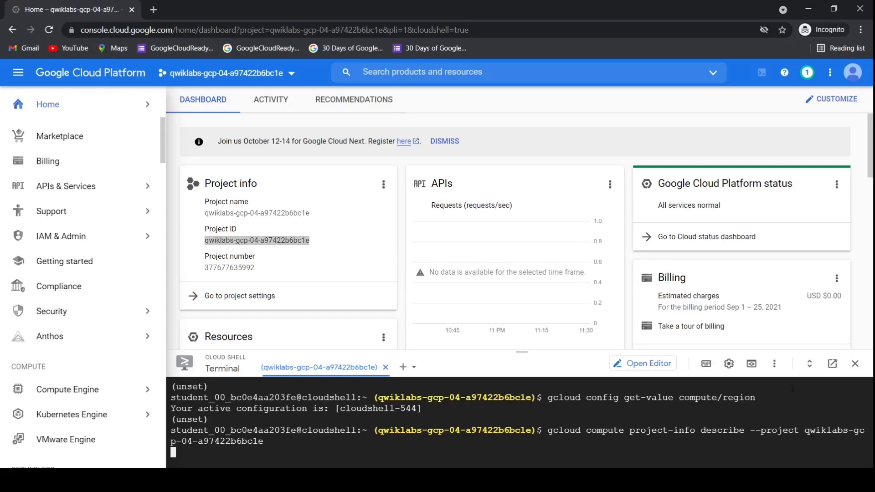
{"action": "left_click_drag", "start_coordinate": [502, 364], "coordinate": [488, 197]}
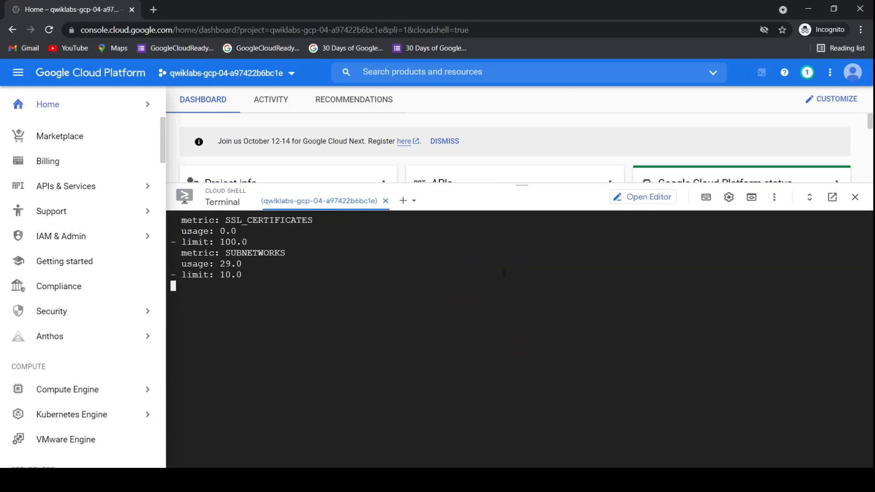
{"action": "scroll", "coordinate": [422, 355], "scroll_direction": "up", "scroll_amount": 6}
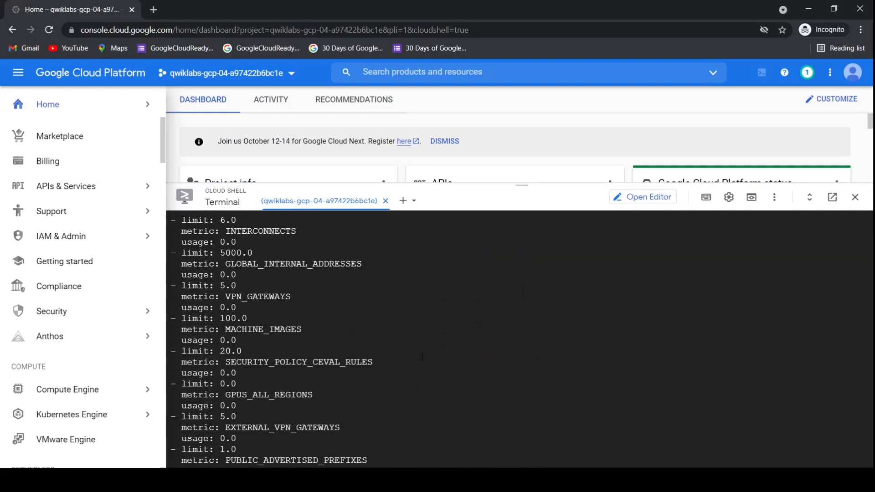
{"action": "scroll", "coordinate": [422, 356], "scroll_direction": "down", "scroll_amount": 6}
Copy export PROJECT_ID= from the lab page's Set environment variables section and paste it at the Cloud Shell prompt.
{"action": "mouse_move", "coordinate": [547, 483]}
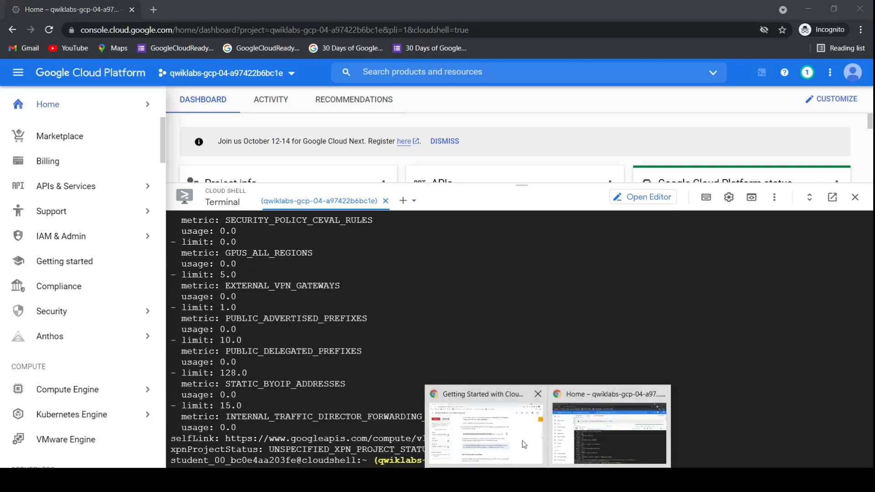
{"action": "left_click", "coordinate": [477, 421]}
{"action": "scroll", "coordinate": [475, 267], "scroll_direction": "down", "scroll_amount": 2}
{"action": "scroll", "coordinate": [474, 268], "scroll_direction": "down", "scroll_amount": 1}
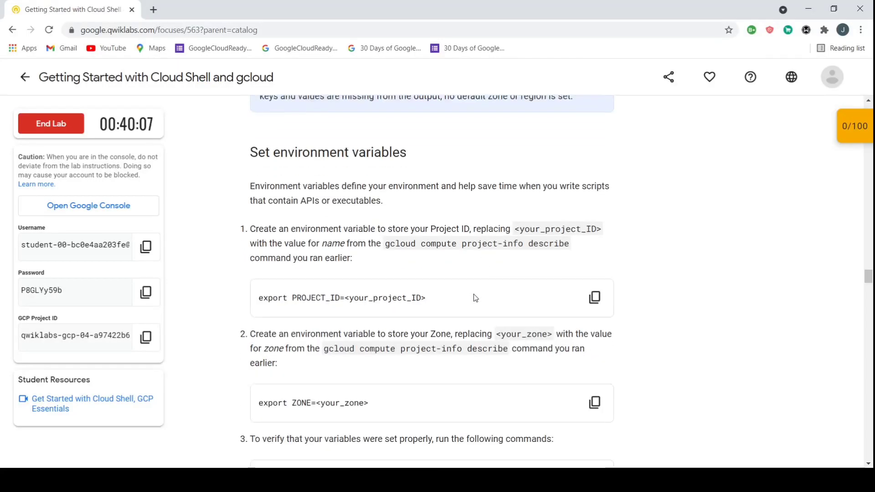
{"action": "left_click_drag", "start_coordinate": [344, 296], "coordinate": [250, 296]}
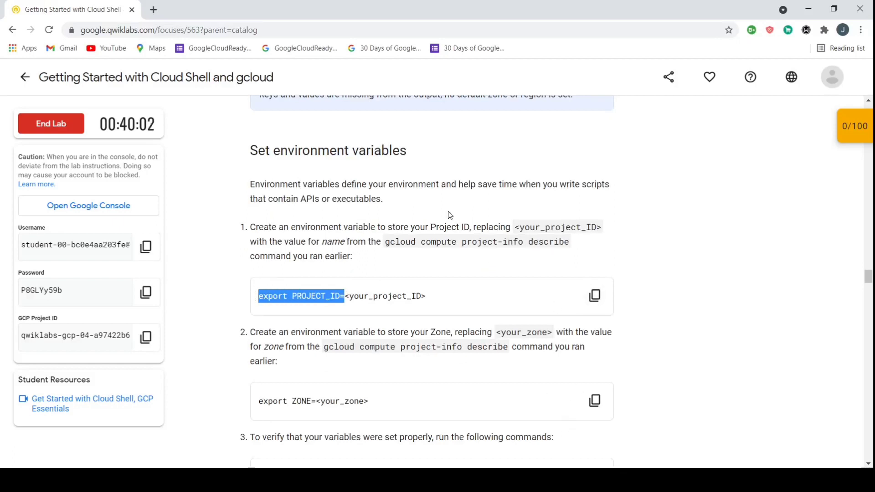
{"action": "left_click_drag", "start_coordinate": [475, 233], "coordinate": [513, 254]}
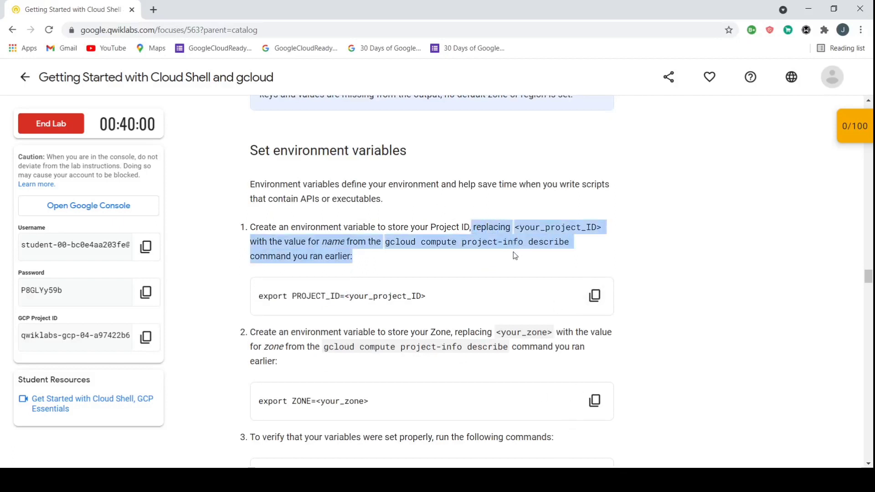
{"action": "left_click", "coordinate": [332, 237]}
{"action": "left_click_drag", "start_coordinate": [391, 239], "coordinate": [512, 245]}
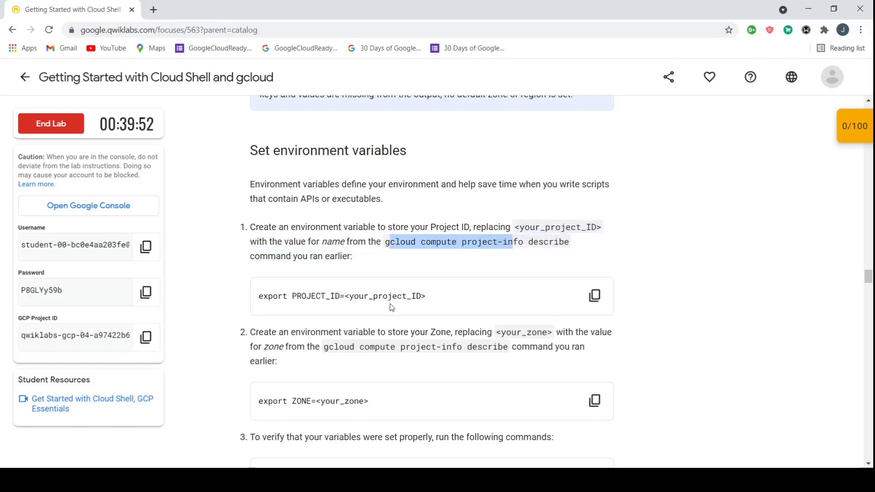
{"action": "left_click", "coordinate": [587, 433]}
{"action": "type", "text": "export PROJECT_ID="}
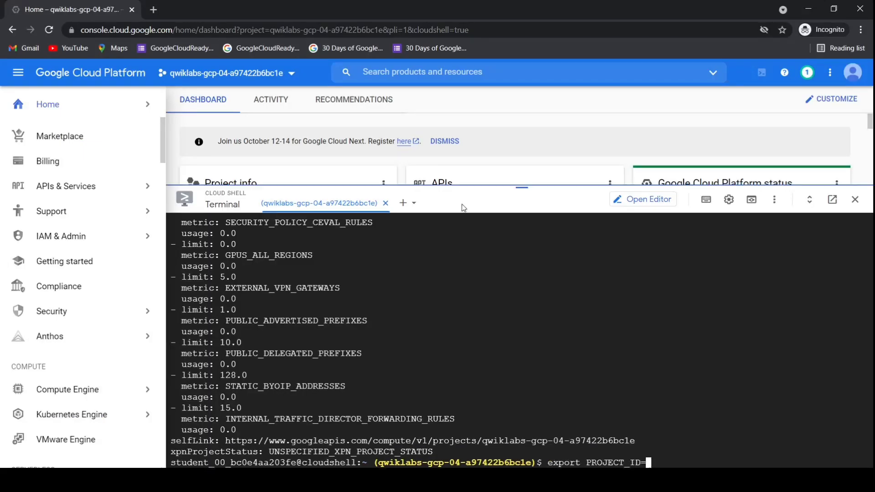
Shrink the Cloud Shell pane, complete the PROJECT_ID export with the project ID copied from Project info, and run it.
{"action": "left_click_drag", "start_coordinate": [466, 193], "coordinate": [466, 256]}
{"action": "left_click_drag", "start_coordinate": [317, 242], "coordinate": [206, 241]}
{"action": "key", "text": "ctrl+c"}
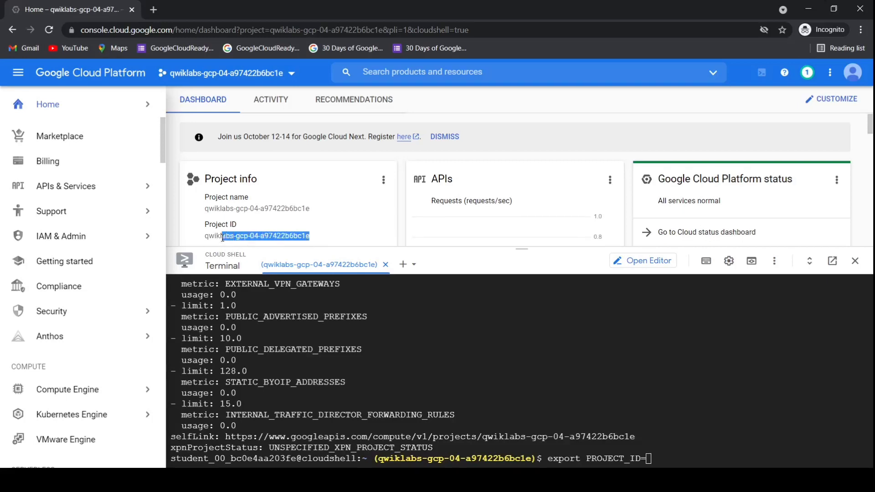
{"action": "scroll", "coordinate": [208, 225], "scroll_direction": "down", "scroll_amount": 1}
{"action": "left_click", "coordinate": [526, 329]}
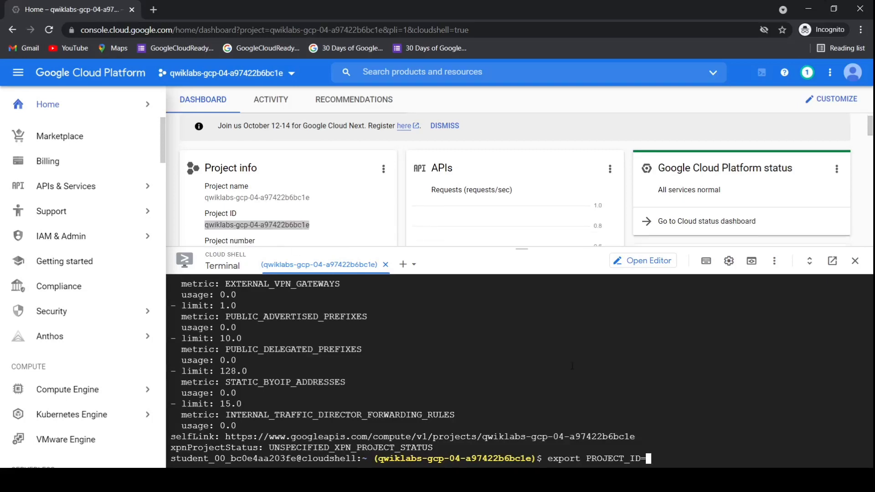
{"action": "key", "text": "ctrl+v"}
{"action": "key", "text": "Return"}
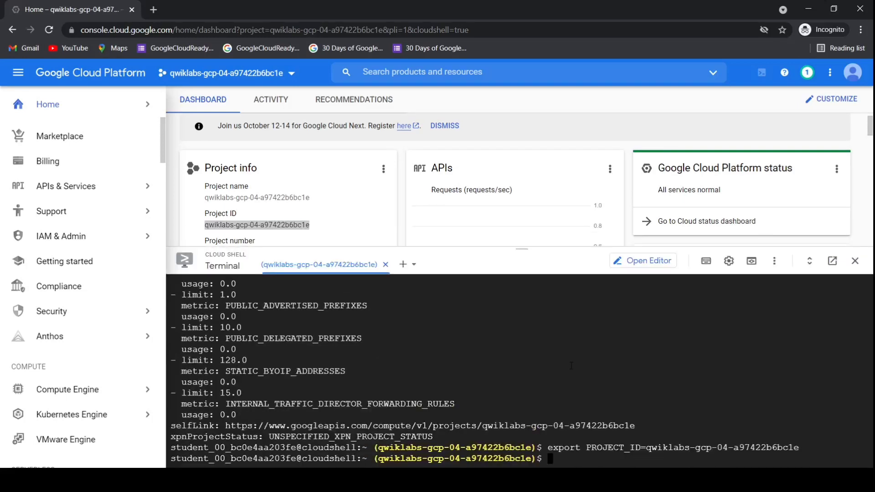
Return to the lab page, copy export ZONE= without its placeholder, and paste it at the Cloud Shell prompt.
{"action": "mouse_move", "coordinate": [524, 481]}
{"action": "left_click", "coordinate": [494, 424]}
{"action": "scroll", "coordinate": [455, 277], "scroll_direction": "down", "scroll_amount": 2}
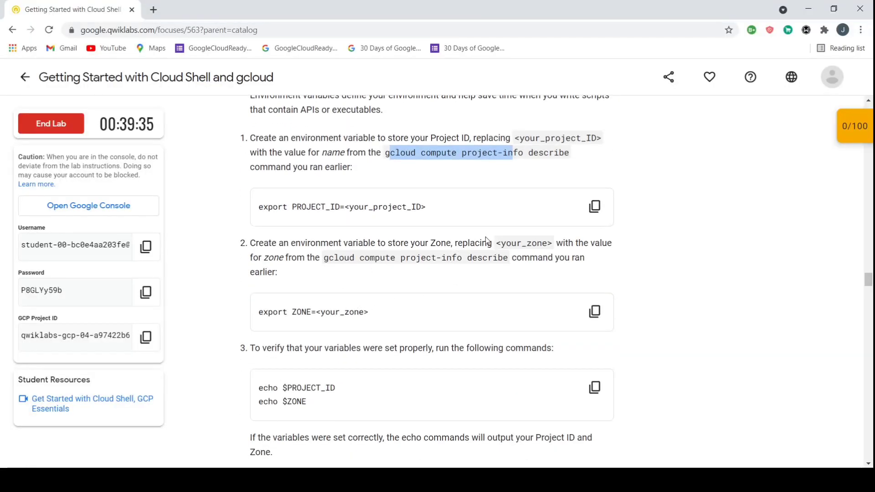
{"action": "left_click_drag", "start_coordinate": [496, 243], "coordinate": [507, 258]}
{"action": "left_click", "coordinate": [337, 315]}
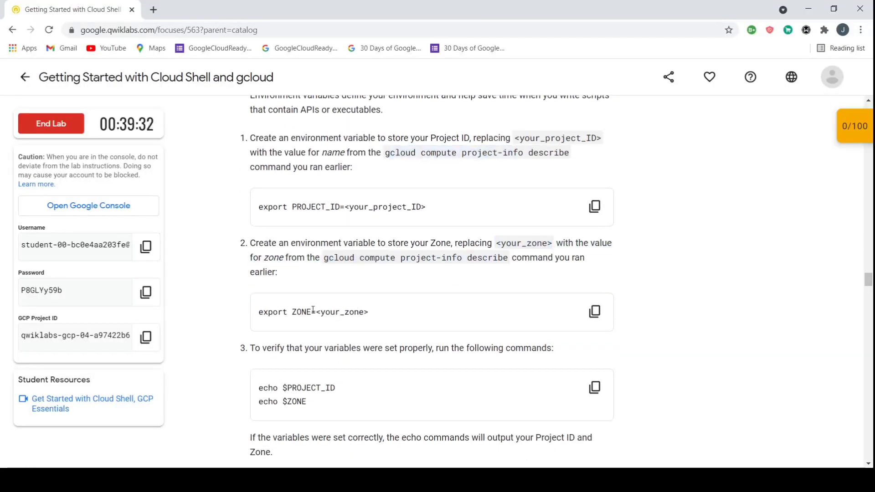
{"action": "left_click_drag", "start_coordinate": [315, 311], "coordinate": [242, 307]}
{"action": "key", "text": "ctrl+c"}
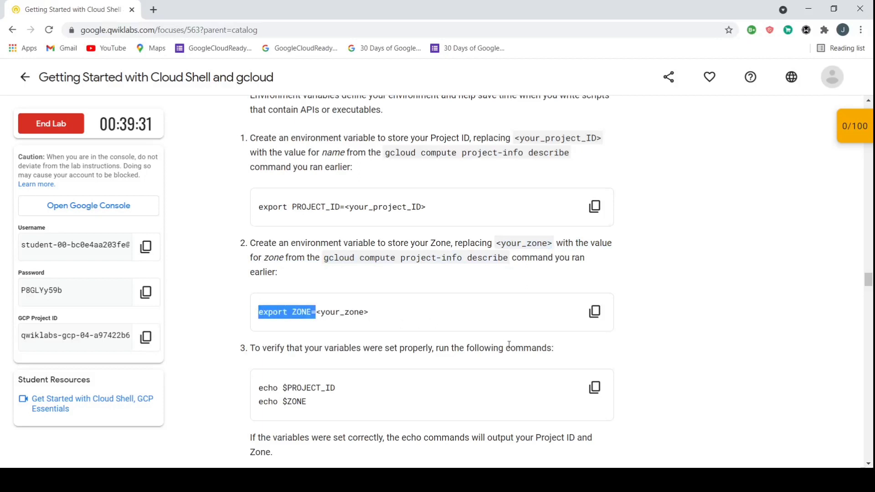
{"action": "left_click", "coordinate": [553, 479]}
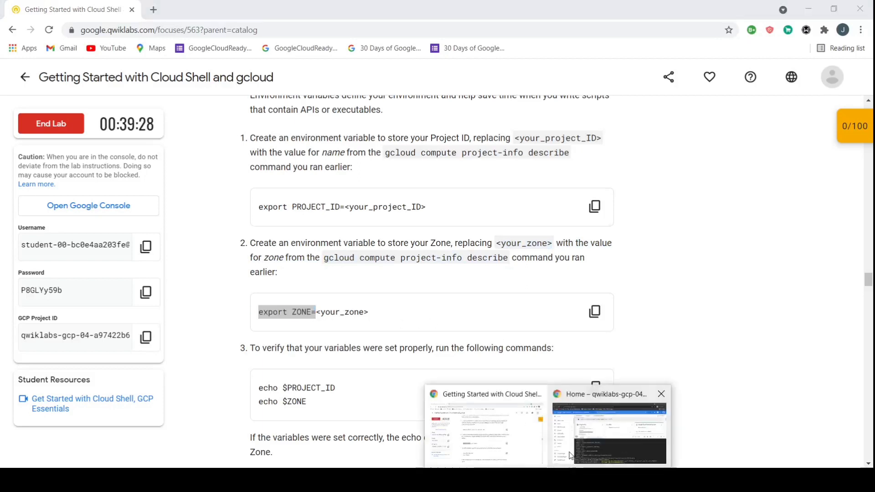
{"action": "left_click", "coordinate": [762, 410]}
{"action": "key", "text": "ctrl+v"}
{"action": "left_click", "coordinate": [503, 395]}
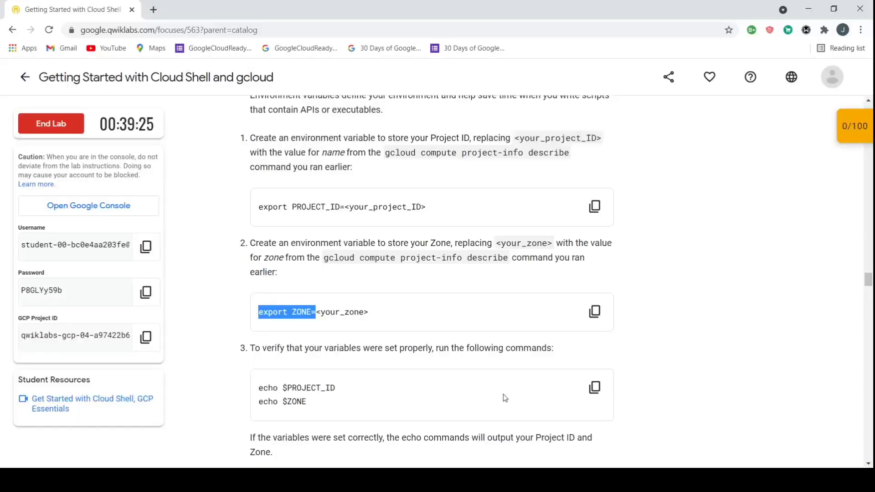
{"action": "mouse_move", "coordinate": [552, 478]}
{"action": "left_click", "coordinate": [597, 434]}
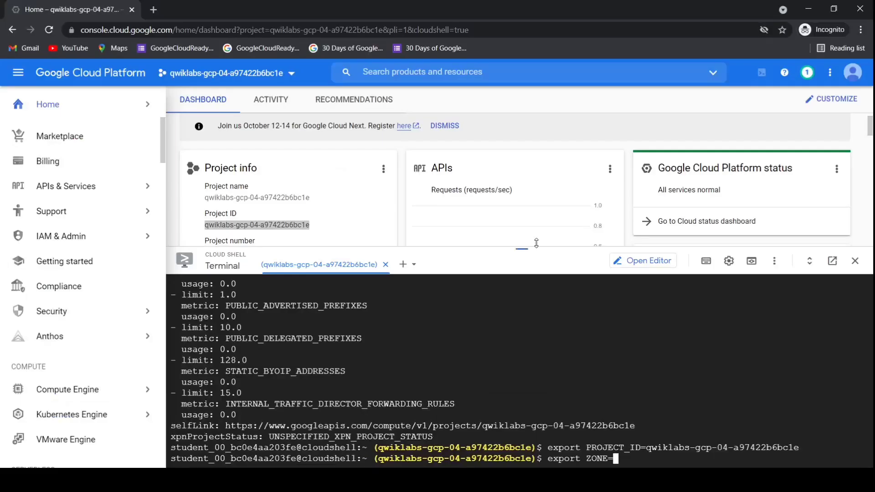
Collapse the Cloud Shell pane and look through the console dashboard for the project's zone.
{"action": "left_click_drag", "start_coordinate": [518, 253], "coordinate": [517, 445]}
{"action": "scroll", "coordinate": [469, 286], "scroll_direction": "down", "scroll_amount": 2}
{"action": "scroll", "coordinate": [470, 289], "scroll_direction": "down", "scroll_amount": 9}
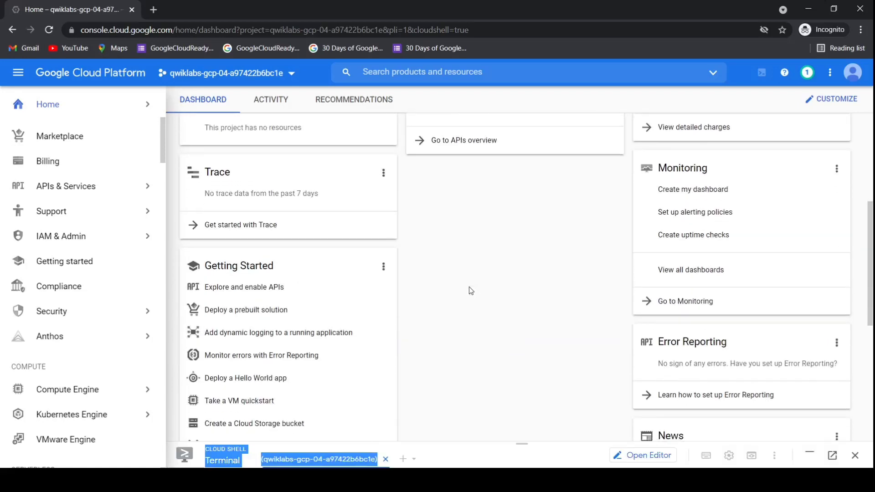
{"action": "scroll", "coordinate": [469, 287], "scroll_direction": "up", "scroll_amount": 12}
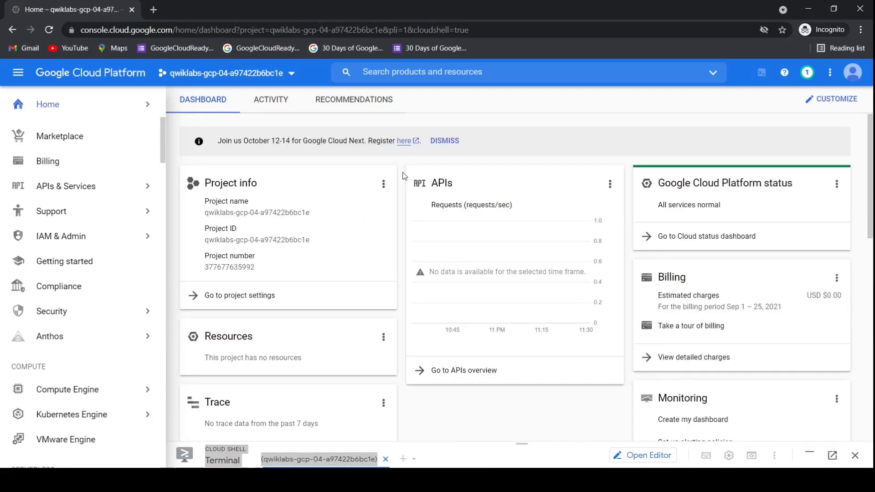
Copy the zone us-central1-a from the Understanding regions and zones section of the lab page.
{"action": "left_click", "coordinate": [474, 456]}
{"action": "scroll", "coordinate": [468, 236], "scroll_direction": "up", "scroll_amount": 10}
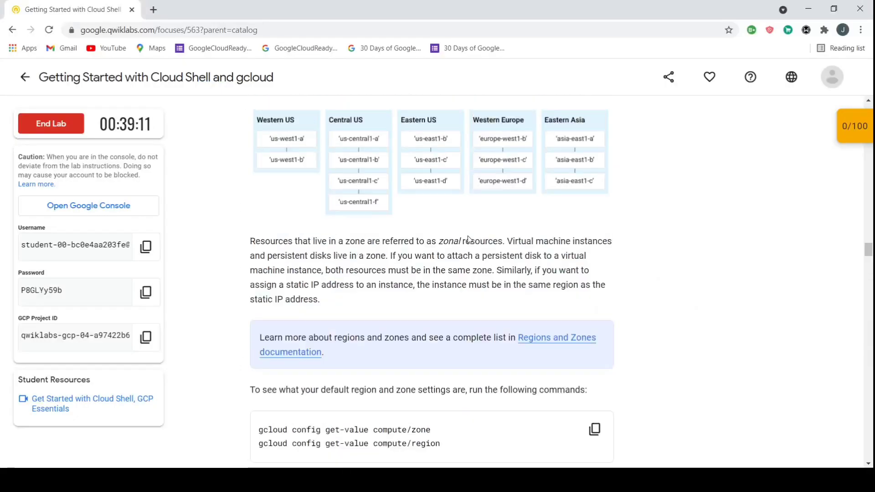
{"action": "scroll", "coordinate": [468, 236], "scroll_direction": "down", "scroll_amount": 2}
{"action": "scroll", "coordinate": [352, 235], "scroll_direction": "up", "scroll_amount": 5}
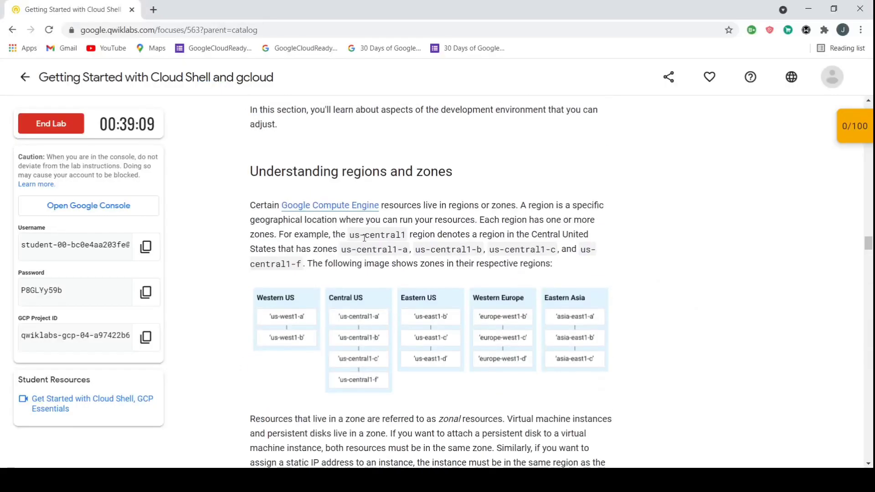
{"action": "left_click_drag", "start_coordinate": [351, 234], "coordinate": [402, 235]}
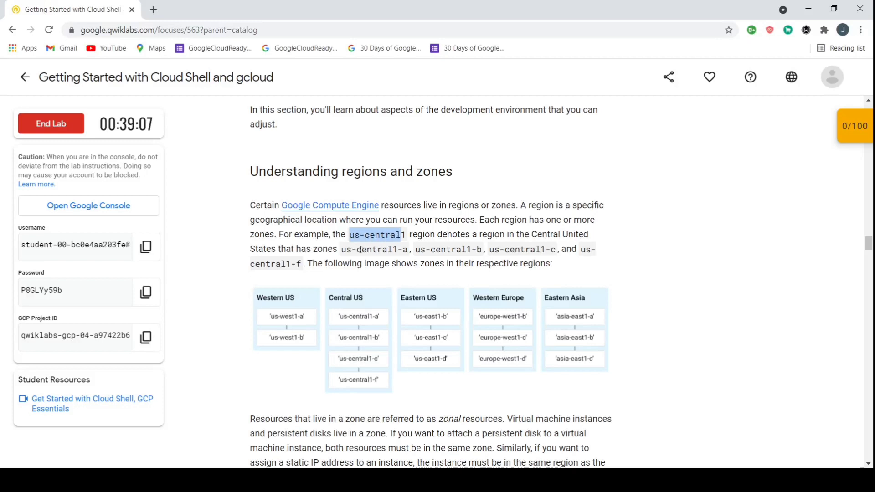
{"action": "left_click_drag", "start_coordinate": [341, 250], "coordinate": [407, 248]}
{"action": "key", "text": "ctrl+c"}
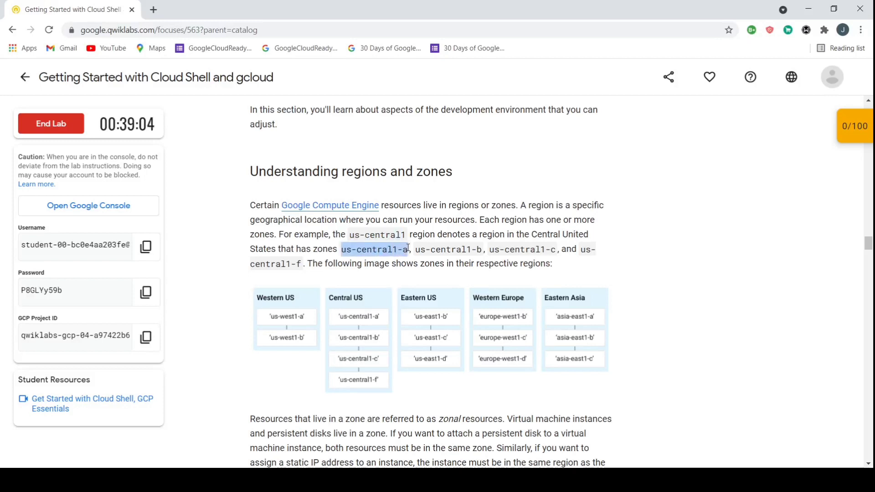
Enlarge the Cloud Shell pane in the console window, complete the ZONE export with us-central1-a, and run it.
{"action": "mouse_move", "coordinate": [656, 481]}
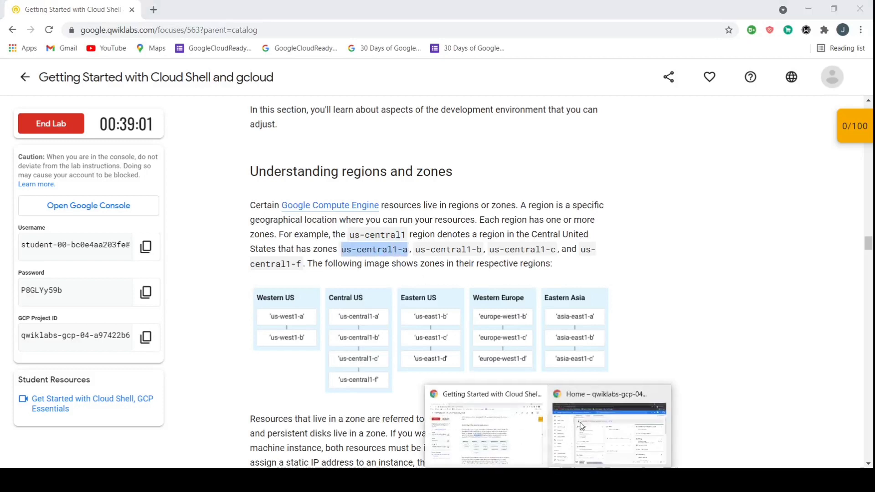
{"action": "left_click", "coordinate": [742, 461]}
{"action": "left_click_drag", "start_coordinate": [522, 444], "coordinate": [522, 167]}
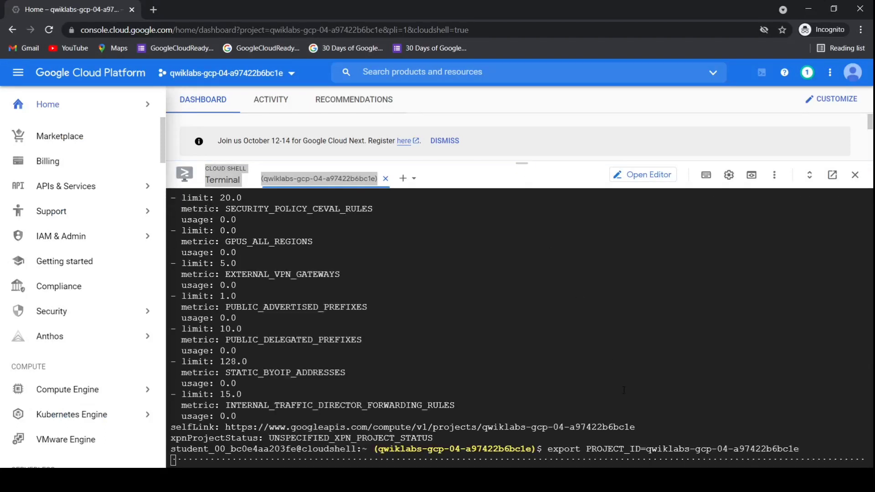
{"action": "key", "text": "ctrl+v"}
{"action": "key", "text": "Return"}
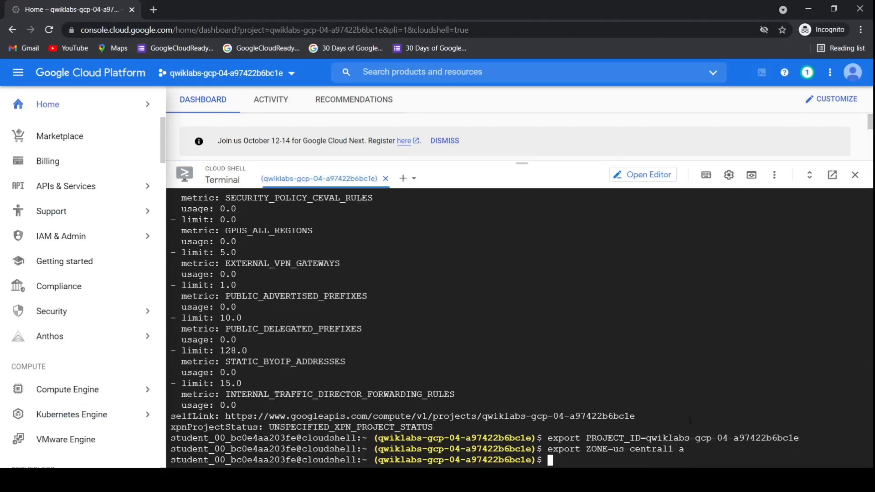
Copy the echo $PROJECT_ID and echo $ZONE commands from the lab page and run both in Cloud Shell.
{"action": "left_click", "coordinate": [484, 433]}
{"action": "scroll", "coordinate": [464, 316], "scroll_direction": "down", "scroll_amount": 10}
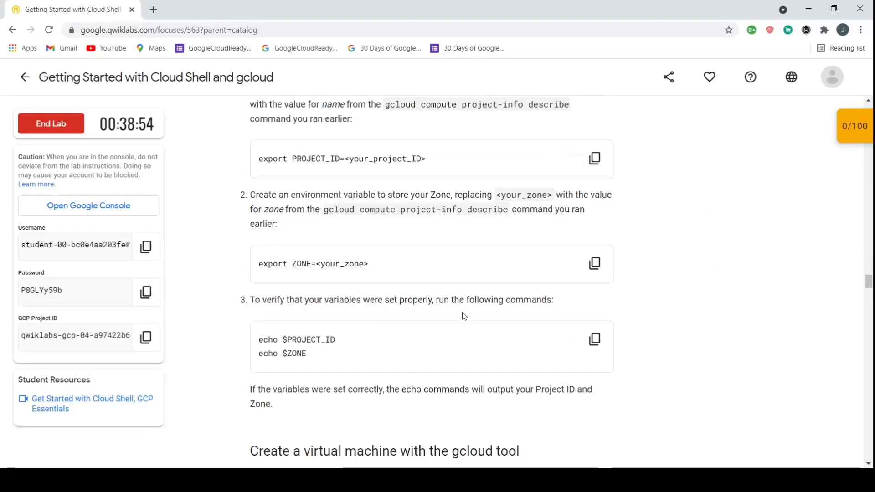
{"action": "scroll", "coordinate": [463, 313], "scroll_direction": "up", "scroll_amount": 1}
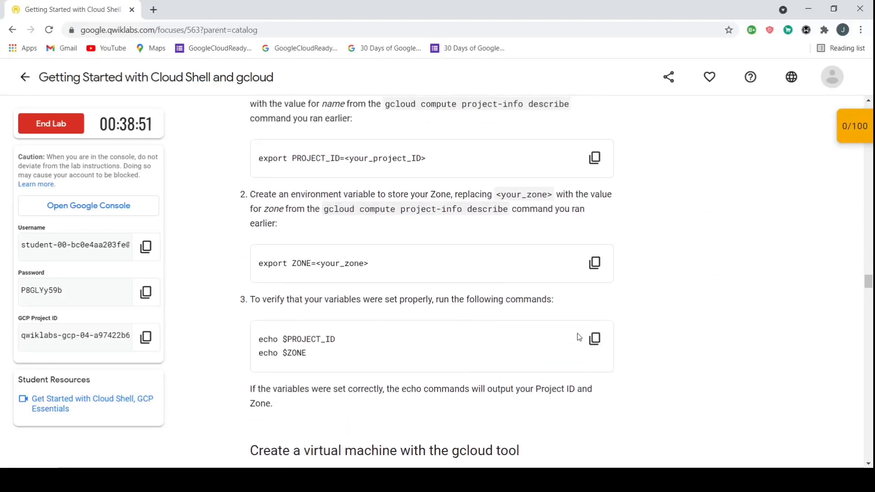
{"action": "left_click", "coordinate": [595, 339]}
{"action": "left_click", "coordinate": [613, 424]}
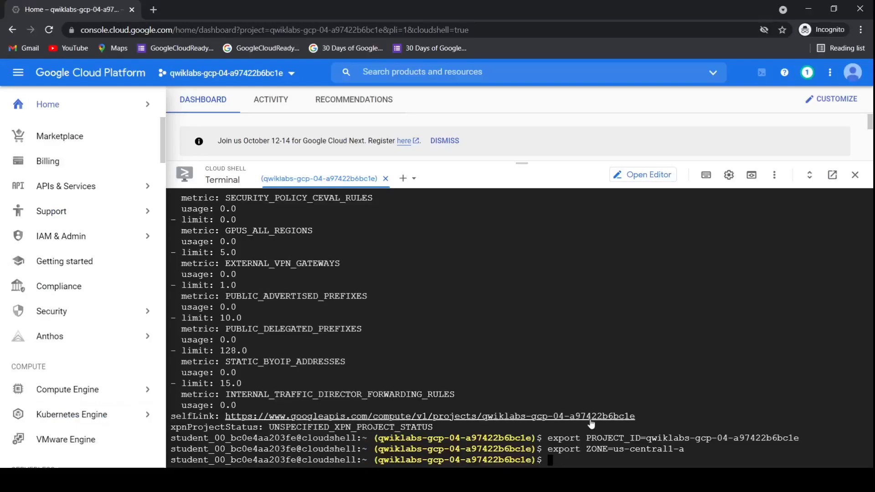
{"action": "key", "text": "ctrl+v"}
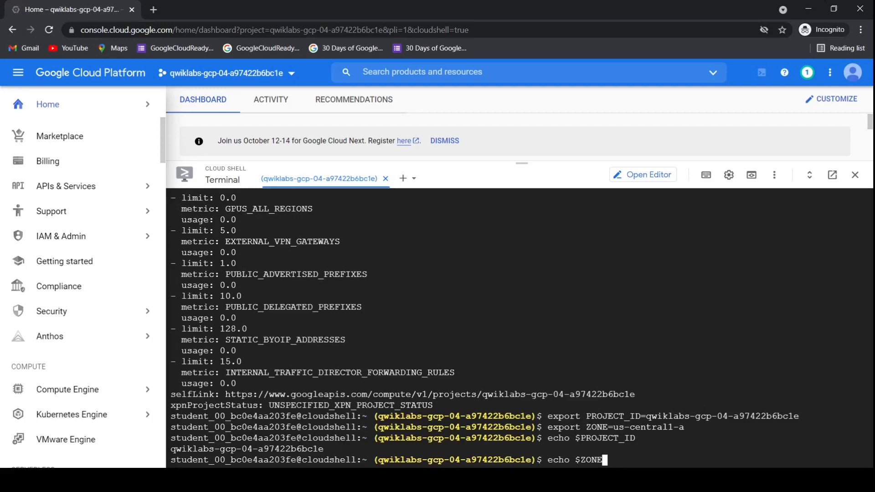
{"action": "key", "text": "Return"}
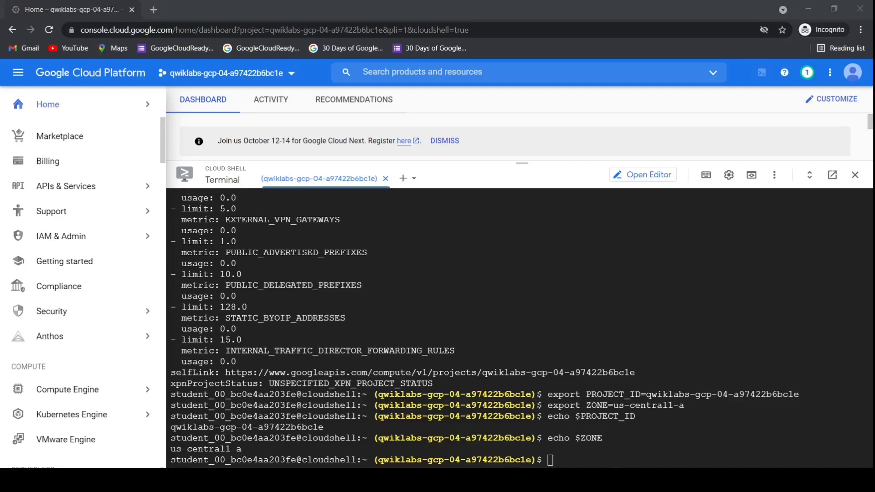
Copy the gcloud command creating VM gcelab2 with machine type n1-standard-2 in $ZONE from the lab page and run it in Cloud Shell.
{"action": "left_click", "coordinate": [576, 401]}
{"action": "scroll", "coordinate": [458, 265], "scroll_direction": "down", "scroll_amount": 5}
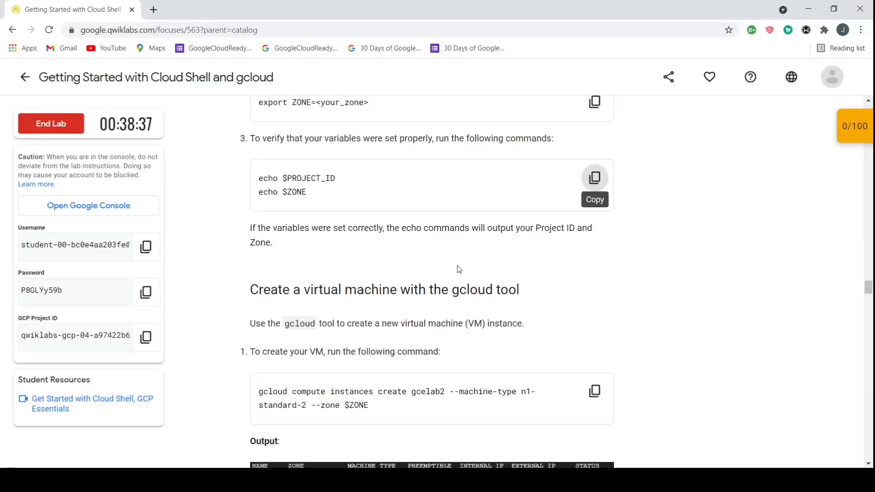
{"action": "left_click_drag", "start_coordinate": [313, 183], "coordinate": [479, 183]}
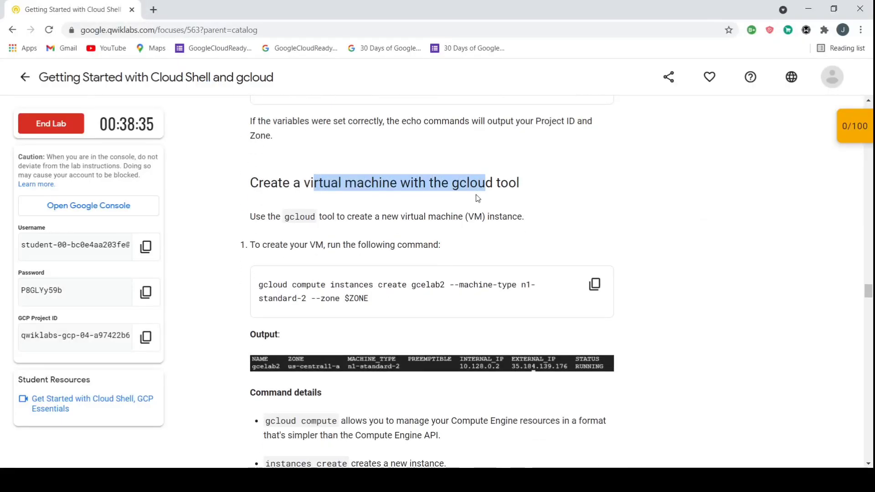
{"action": "left_click", "coordinate": [478, 198]}
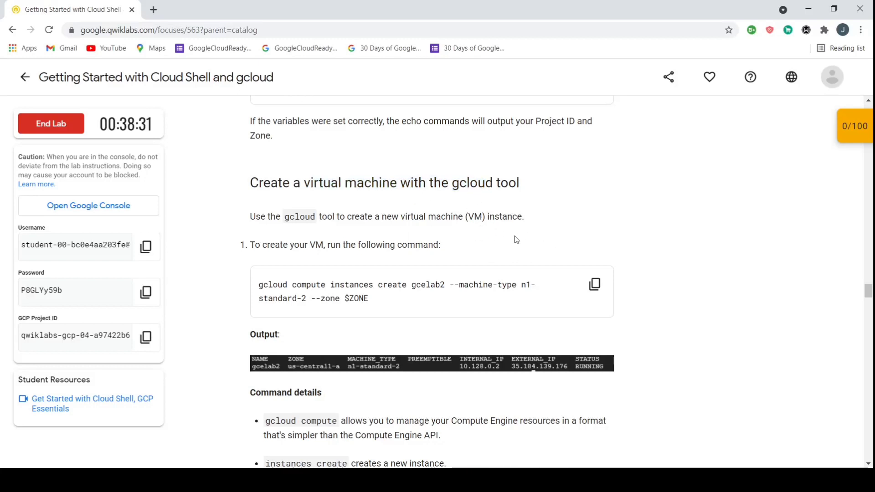
{"action": "left_click", "coordinate": [596, 284]}
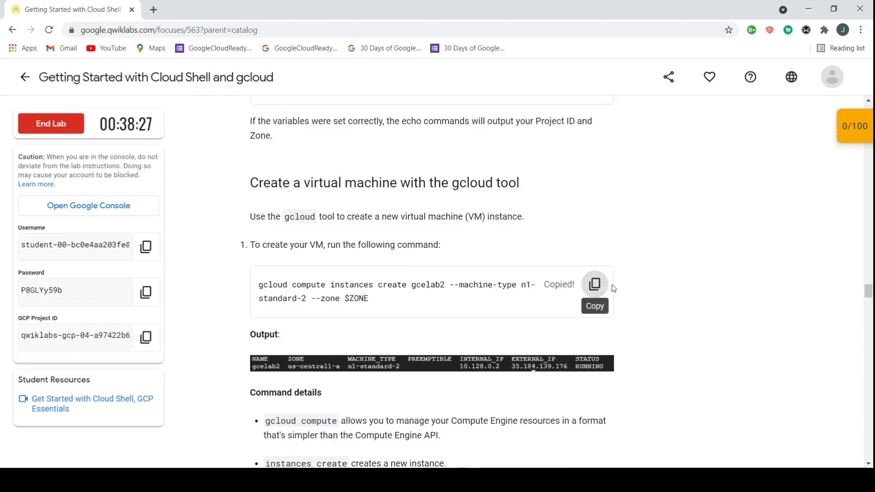
{"action": "left_click", "coordinate": [579, 445]}
{"action": "key", "text": "ctrl+v"}
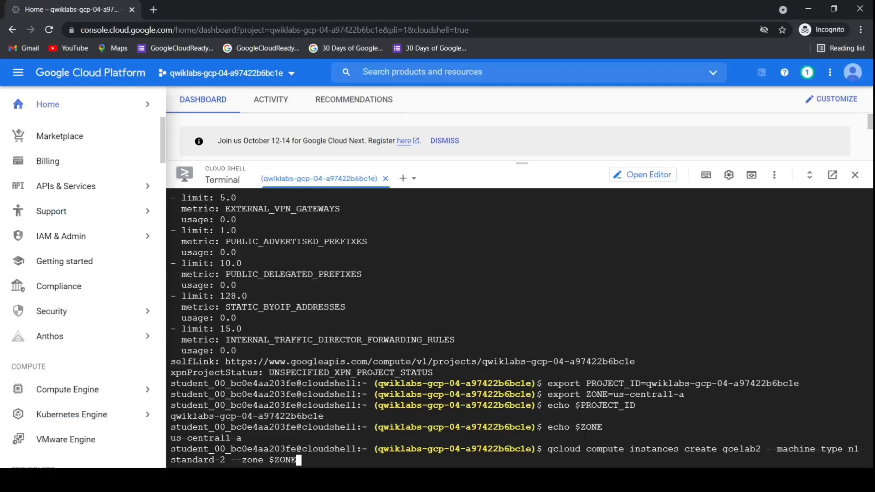
{"action": "key", "text": "Return"}
Review the lab's sample output and command details, and examine the status of the new VM in Cloud Shell.
{"action": "left_click", "coordinate": [517, 456]}
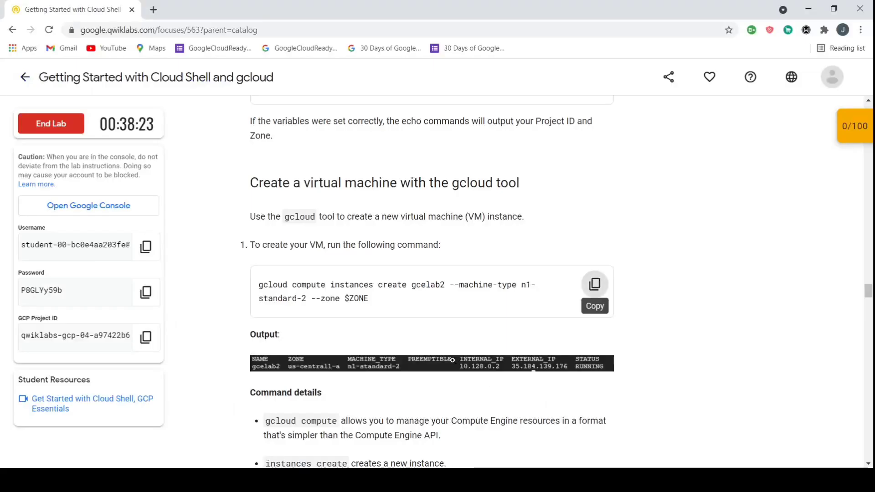
{"action": "left_click", "coordinate": [451, 361]}
{"action": "left_click", "coordinate": [453, 305]}
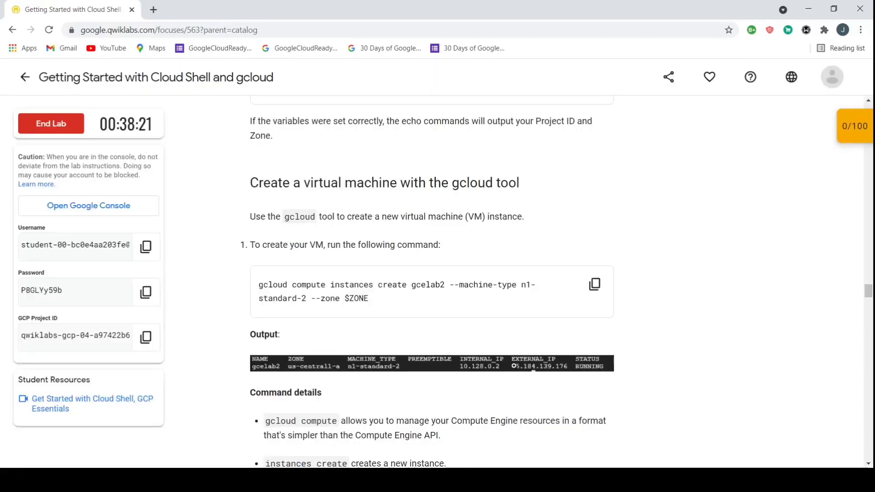
{"action": "scroll", "coordinate": [515, 368], "scroll_direction": "down", "scroll_amount": 6}
{"action": "key", "text": "alt+Tab"}
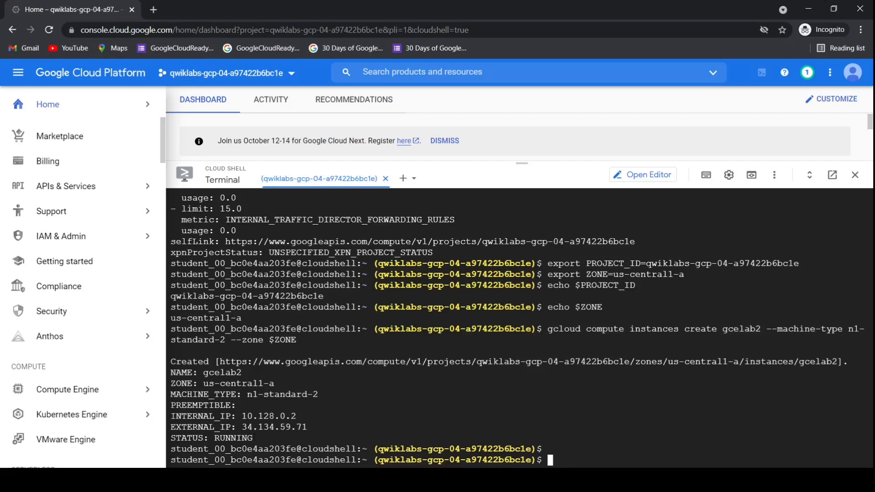
{"action": "left_click_drag", "start_coordinate": [253, 438], "coordinate": [220, 438]}
Return to the lab page and check the progress of the Create a virtual machine with gcloud task.
{"action": "mouse_move", "coordinate": [547, 478]}
{"action": "left_click", "coordinate": [478, 401]}
{"action": "scroll", "coordinate": [455, 293], "scroll_direction": "down", "scroll_amount": 3}
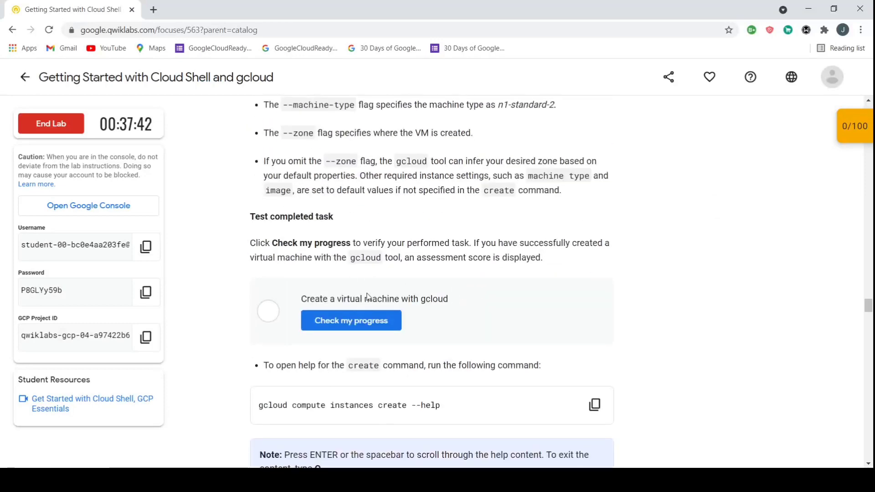
{"action": "left_click", "coordinate": [351, 320]}
{"action": "scroll", "coordinate": [420, 288], "scroll_direction": "down", "scroll_amount": 1}
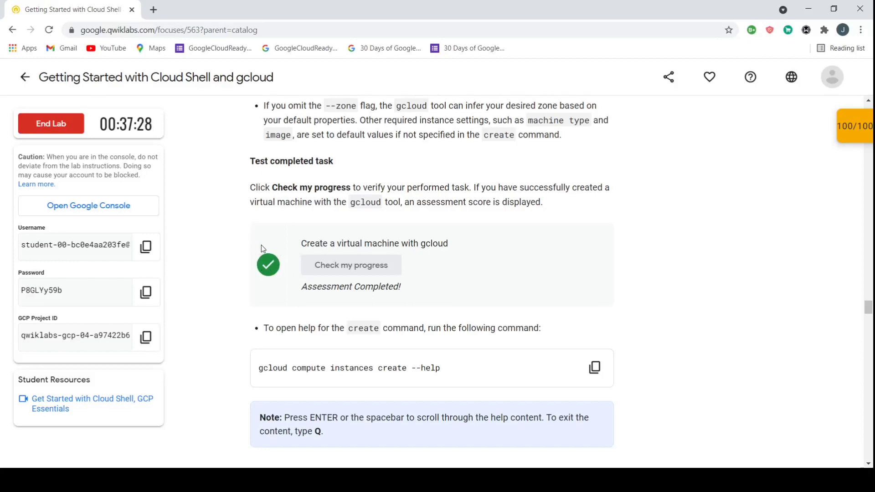
{"action": "left_click_drag", "start_coordinate": [300, 287], "coordinate": [407, 296]}
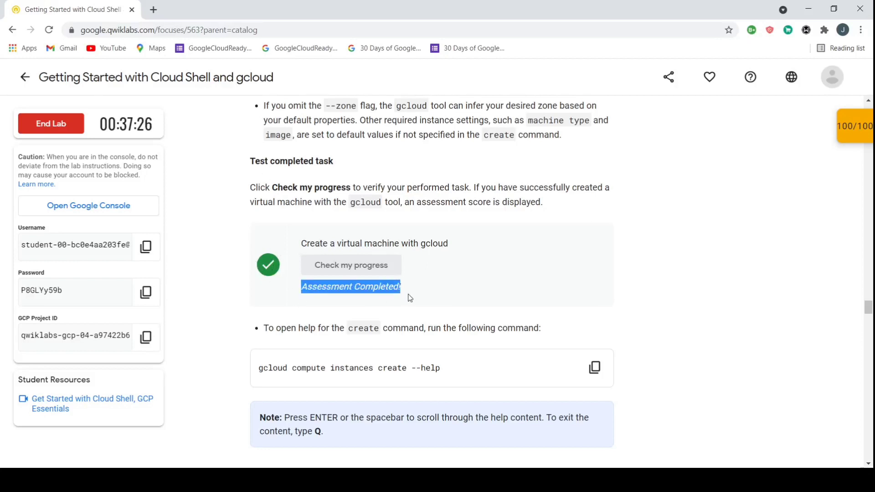
{"action": "left_click", "coordinate": [392, 289]}
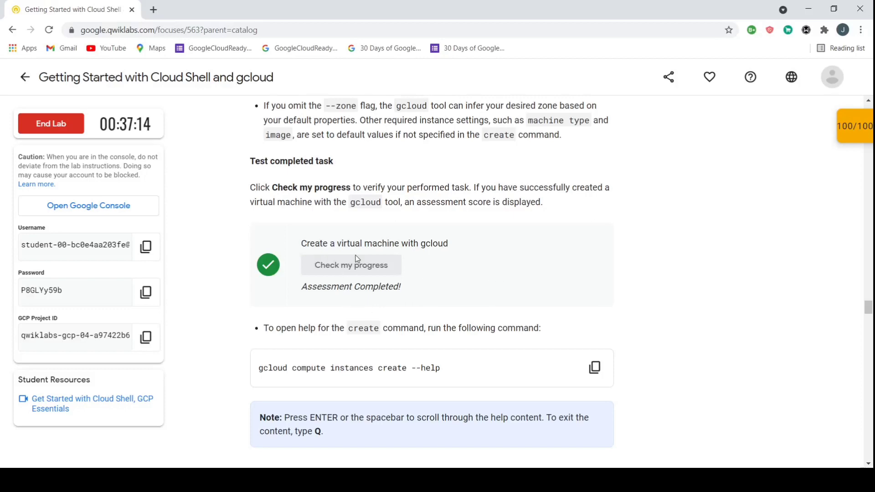
Copy gcloud compute instances create --help from the lab page and run it in Cloud Shell.
{"action": "scroll", "coordinate": [357, 256], "scroll_direction": "up", "scroll_amount": 6}
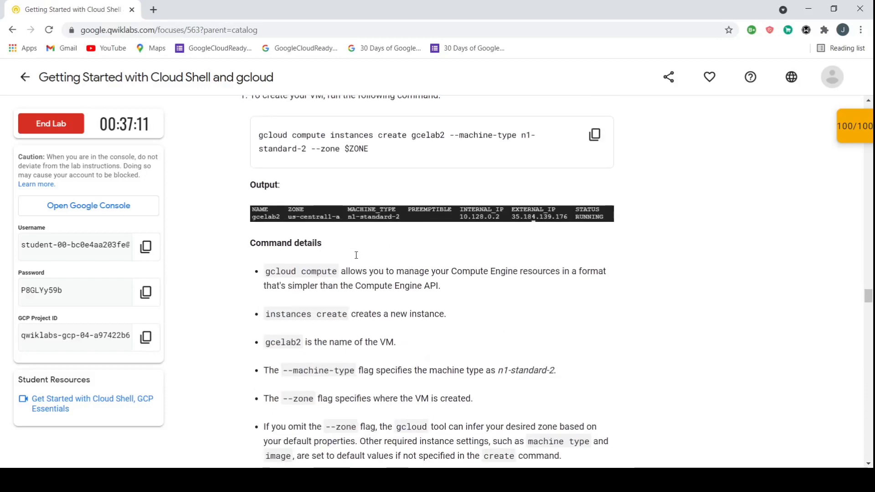
{"action": "scroll", "coordinate": [356, 256], "scroll_direction": "down", "scroll_amount": 8}
{"action": "scroll", "coordinate": [357, 258], "scroll_direction": "down", "scroll_amount": 2}
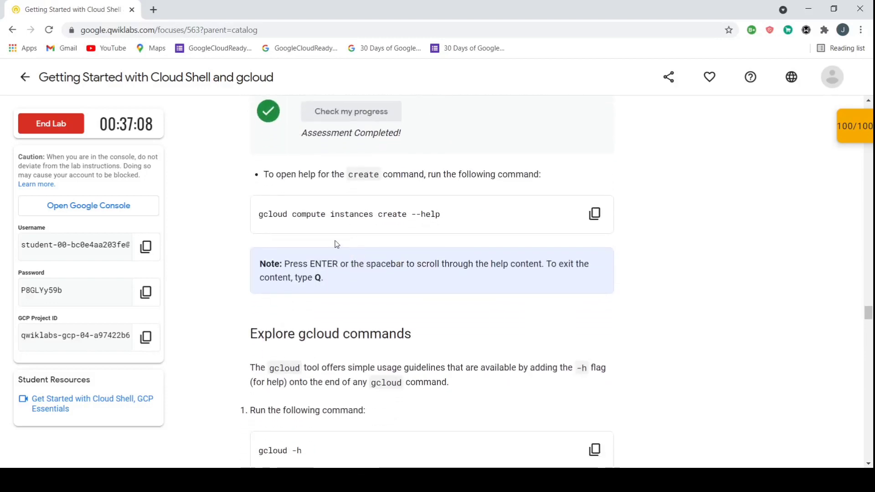
{"action": "left_click_drag", "start_coordinate": [274, 174], "coordinate": [383, 174]}
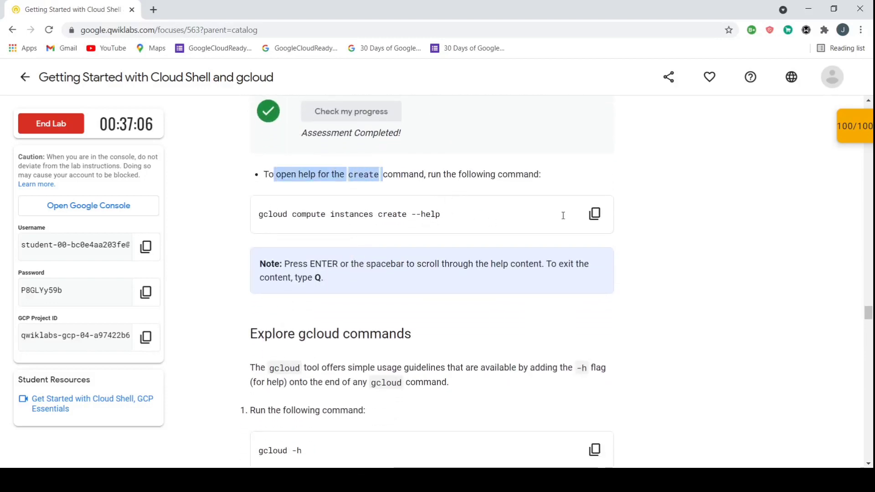
{"action": "left_click", "coordinate": [594, 214]}
{"action": "mouse_move", "coordinate": [561, 481]}
{"action": "left_click", "coordinate": [575, 429]}
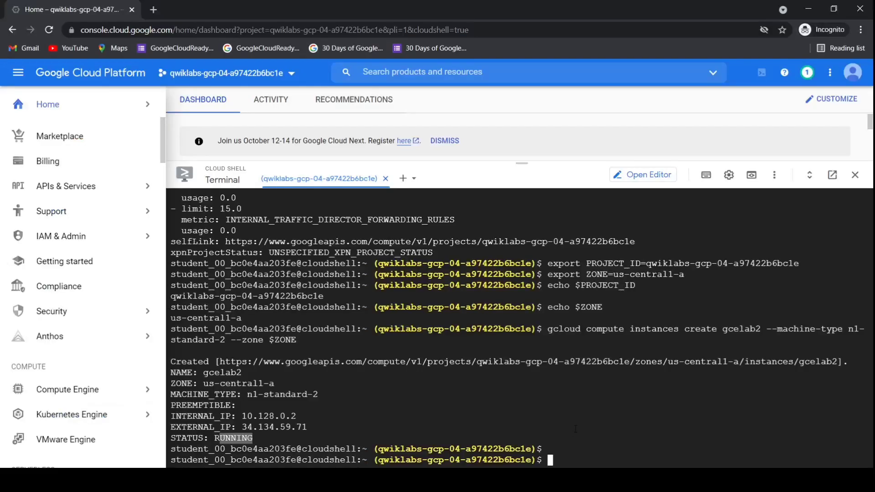
{"action": "key", "text": "ctrl+v"}
{"action": "key", "text": "Return"}
Return to the lab page, recheck the virtual machine task from the Checkpoints list, and collapse the list.
{"action": "left_click", "coordinate": [495, 426]}
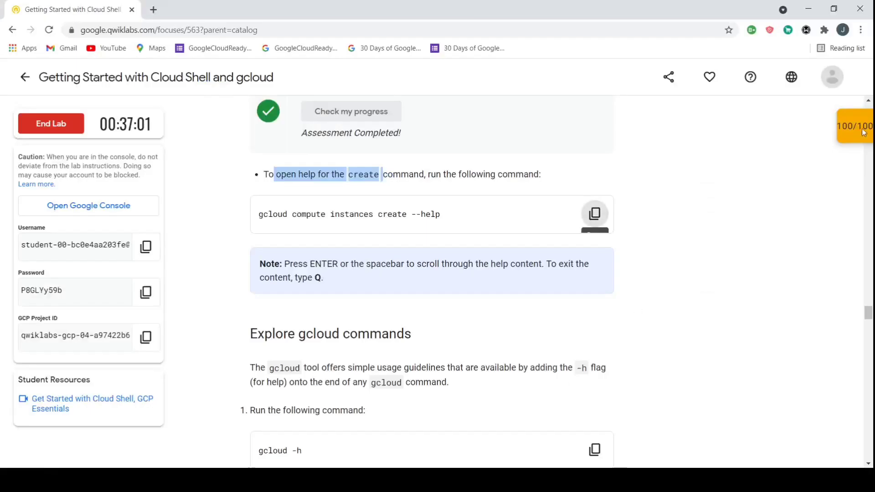
{"action": "mouse_move", "coordinate": [860, 129]}
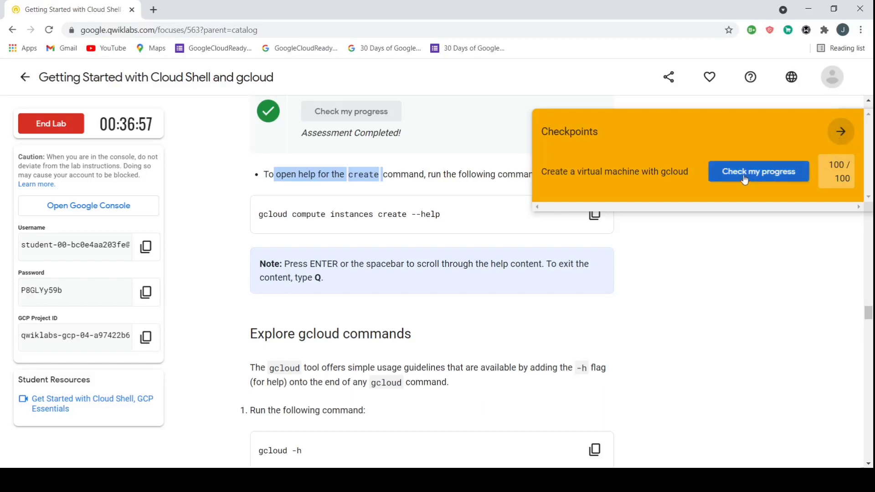
{"action": "left_click", "coordinate": [840, 132]}
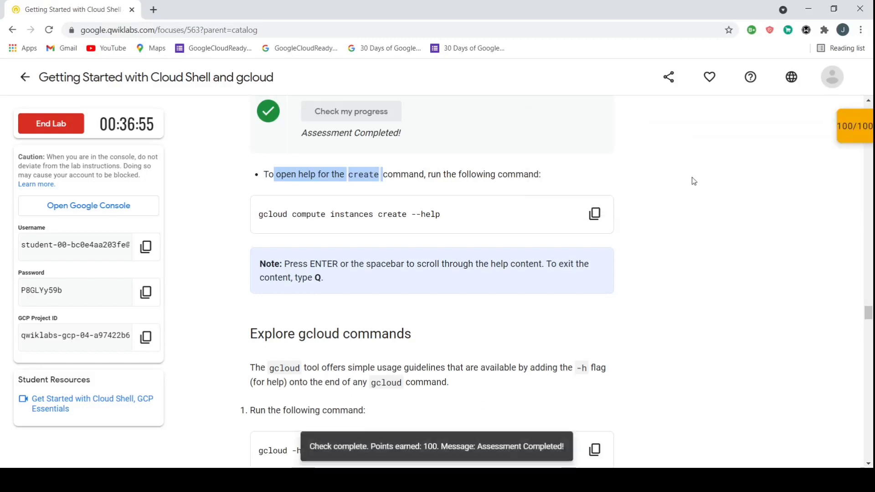
{"action": "left_click", "coordinate": [696, 260]}
{"action": "left_click_drag", "start_coordinate": [382, 441], "coordinate": [437, 440]}
{"action": "left_click", "coordinate": [743, 269]}
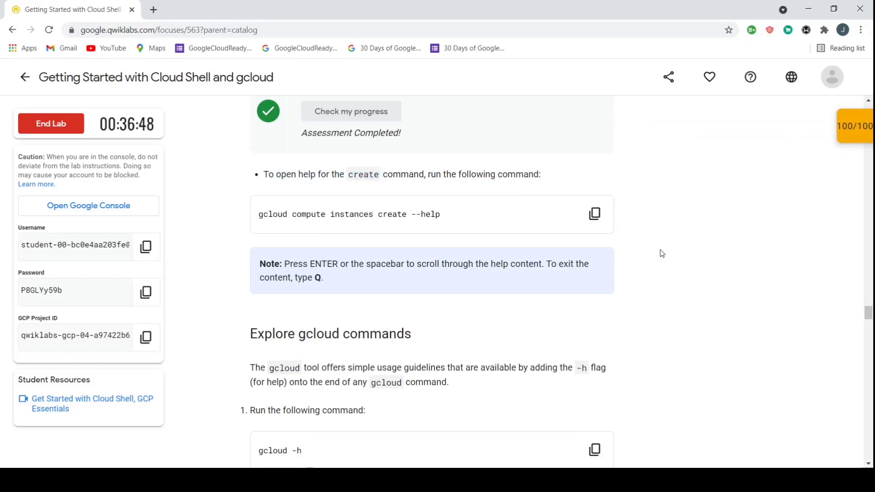
Look ahead through the Explore gcloud commands section, copy the create help command again, and view its help in Cloud Shell.
{"action": "scroll", "coordinate": [662, 253], "scroll_direction": "down", "scroll_amount": 10}
{"action": "scroll", "coordinate": [661, 253], "scroll_direction": "up", "scroll_amount": 2}
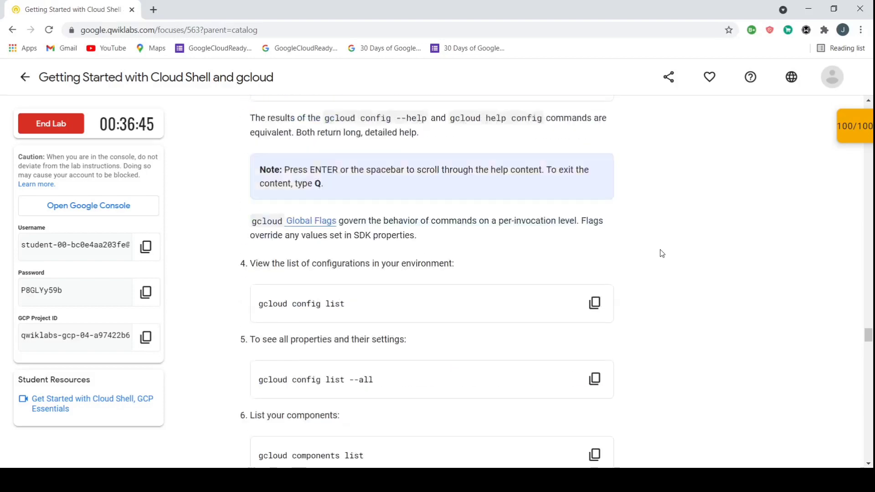
{"action": "scroll", "coordinate": [662, 253], "scroll_direction": "up", "scroll_amount": 8}
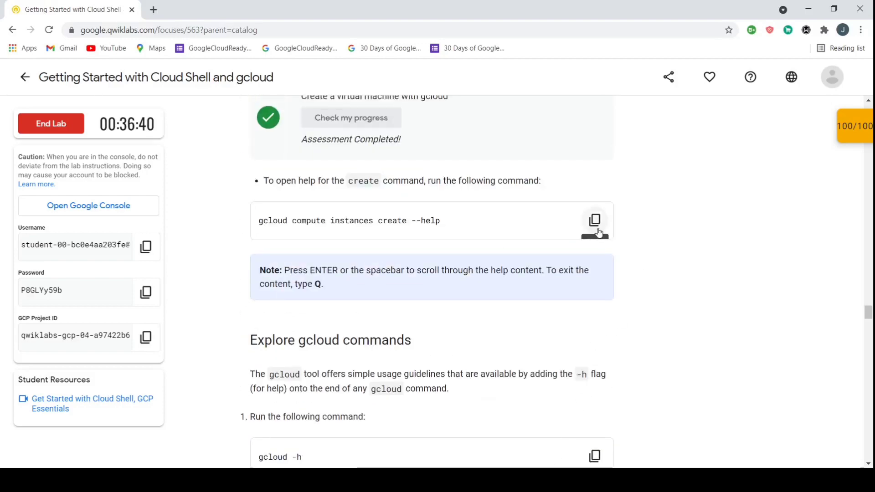
{"action": "left_click", "coordinate": [595, 220]}
{"action": "key", "text": "alt+Tab"}
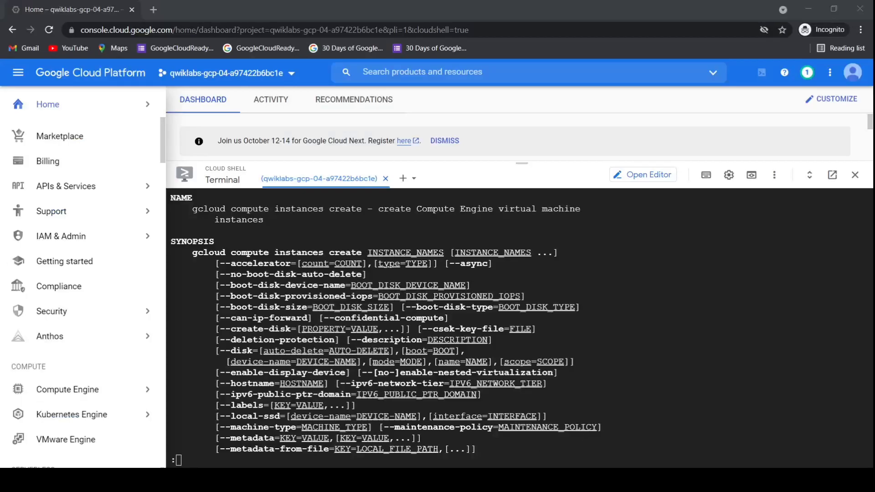
Read the lab's note on navigating help content, and exit the create command's help in Cloud Shell.
{"action": "key", "text": "alt+Tab"}
{"action": "scroll", "coordinate": [493, 278], "scroll_direction": "down", "scroll_amount": 3}
{"action": "left_click_drag", "start_coordinate": [315, 136], "coordinate": [429, 137]}
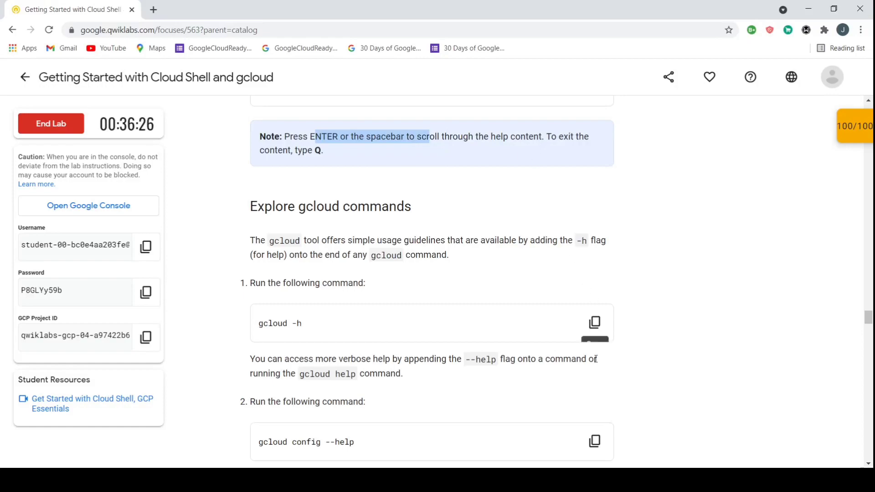
{"action": "left_click", "coordinate": [572, 474]}
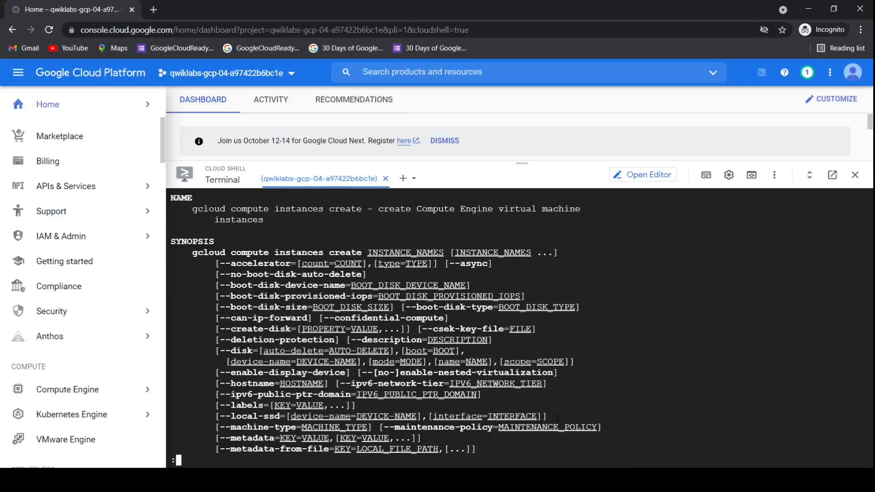
{"action": "key", "text": "q"}
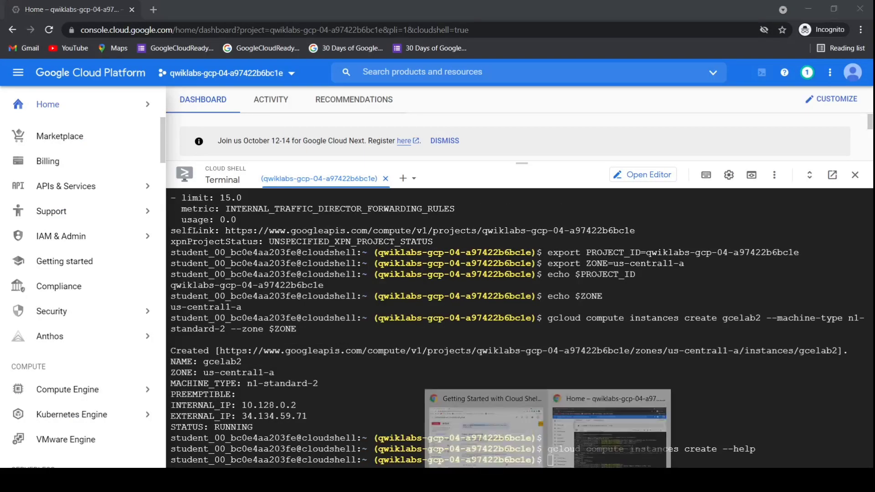
Copy gcloud -h from the Explore gcloud commands section of the lab page and run it in Cloud Shell.
{"action": "left_click", "coordinate": [485, 428]}
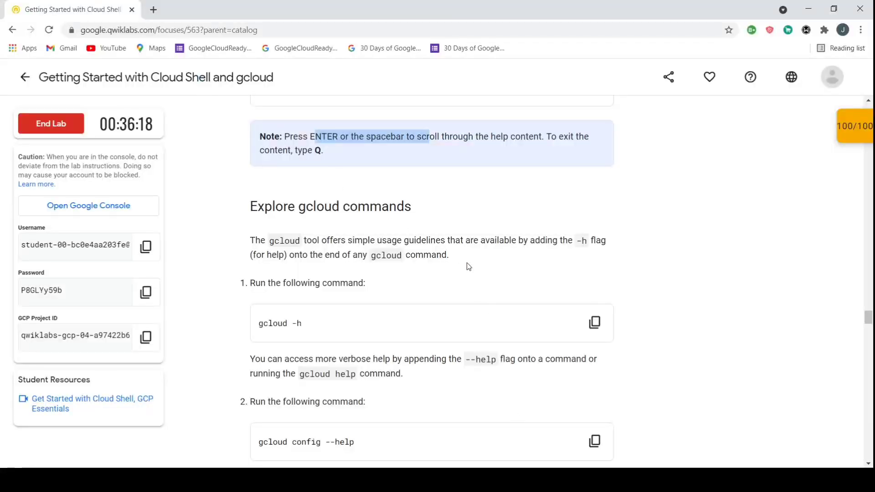
{"action": "scroll", "coordinate": [468, 266], "scroll_direction": "down", "scroll_amount": 1}
{"action": "left_click", "coordinate": [595, 262]}
{"action": "left_click", "coordinate": [588, 430]}
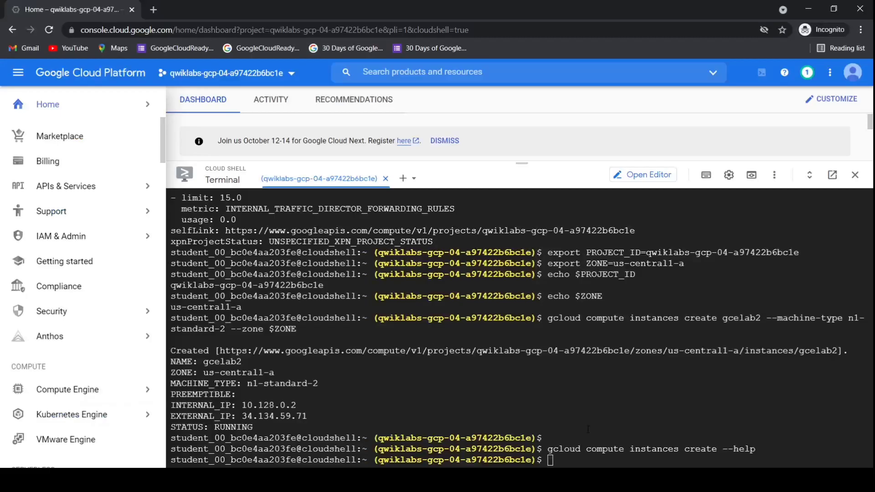
{"action": "key", "text": "ctrl+v"}
{"action": "key", "text": "Return"}
Return to the lab page, copy the gcloud config --help command, and read the note on exiting help content.
{"action": "mouse_move", "coordinate": [555, 465]}
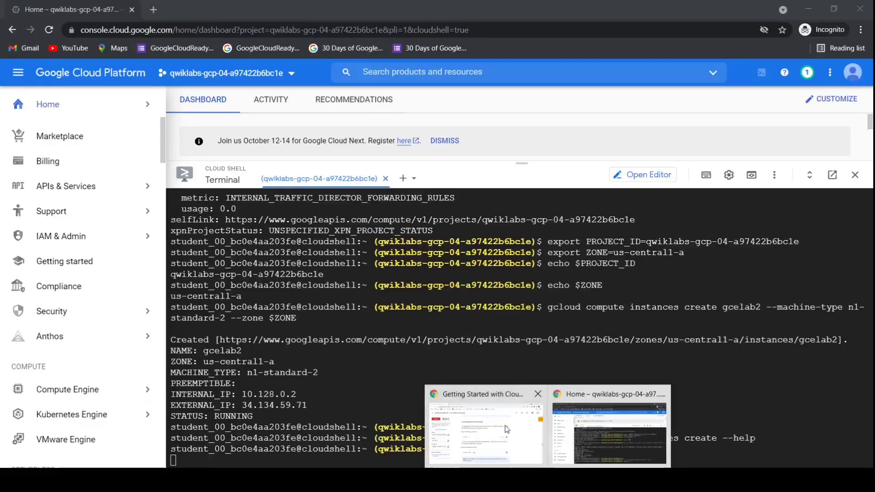
{"action": "left_click", "coordinate": [501, 429]}
{"action": "scroll", "coordinate": [354, 279], "scroll_direction": "down", "scroll_amount": 1}
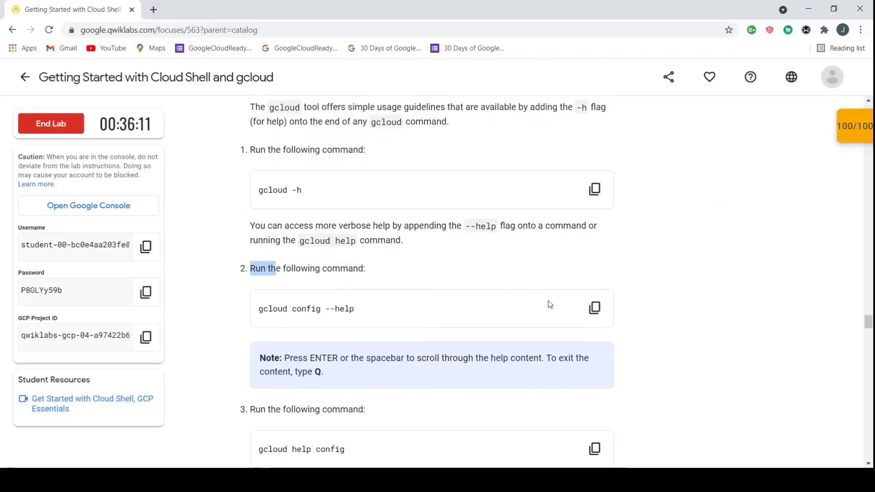
{"action": "left_click", "coordinate": [594, 308]}
{"action": "left_click_drag", "start_coordinate": [325, 373], "coordinate": [274, 350]}
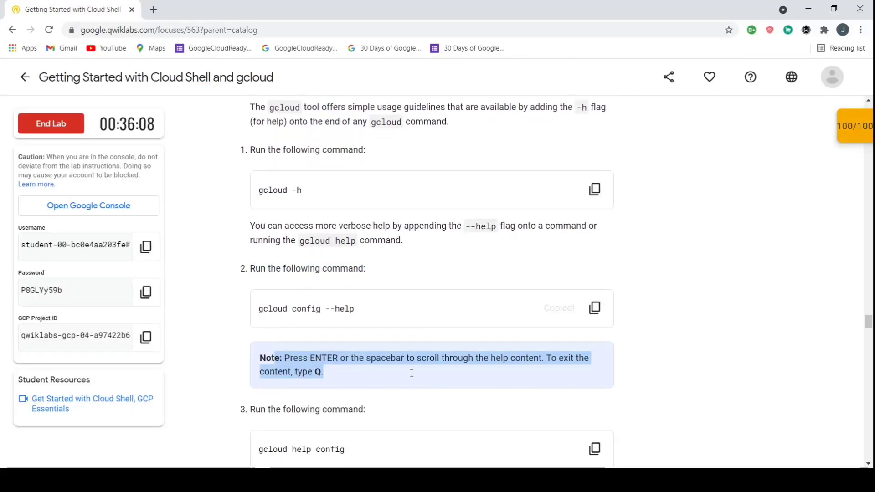
Review the remaining Explore gcloud commands items: gcloud help config, gcloud config list, gcloud config list --all, and gcloud components list.
{"action": "scroll", "coordinate": [502, 405], "scroll_direction": "down", "scroll_amount": 4}
{"action": "left_click_drag", "start_coordinate": [292, 261], "coordinate": [342, 273]}
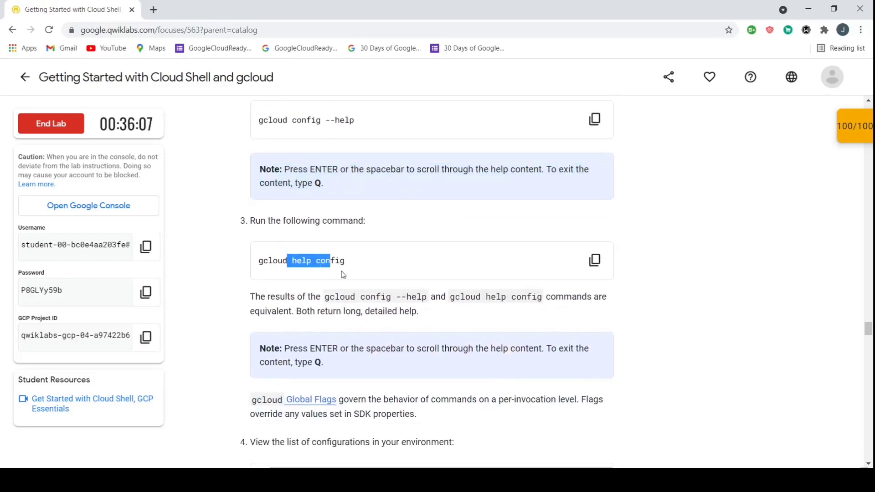
{"action": "scroll", "coordinate": [342, 276], "scroll_direction": "down", "scroll_amount": 5}
{"action": "left_click_drag", "start_coordinate": [317, 268], "coordinate": [397, 276]}
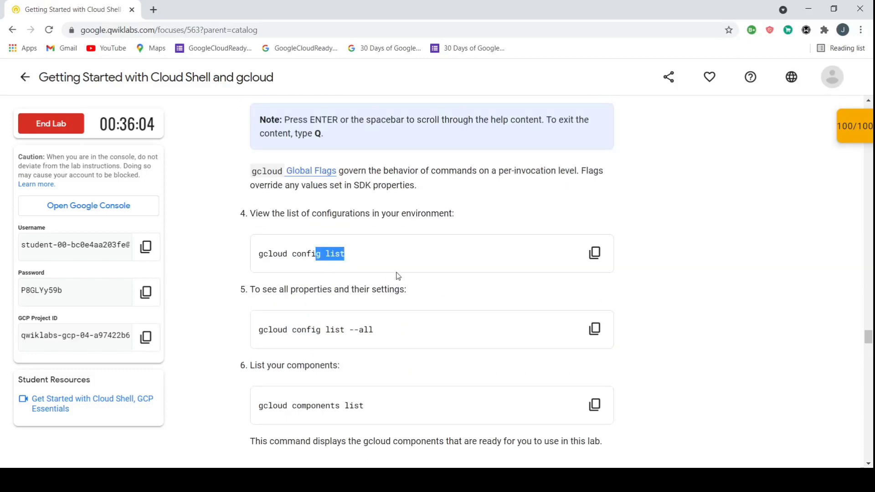
{"action": "scroll", "coordinate": [398, 275], "scroll_direction": "down", "scroll_amount": 2}
{"action": "left_click_drag", "start_coordinate": [288, 190], "coordinate": [358, 190]}
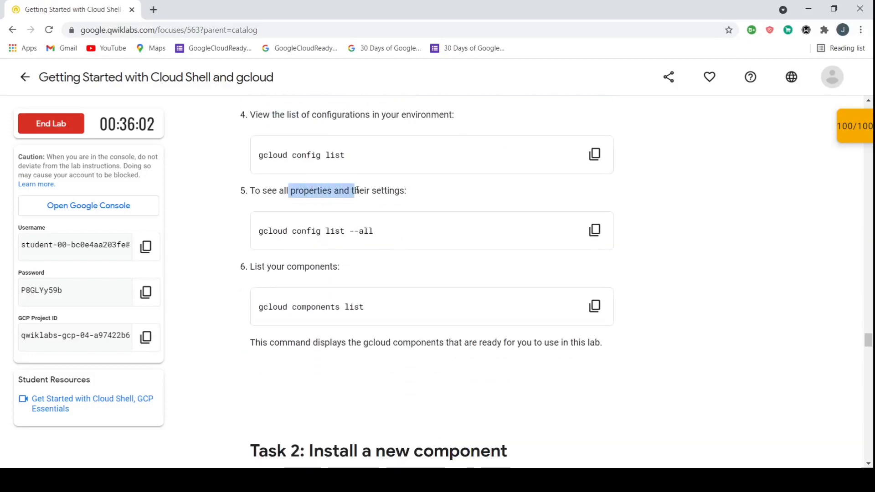
{"action": "left_click_drag", "start_coordinate": [292, 231], "coordinate": [345, 231]}
{"action": "double_click", "coordinate": [276, 267]}
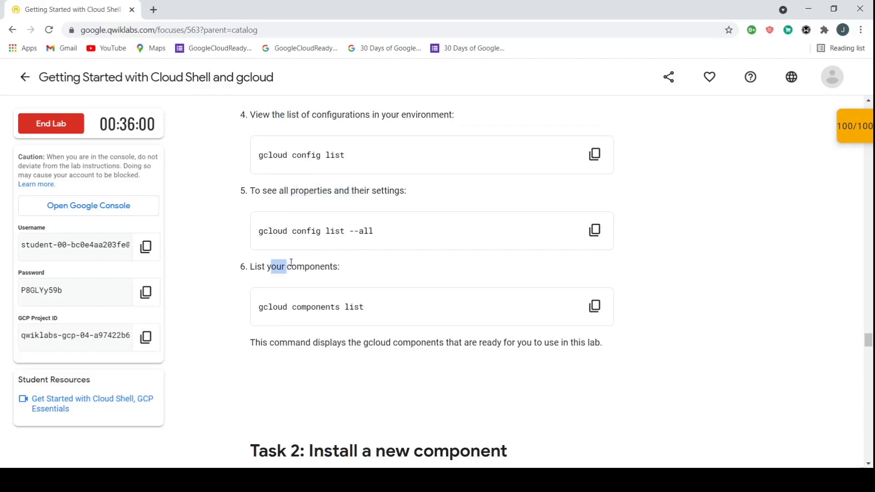
{"action": "double_click", "coordinate": [257, 267]}
{"action": "left_click_drag", "start_coordinate": [288, 307], "coordinate": [371, 307]}
Read Task 2 on installing the beta components, enabling gcloud interactive mode, and using auto-complete to replace <your_vm>.
{"action": "scroll", "coordinate": [370, 305], "scroll_direction": "down", "scroll_amount": 4}
{"action": "scroll", "coordinate": [369, 304], "scroll_direction": "down", "scroll_amount": 2}
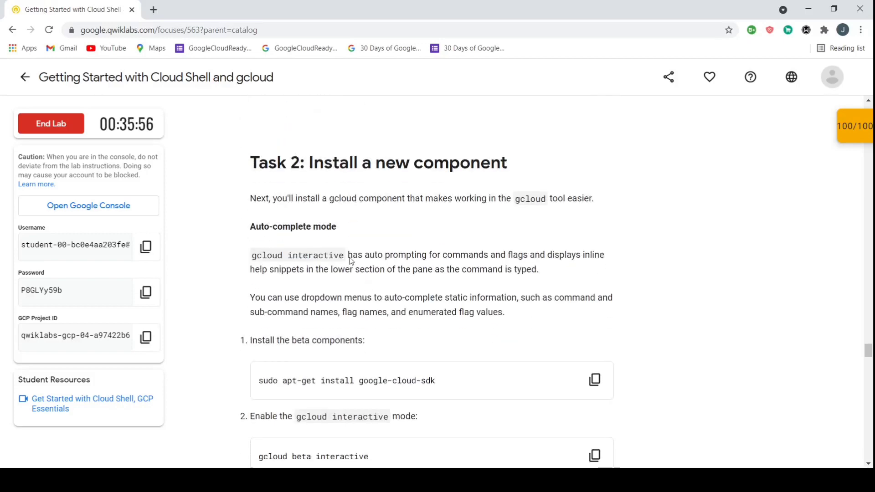
{"action": "left_click_drag", "start_coordinate": [321, 199], "coordinate": [442, 170]}
{"action": "scroll", "coordinate": [443, 172], "scroll_direction": "down", "scroll_amount": 2}
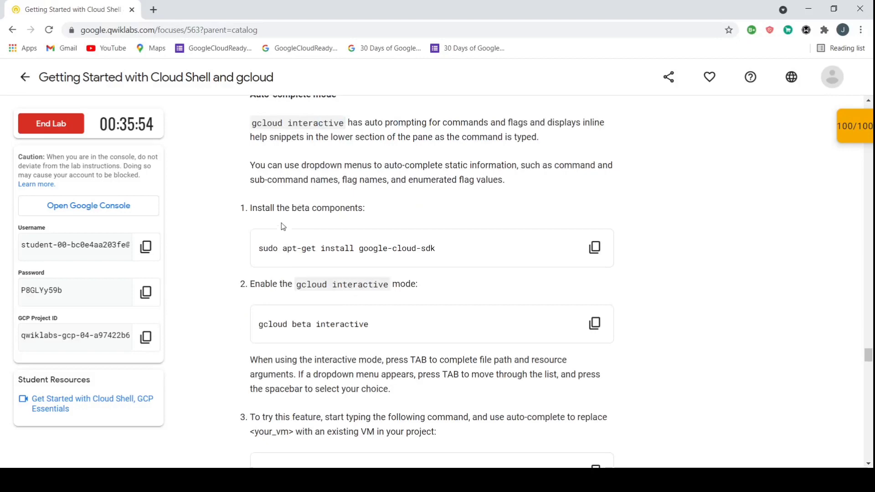
{"action": "scroll", "coordinate": [388, 185], "scroll_direction": "up", "scroll_amount": 1}
{"action": "left_click_drag", "start_coordinate": [265, 295], "coordinate": [426, 305]}
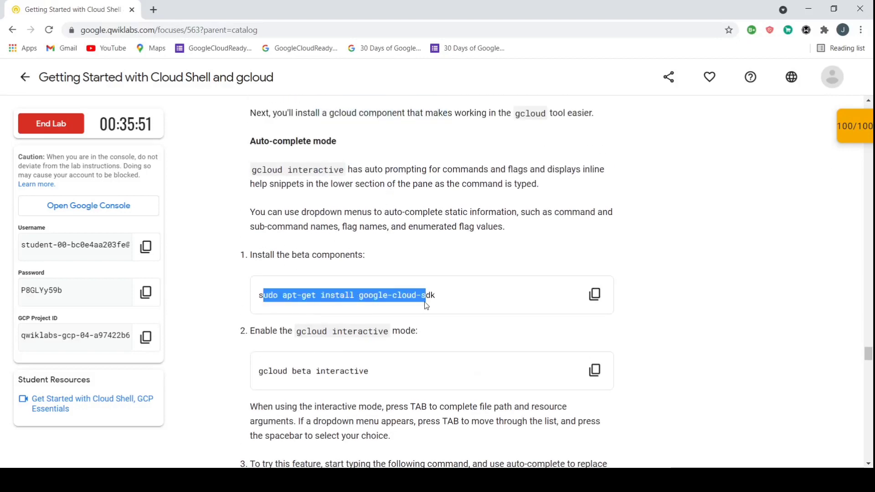
{"action": "scroll", "coordinate": [407, 333], "scroll_direction": "down", "scroll_amount": 3}
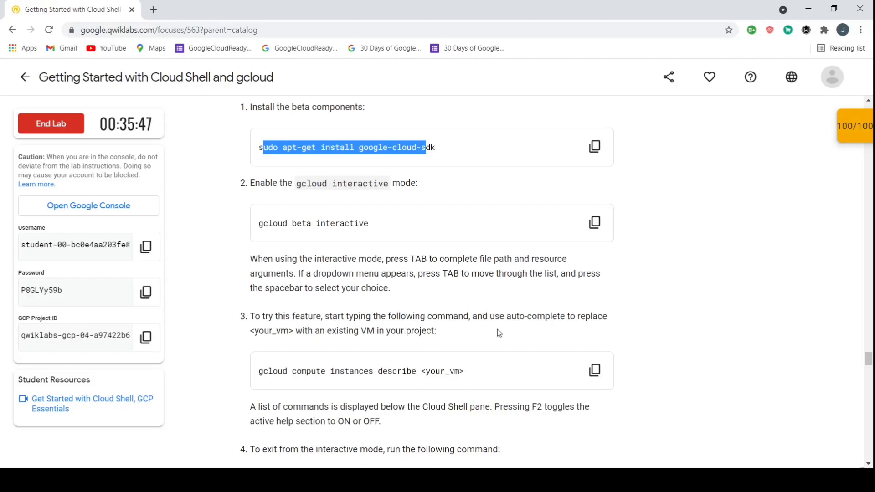
{"action": "left_click", "coordinate": [477, 316]}
{"action": "left_click_drag", "start_coordinate": [486, 315], "coordinate": [339, 331]}
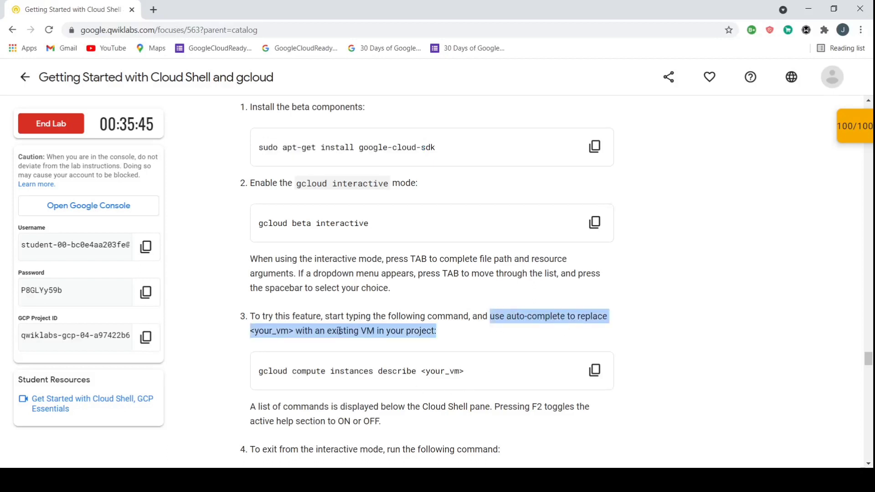
{"action": "left_click", "coordinate": [364, 333]}
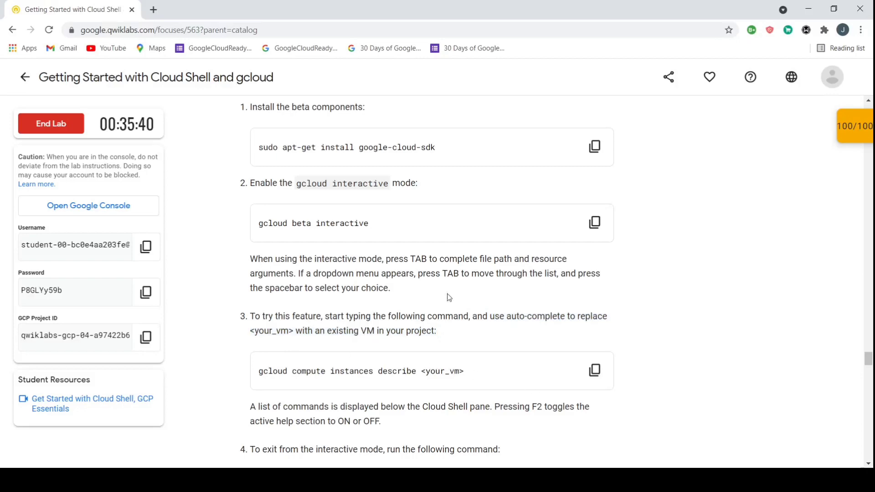
Read Task 3 on connecting to the VM instance with SSH, leaving the passphrase empty, and exiting the remote shell.
{"action": "scroll", "coordinate": [440, 284], "scroll_direction": "down", "scroll_amount": 4}
{"action": "scroll", "coordinate": [297, 311], "scroll_direction": "down", "scroll_amount": 5}
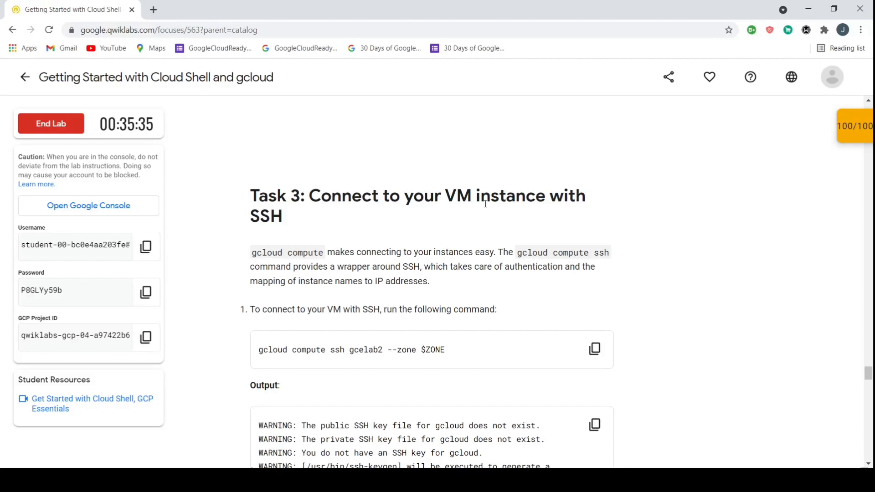
{"action": "scroll", "coordinate": [485, 204], "scroll_direction": "down", "scroll_amount": 1}
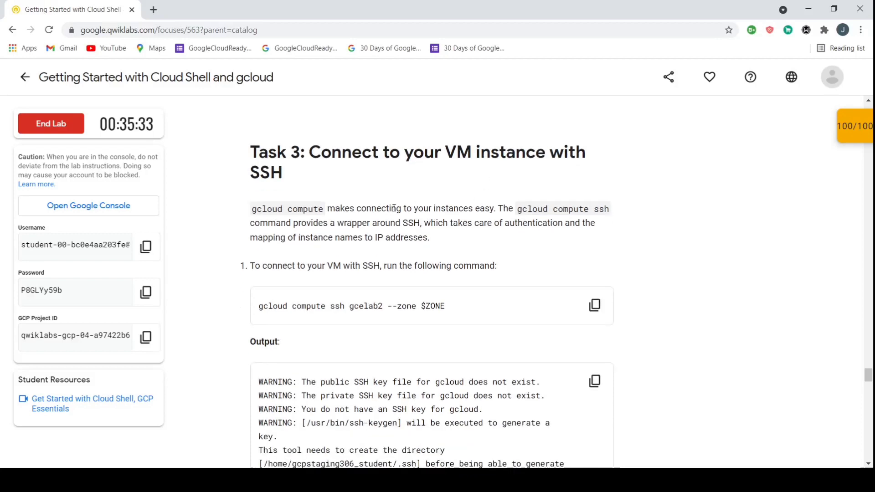
{"action": "scroll", "coordinate": [395, 212], "scroll_direction": "down", "scroll_amount": 2}
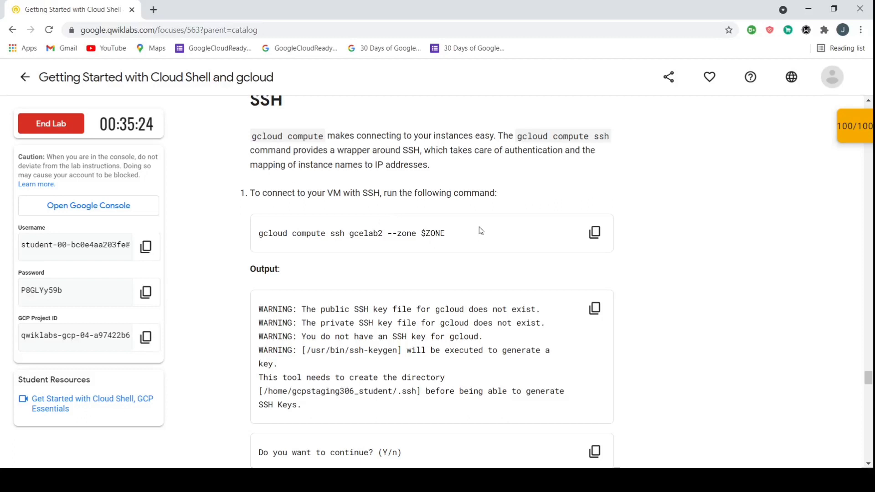
{"action": "scroll", "coordinate": [481, 230], "scroll_direction": "down", "scroll_amount": 13}
{"action": "scroll", "coordinate": [431, 174], "scroll_direction": "up", "scroll_amount": 3}
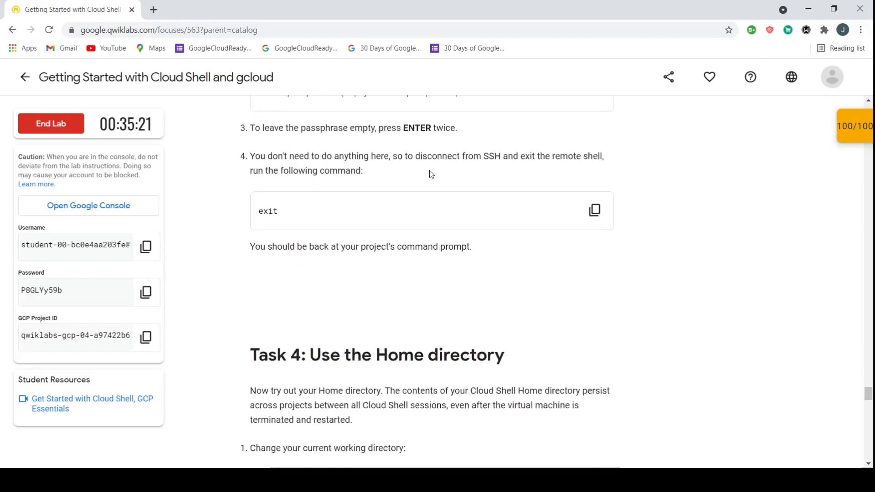
{"action": "scroll", "coordinate": [431, 174], "scroll_direction": "up", "scroll_amount": 1}
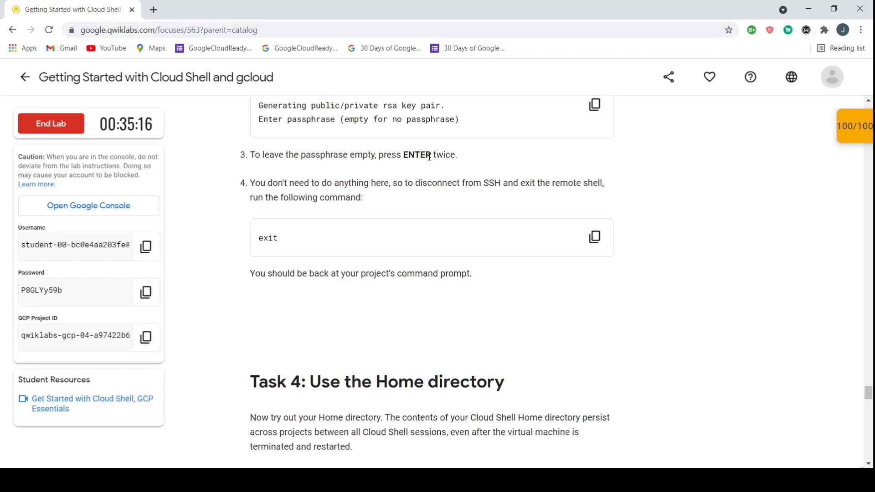
Examine the Test your understanding question about the three basic ways to interact with Google Cloud services and resources.
{"action": "scroll", "coordinate": [429, 156], "scroll_direction": "down", "scroll_amount": 15}
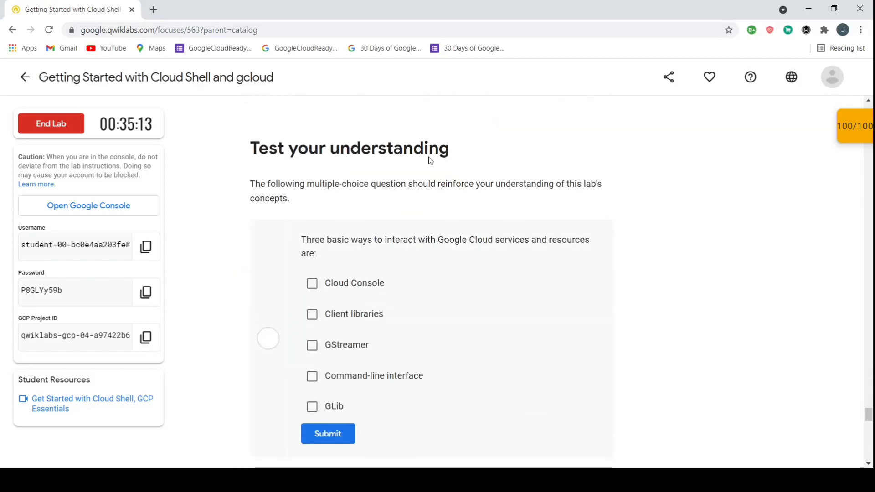
{"action": "left_click_drag", "start_coordinate": [430, 159], "coordinate": [342, 192]}
{"action": "scroll", "coordinate": [336, 150], "scroll_direction": "down", "scroll_amount": 2}
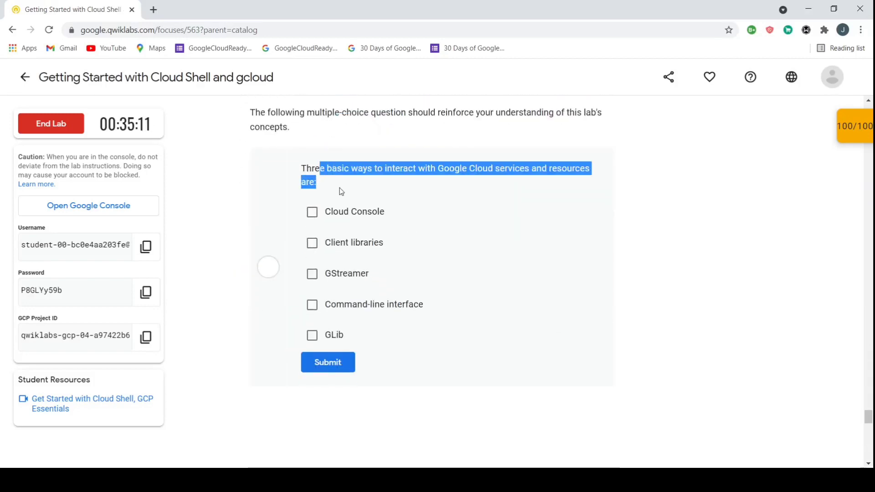
{"action": "scroll", "coordinate": [350, 254], "scroll_direction": "down", "scroll_amount": 5}
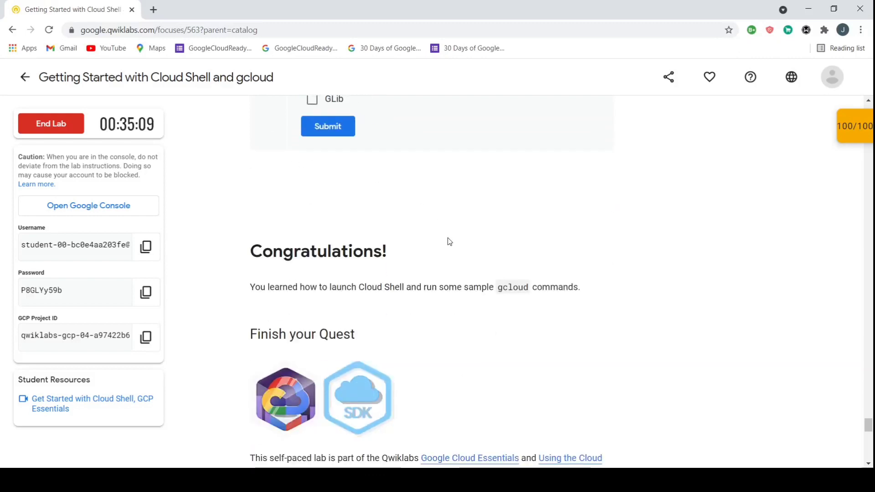
Review the Congratulations section of the lab and look at the two quest badges under Finish your Quest.
{"action": "left_click_drag", "start_coordinate": [387, 250], "coordinate": [252, 246]}
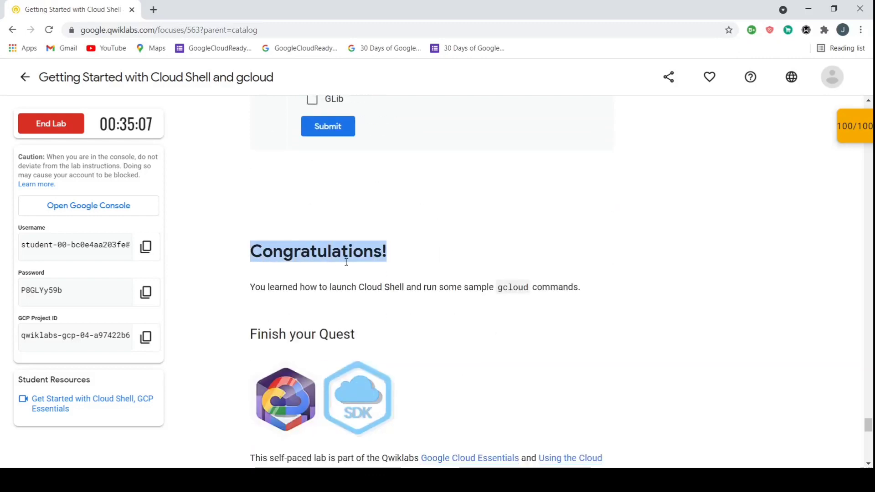
{"action": "scroll", "coordinate": [306, 269], "scroll_direction": "down", "scroll_amount": 1}
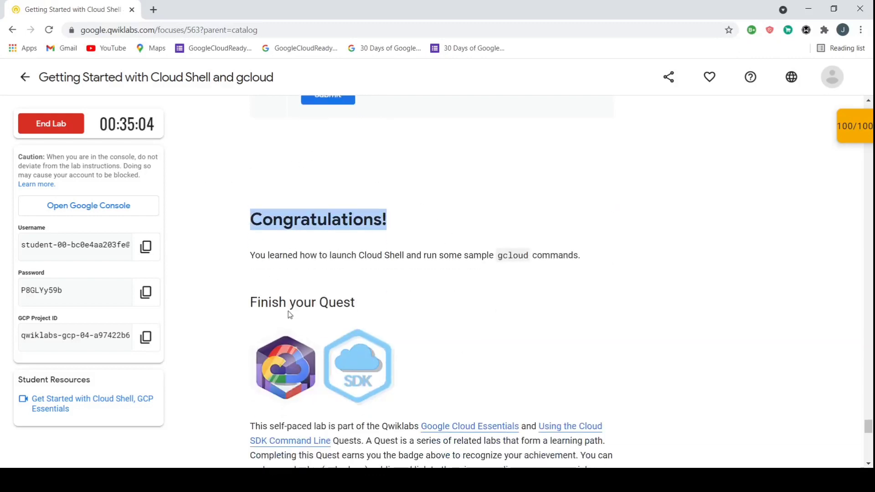
{"action": "left_click", "coordinate": [289, 362]}
{"action": "left_click", "coordinate": [429, 255]}
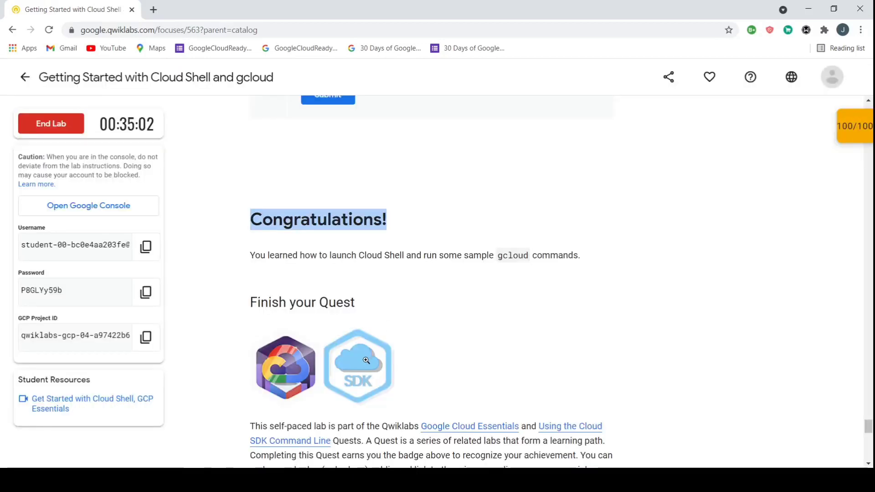
{"action": "left_click", "coordinate": [367, 361]}
{"action": "left_click", "coordinate": [413, 262]}
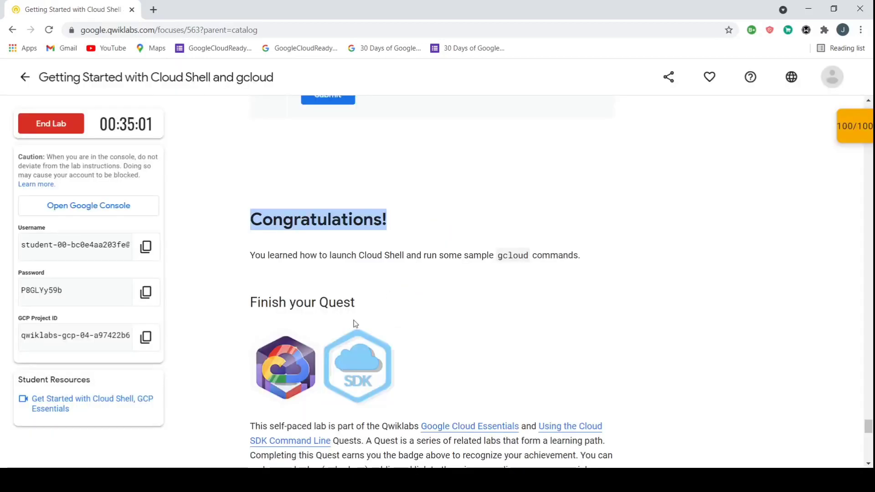
{"action": "left_click", "coordinate": [342, 251]}
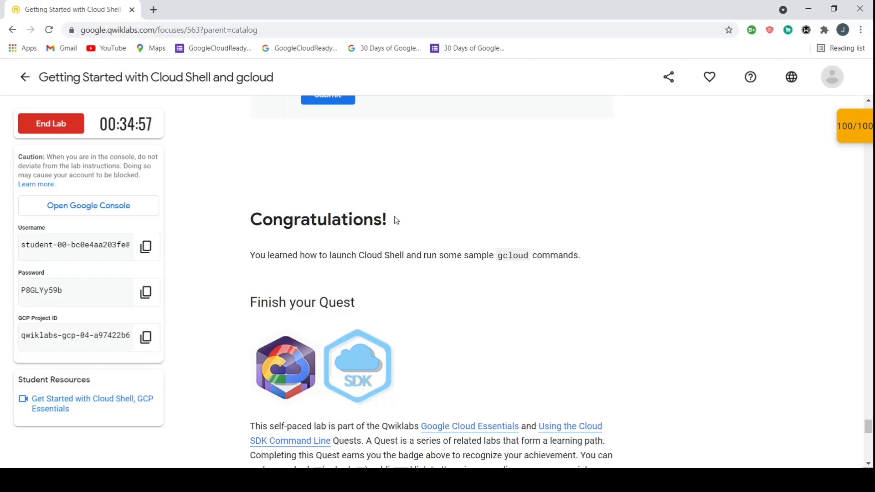
{"action": "left_click_drag", "start_coordinate": [396, 219], "coordinate": [251, 212]}
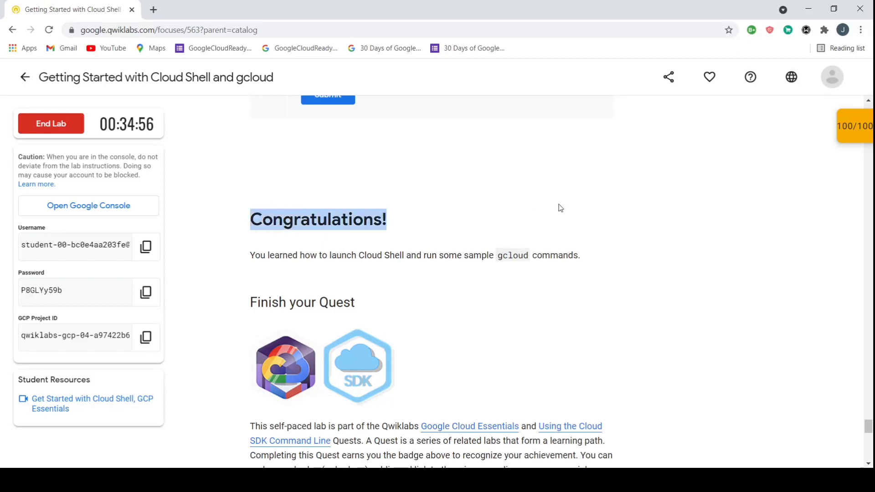
Check the lab's score, end the lab and confirm, and dismiss the satisfaction survey without submitting a rating.
{"action": "left_click", "coordinate": [865, 125]}
{"action": "left_click", "coordinate": [841, 131]}
{"action": "left_click", "coordinate": [52, 124]}
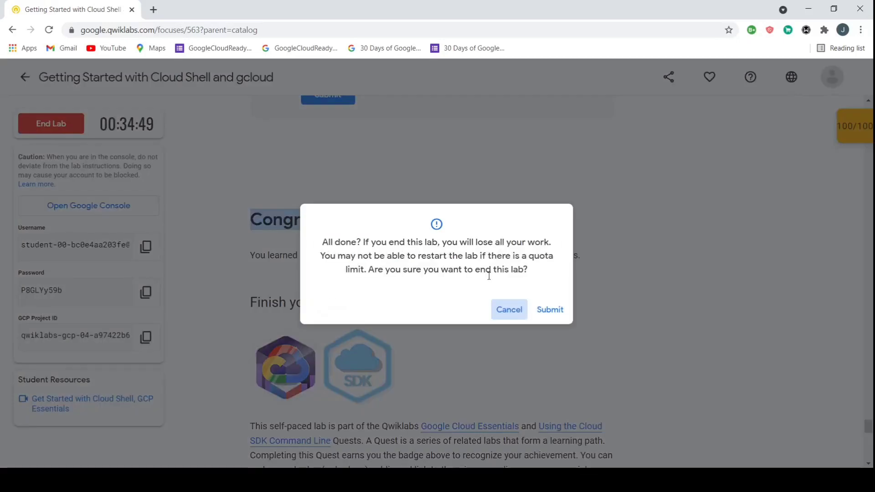
{"action": "left_click", "coordinate": [549, 312]}
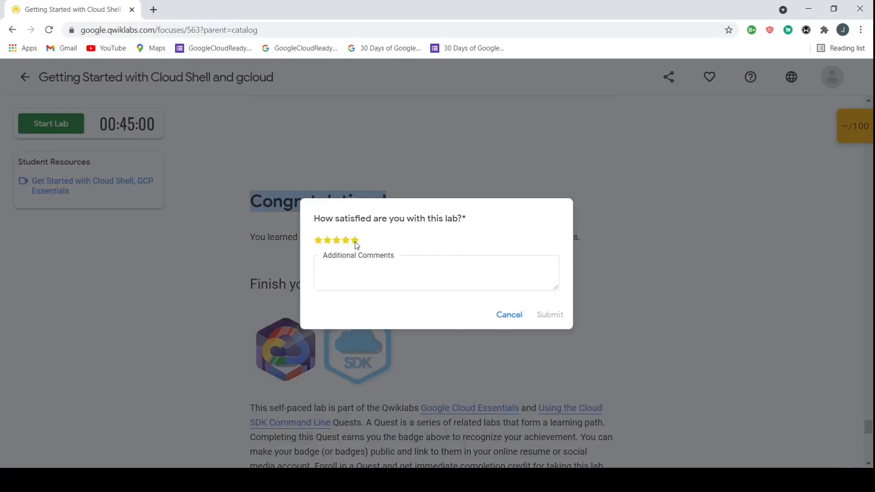
{"action": "left_click", "coordinate": [508, 314]}
Return to the Create and Manage Cloud Resources quest and check the completion mark on Getting Started with Cloud Shell and gcloud.
{"action": "left_click", "coordinate": [24, 77]}
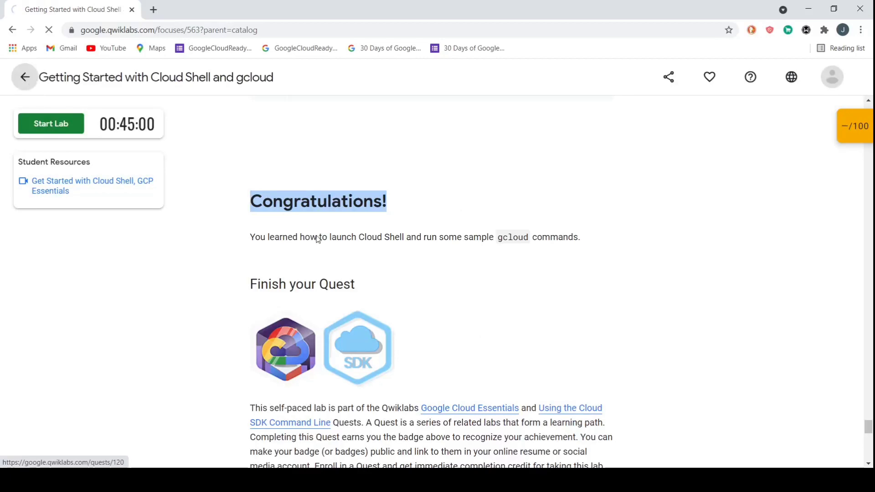
{"action": "scroll", "coordinate": [157, 165], "scroll_direction": "down", "scroll_amount": 15}
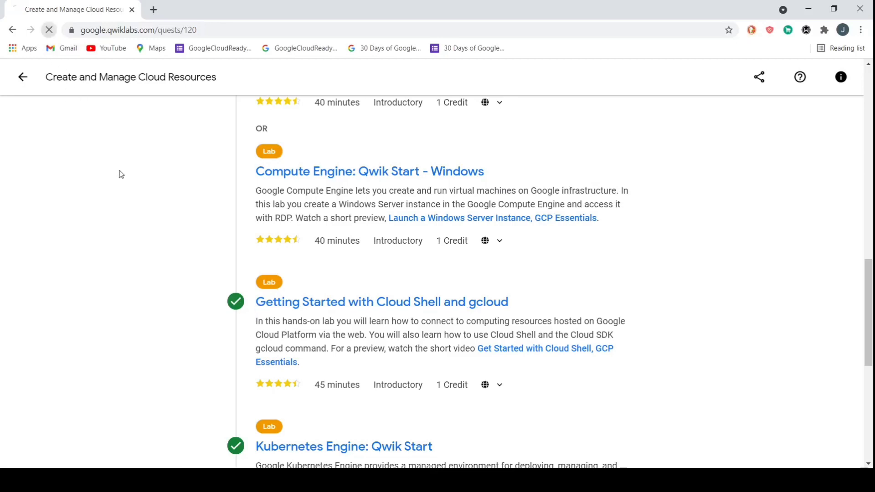
{"action": "scroll", "coordinate": [195, 238], "scroll_direction": "up", "scroll_amount": 2}
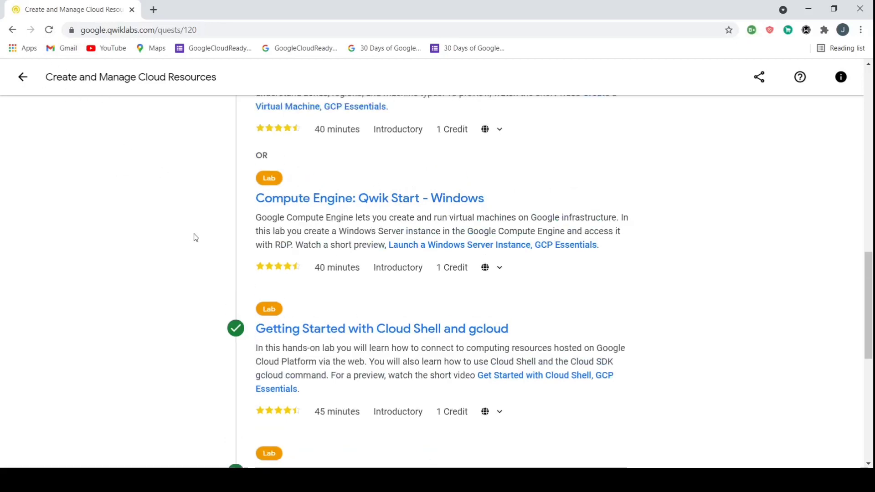
Open the Creating a Virtual Machine lab from the quest and launch it with 1 Credit.
{"action": "left_click", "coordinate": [341, 146]}
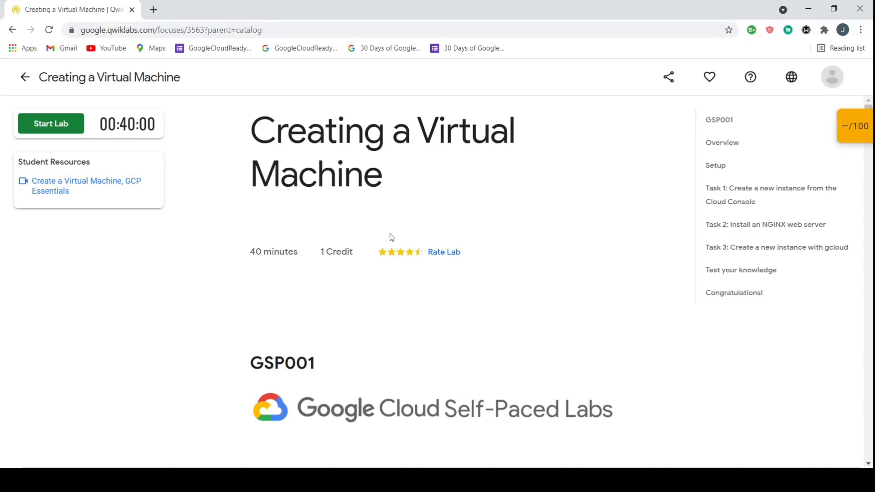
{"action": "left_click", "coordinate": [81, 129]}
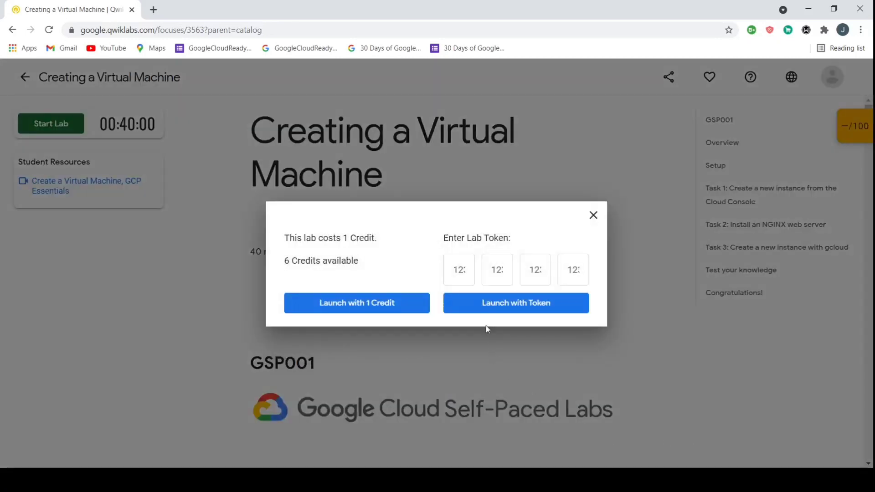
{"action": "left_click", "coordinate": [412, 305]}
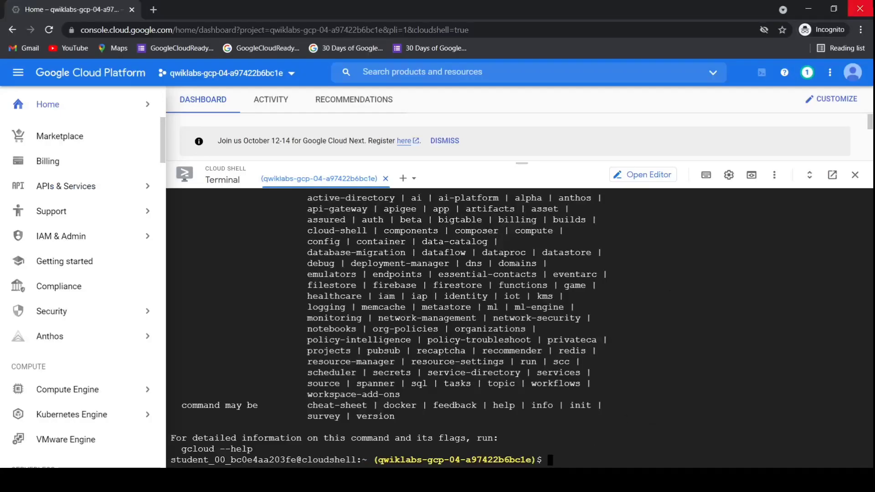
Close the previous lab's console window, then open the new lab's Google Console in an incognito window with the lab password copied.
{"action": "left_click", "coordinate": [861, 8]}
{"action": "left_click", "coordinate": [494, 94]}
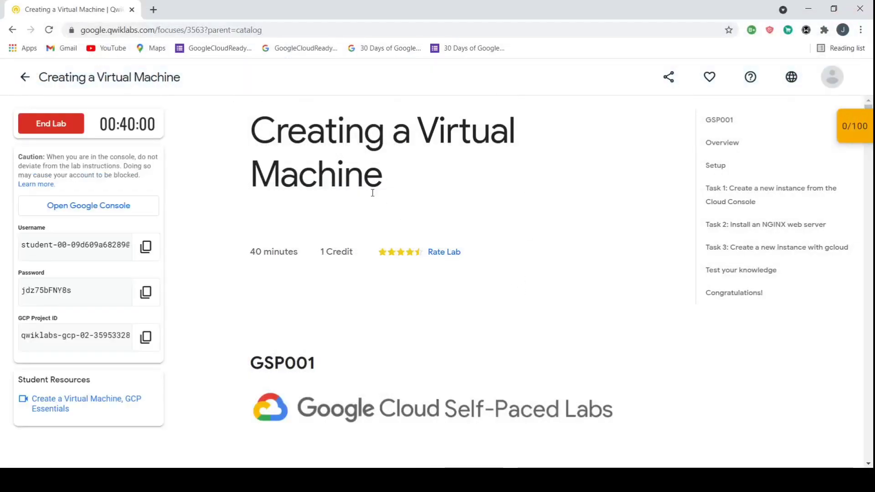
{"action": "right_click", "coordinate": [133, 218]}
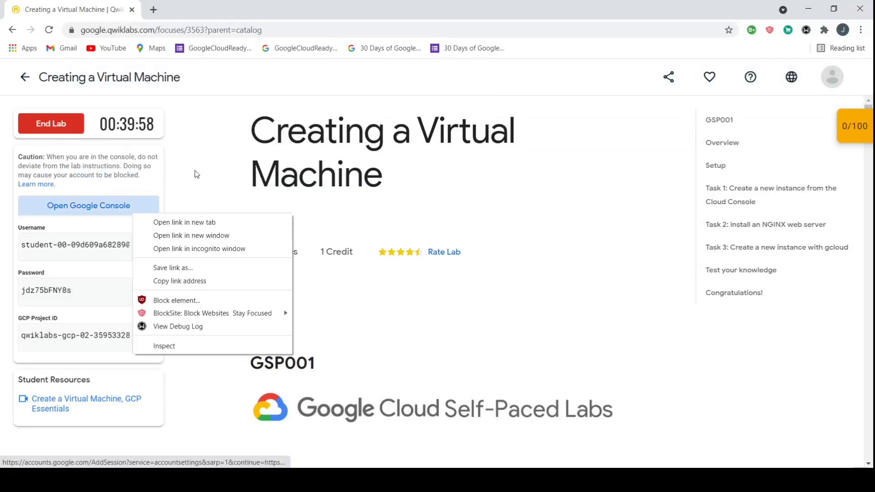
{"action": "left_click", "coordinate": [195, 173]}
{"action": "left_click", "coordinate": [146, 293]}
{"action": "right_click", "coordinate": [131, 203]}
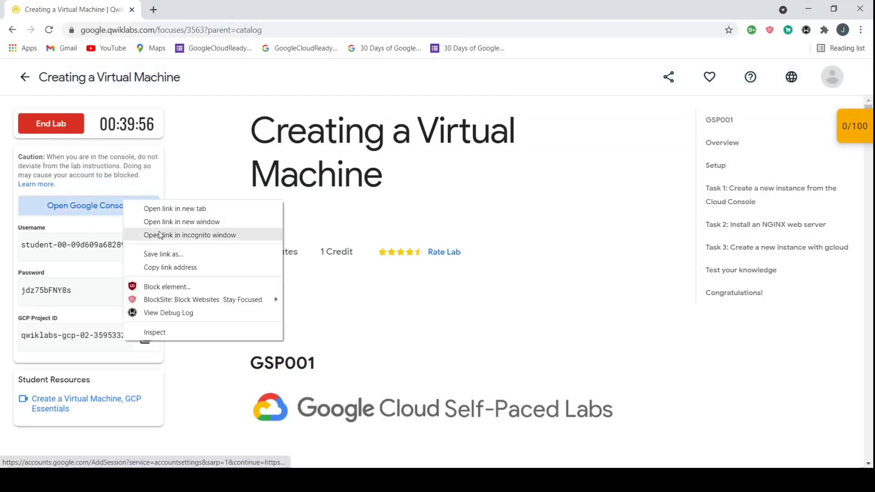
{"action": "left_click", "coordinate": [182, 232]}
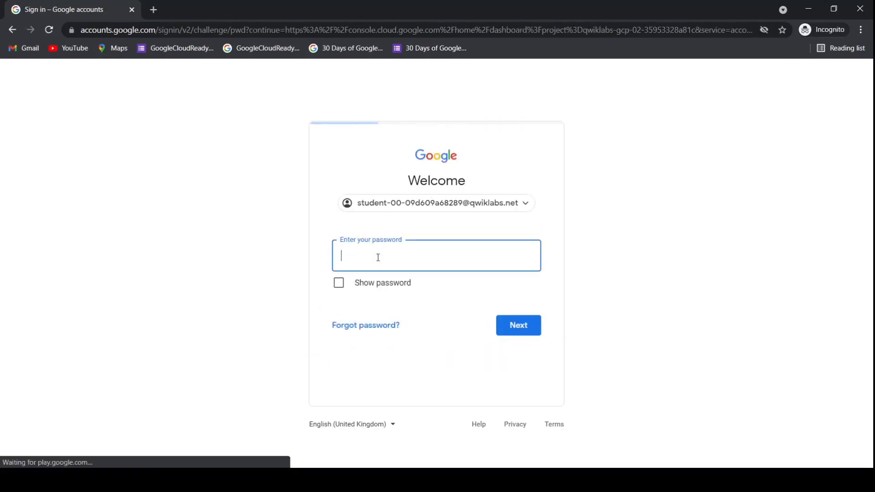
Sign in to the student account with the lab password and accept the new account terms.
{"action": "key", "text": "ctrl+v"}
{"action": "key", "text": "Return"}
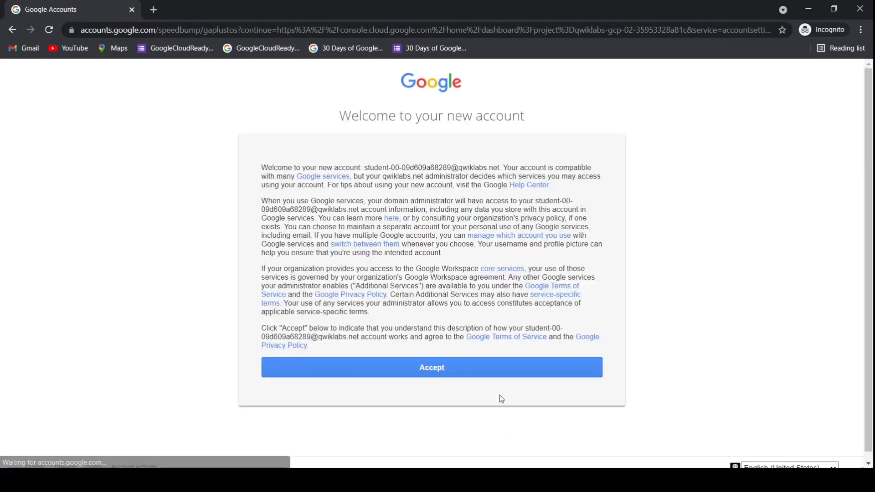
{"action": "triple_click", "coordinate": [540, 123]}
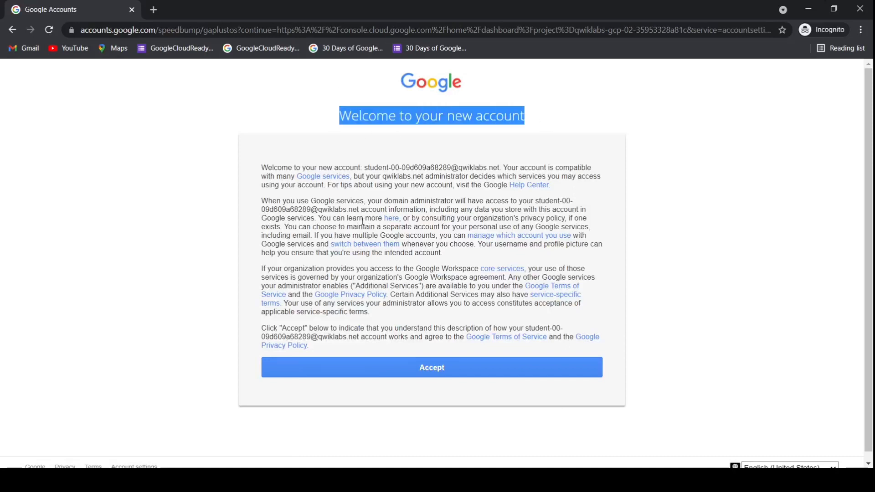
{"action": "left_click_drag", "start_coordinate": [418, 145], "coordinate": [419, 187]}
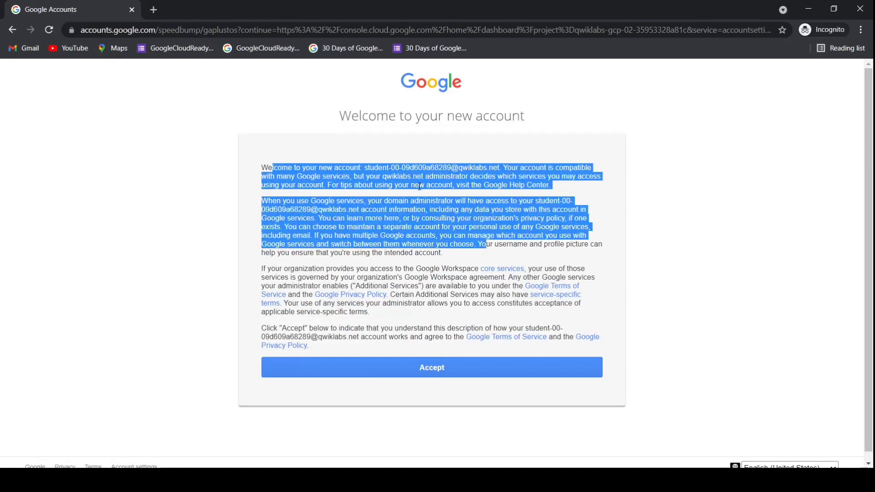
{"action": "left_click", "coordinate": [449, 379]}
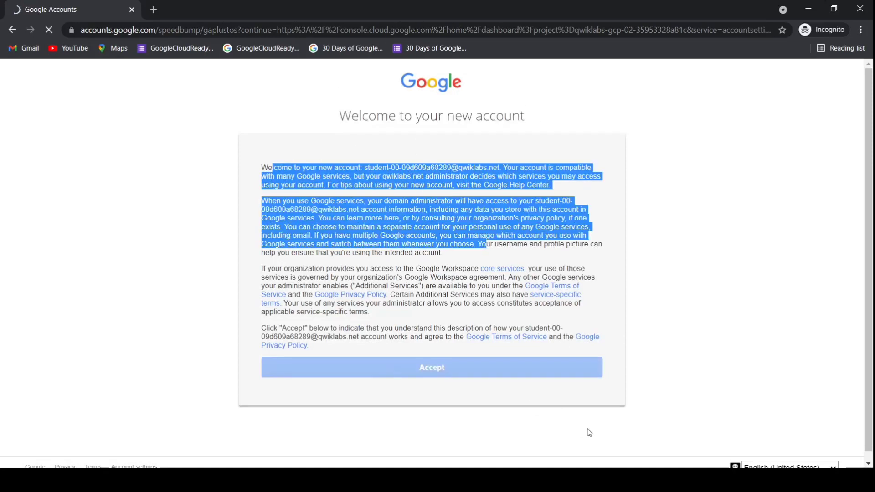
Copy the gcloud auth list command from the lab's Cloud Shell setup instructions and return to the console window.
{"action": "mouse_move", "coordinate": [711, 481]}
{"action": "left_click", "coordinate": [606, 454]}
{"action": "scroll", "coordinate": [480, 254], "scroll_direction": "down", "scroll_amount": 15}
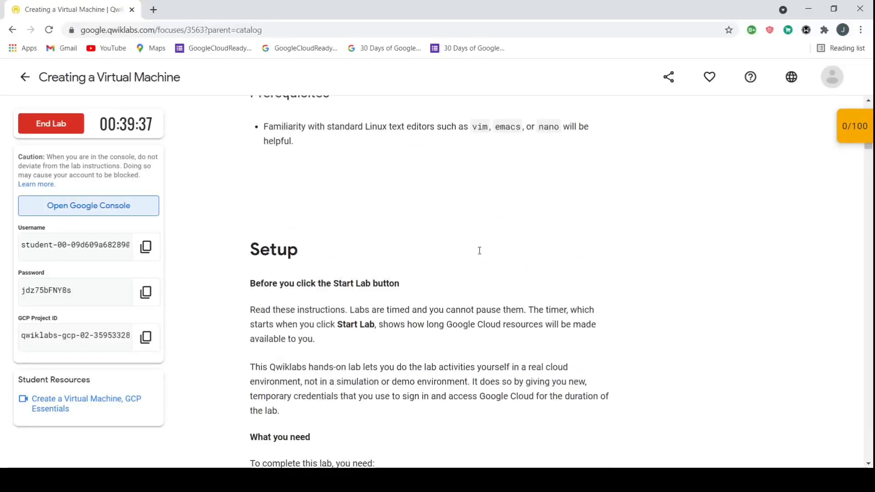
{"action": "scroll", "coordinate": [480, 252], "scroll_direction": "down", "scroll_amount": 20}
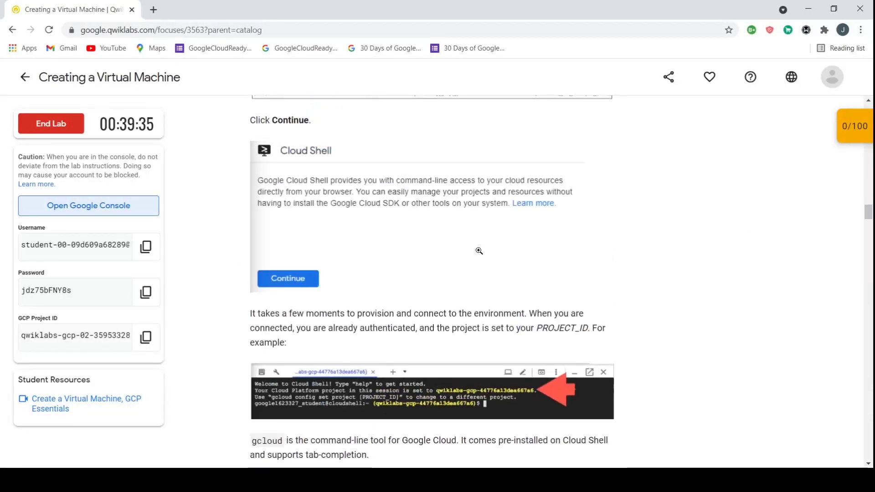
{"action": "scroll", "coordinate": [479, 251], "scroll_direction": "down", "scroll_amount": 3}
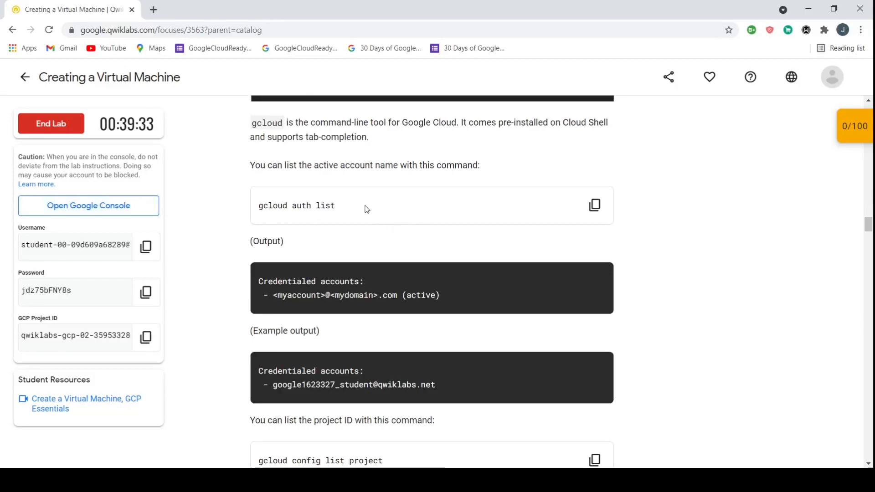
{"action": "left_click_drag", "start_coordinate": [364, 206], "coordinate": [254, 202]}
{"action": "left_click", "coordinate": [595, 204]}
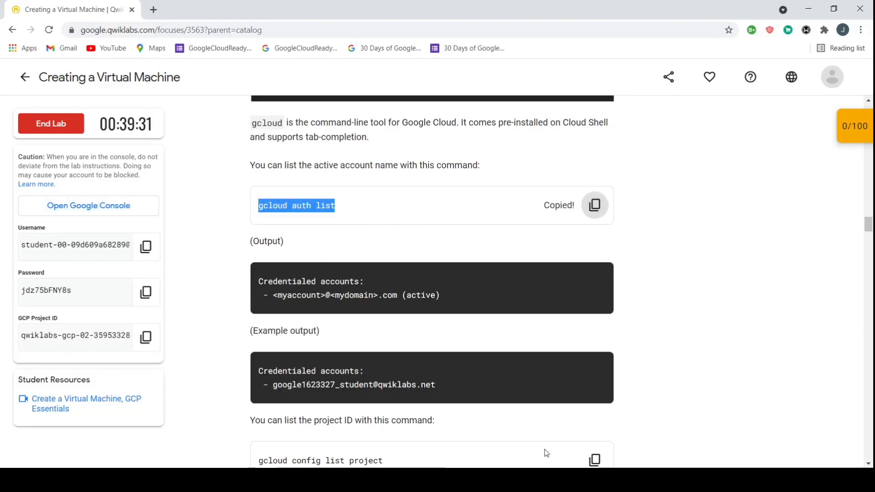
{"action": "mouse_move", "coordinate": [544, 465]}
{"action": "left_click", "coordinate": [593, 435]}
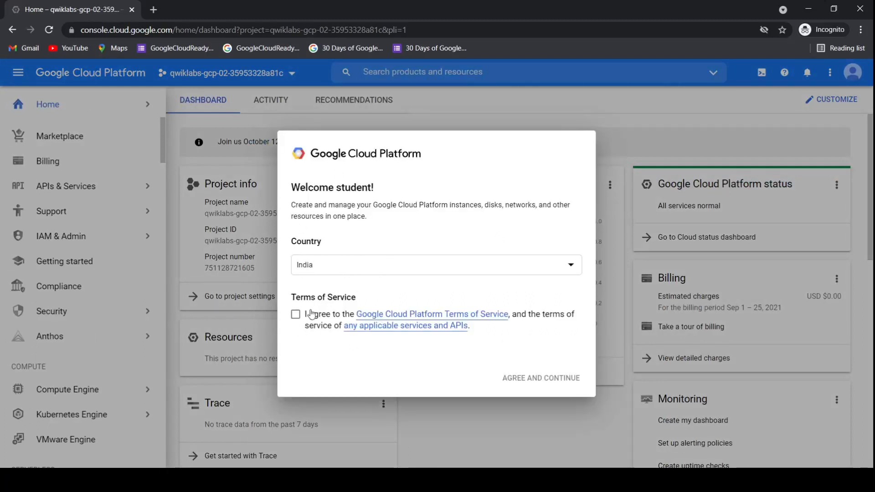
Agree to the Google Cloud Platform Terms of Service and activate Cloud Shell for the lab project.
{"action": "left_click", "coordinate": [295, 314]}
{"action": "left_click", "coordinate": [527, 376]}
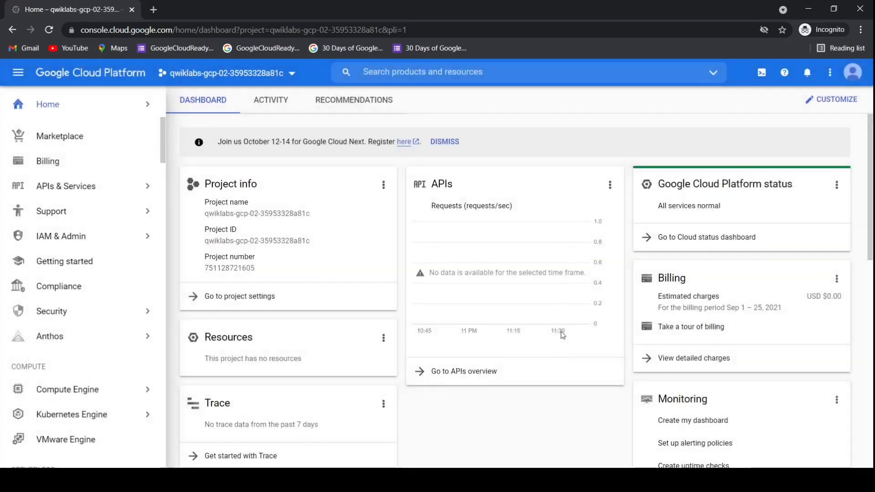
{"action": "left_click", "coordinate": [770, 73]}
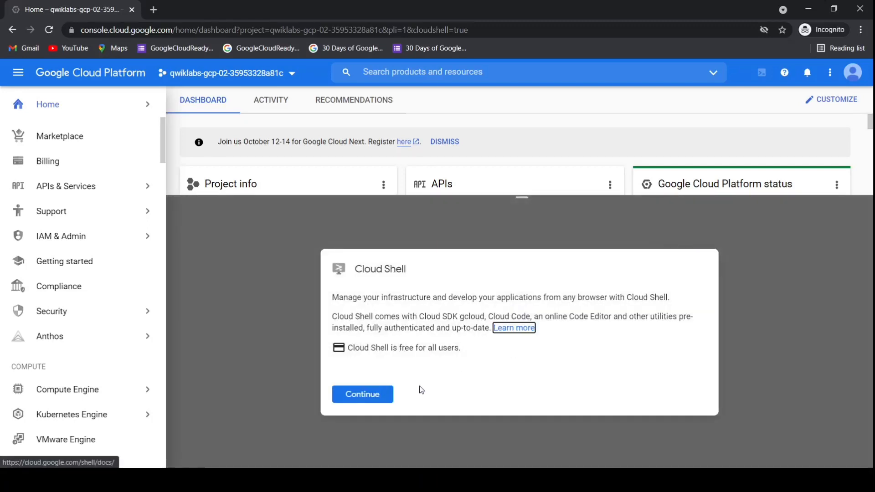
{"action": "left_click", "coordinate": [387, 395]}
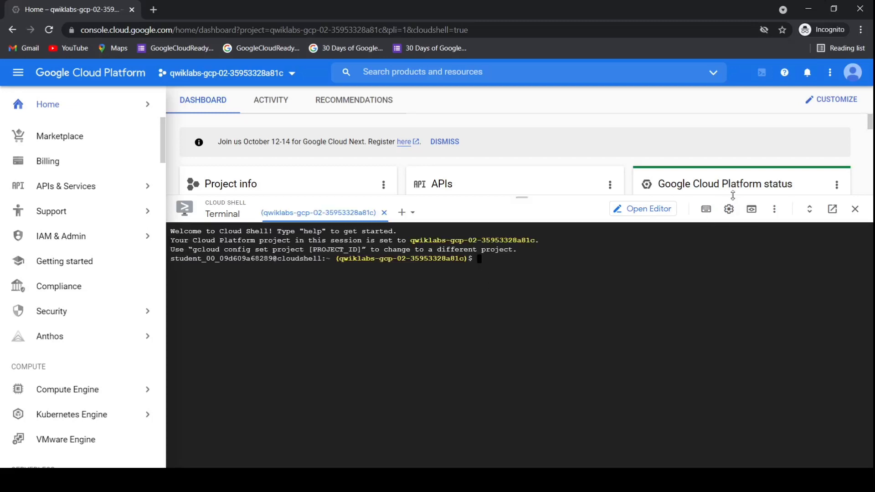
Set the Cloud Shell terminal text size to Large.
{"action": "left_click", "coordinate": [729, 209]}
{"action": "mouse_move", "coordinate": [639, 251]}
{"action": "mouse_move", "coordinate": [481, 273]}
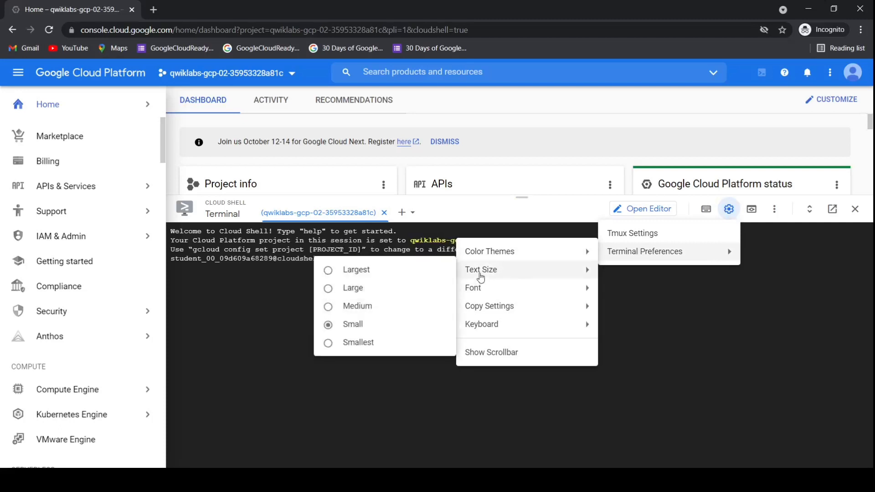
{"action": "left_click", "coordinate": [383, 289]}
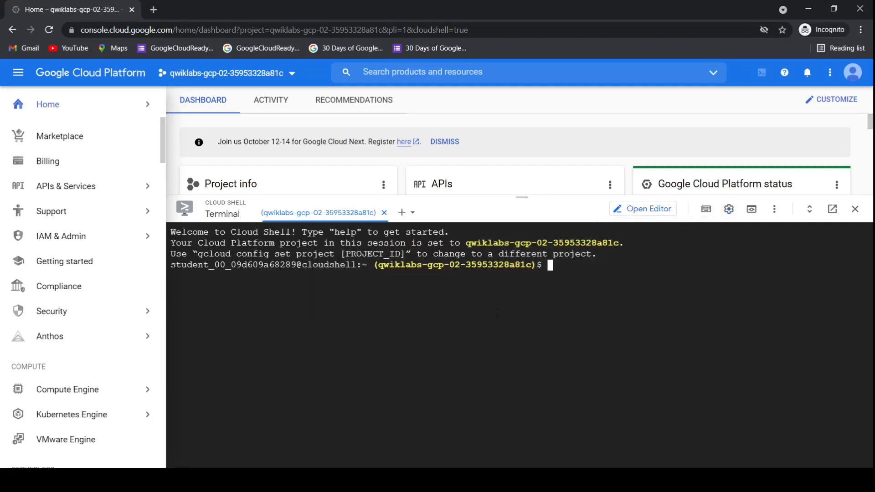
Run gcloud auth list in Cloud Shell to list the active account.
{"action": "key", "text": "ctrl+v"}
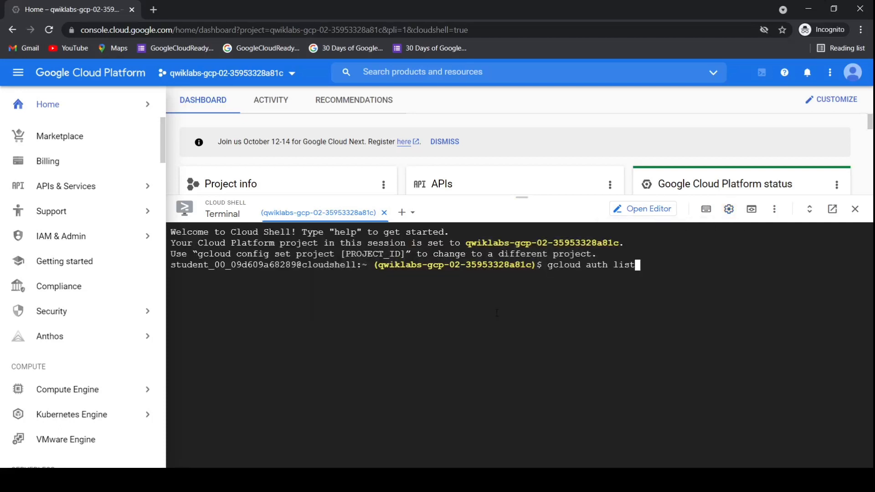
{"action": "key", "text": "Return"}
{"action": "left_click", "coordinate": [431, 382]}
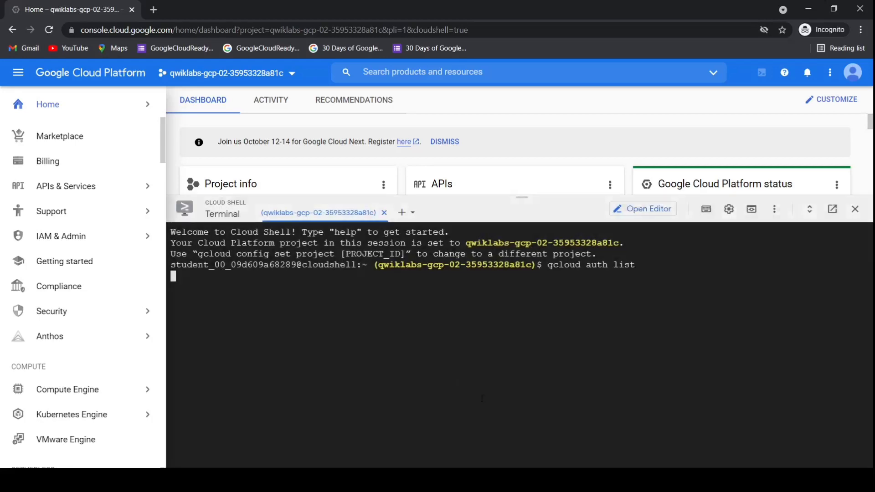
Copy the gcloud config list project command from the lab instructions and run it in Cloud Shell.
{"action": "key", "text": "alt+Tab"}
{"action": "scroll", "coordinate": [452, 292], "scroll_direction": "down", "scroll_amount": 5}
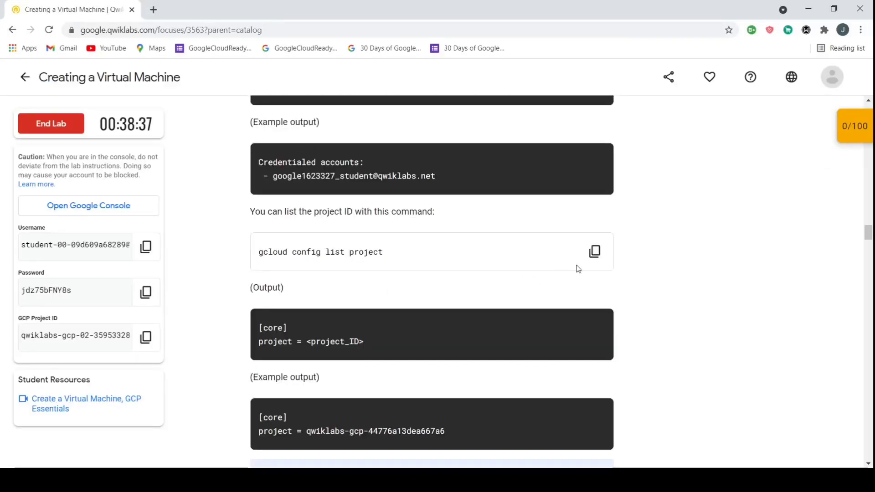
{"action": "left_click", "coordinate": [594, 252]}
{"action": "key", "text": "alt+Tab"}
{"action": "key", "text": "ctrl+v"}
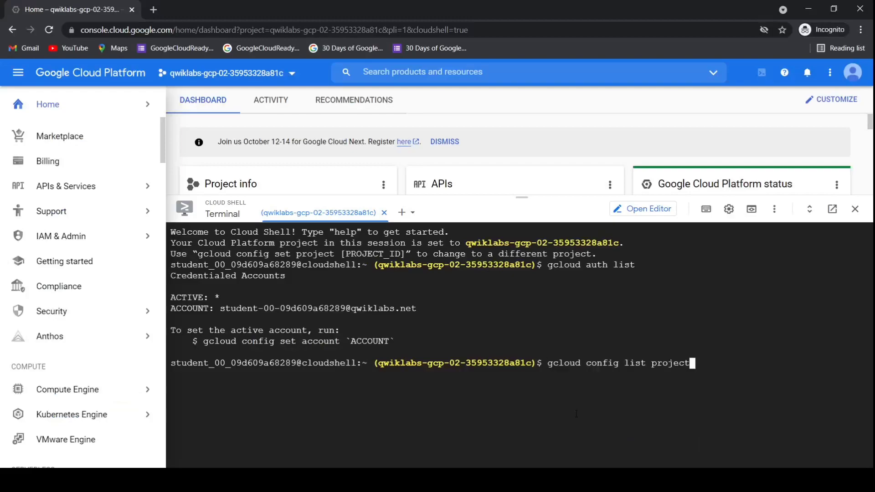
{"action": "key", "text": "Return"}
Follow the first instruction of Task 1 to open Compute Engine's VM instances page, and reduce the height of Cloud Shell.
{"action": "key", "text": "alt+Tab"}
{"action": "scroll", "coordinate": [456, 273], "scroll_direction": "down", "scroll_amount": 12}
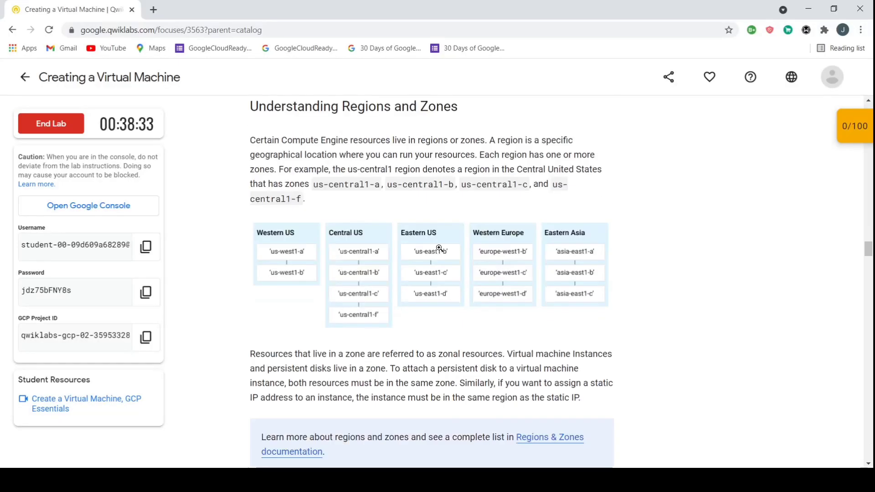
{"action": "scroll", "coordinate": [440, 250], "scroll_direction": "down", "scroll_amount": 5}
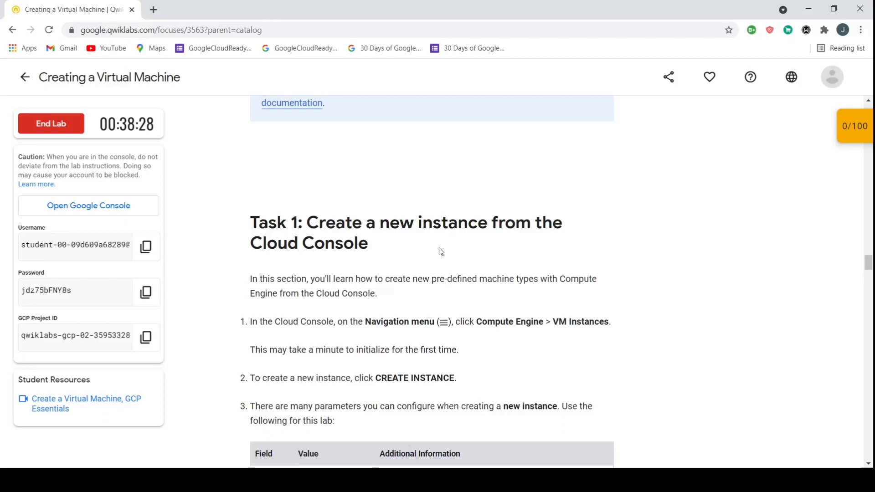
{"action": "scroll", "coordinate": [441, 252], "scroll_direction": "down", "scroll_amount": 2}
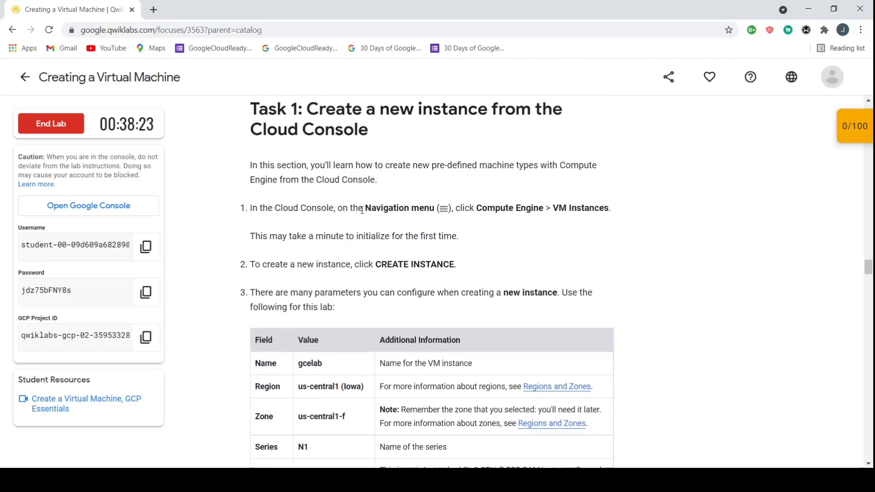
{"action": "left_click_drag", "start_coordinate": [391, 208], "coordinate": [581, 210]}
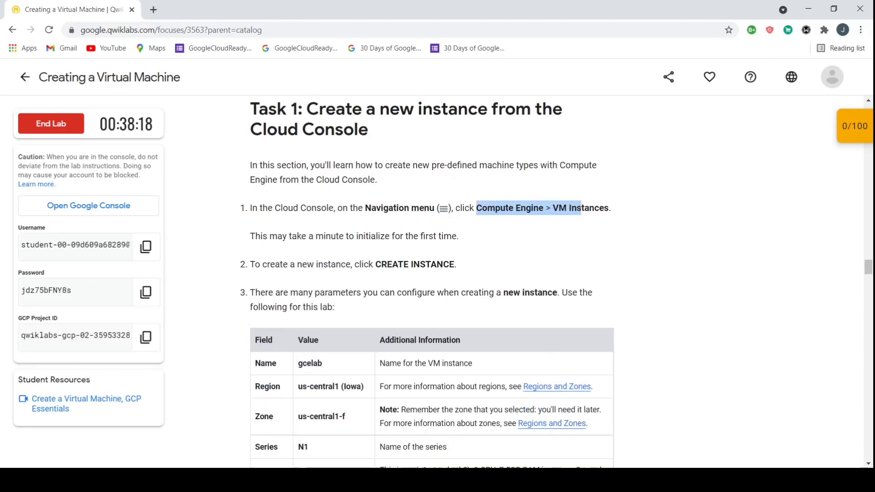
{"action": "left_click", "coordinate": [577, 436]}
{"action": "scroll", "coordinate": [128, 250], "scroll_direction": "down", "scroll_amount": 2}
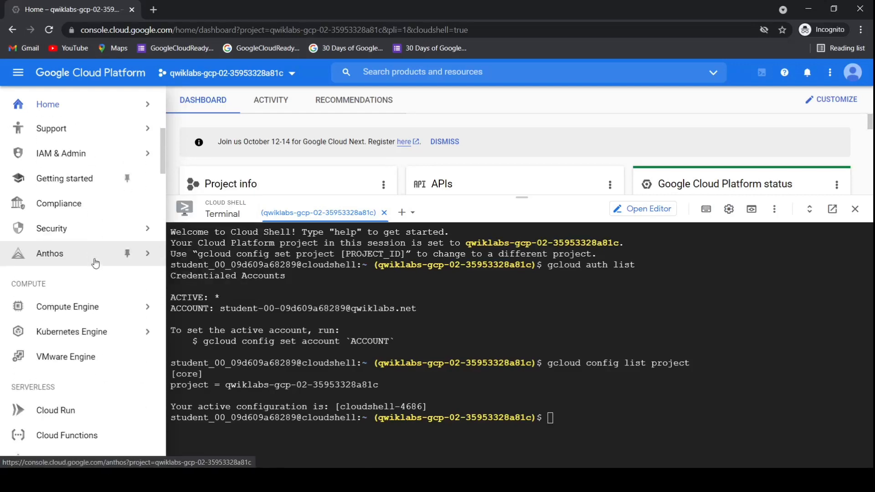
{"action": "mouse_move", "coordinate": [129, 302]}
{"action": "left_click", "coordinate": [232, 94]}
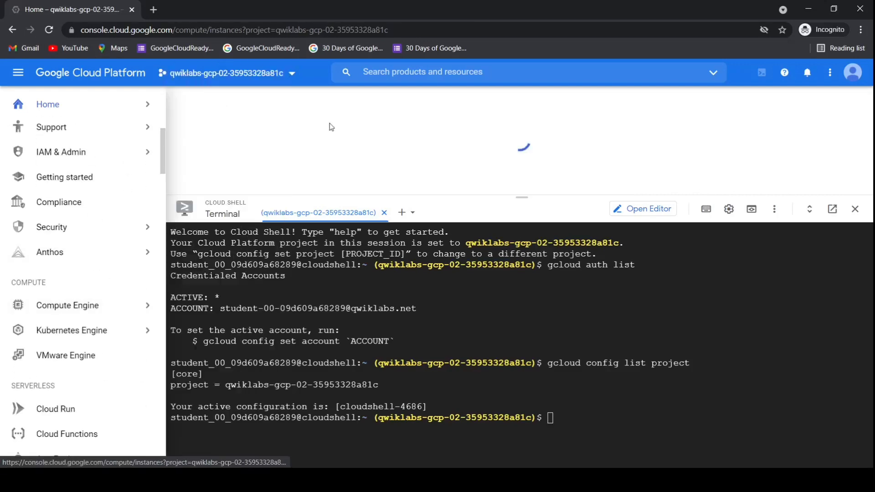
{"action": "left_click_drag", "start_coordinate": [522, 197], "coordinate": [523, 397]}
Look up the instance name gcelab in Task 1, start creating a VM instance with Cloud Shell collapsed, and return to the lab's parameter table.
{"action": "mouse_move", "coordinate": [551, 481]}
{"action": "left_click", "coordinate": [485, 428]}
{"action": "scroll", "coordinate": [553, 242], "scroll_direction": "down", "scroll_amount": 1}
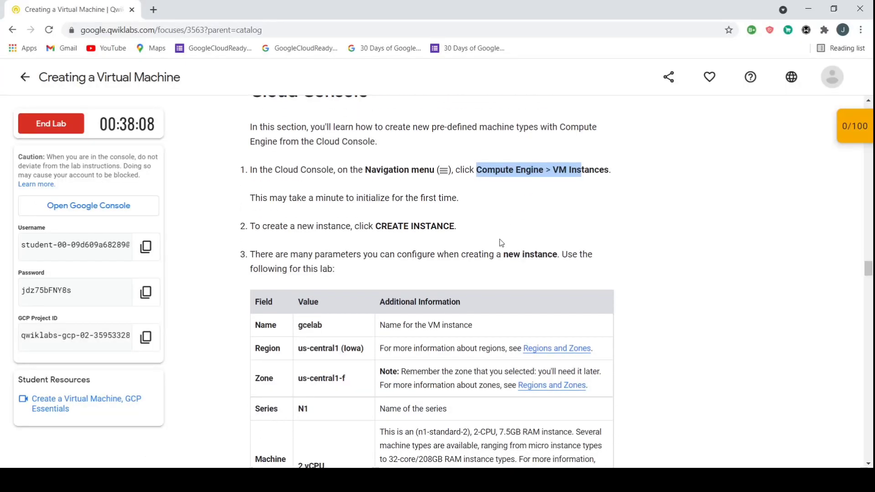
{"action": "left_click_drag", "start_coordinate": [457, 226], "coordinate": [387, 226]}
{"action": "scroll", "coordinate": [433, 280], "scroll_direction": "down", "scroll_amount": 2}
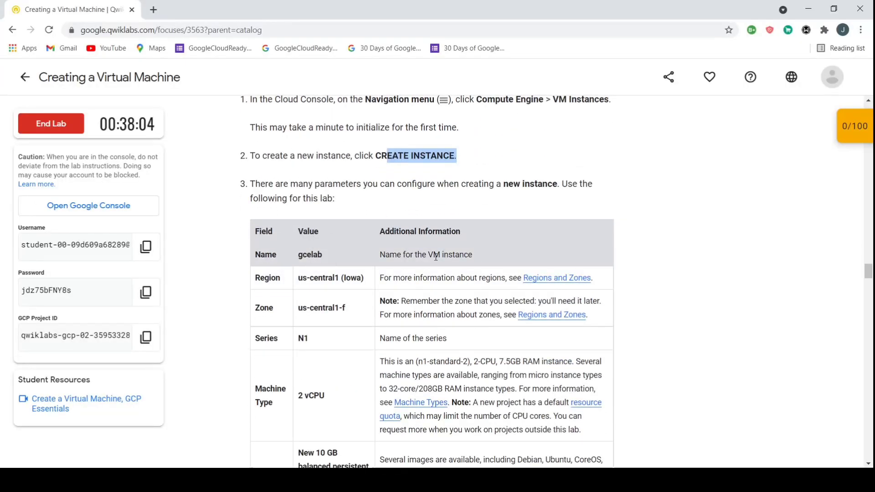
{"action": "left_click_drag", "start_coordinate": [350, 251], "coordinate": [293, 256]}
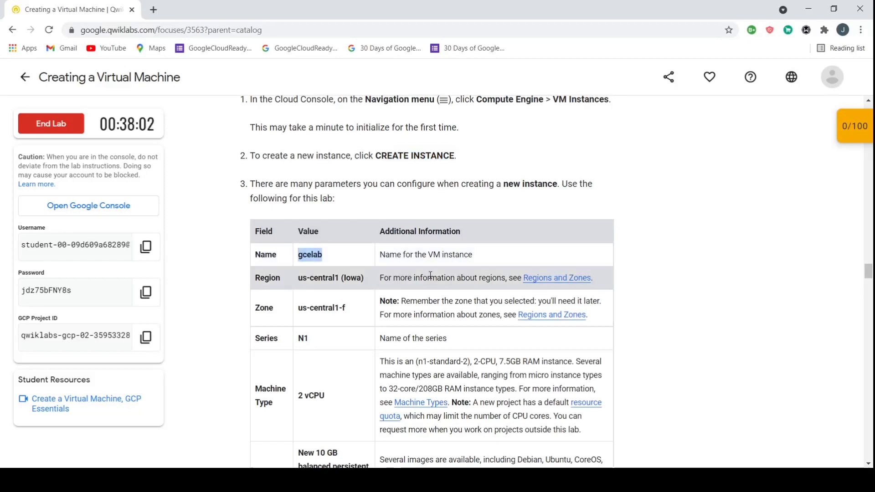
{"action": "key", "text": "alt+Tab"}
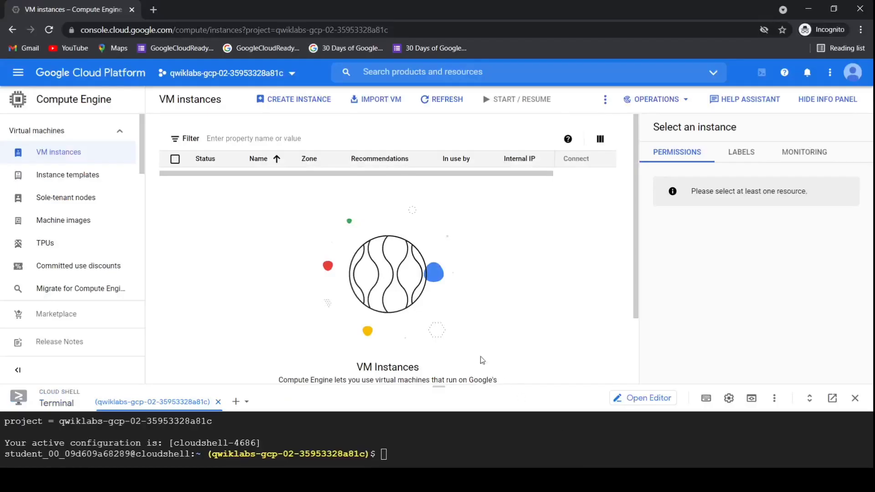
{"action": "left_click", "coordinate": [307, 112]}
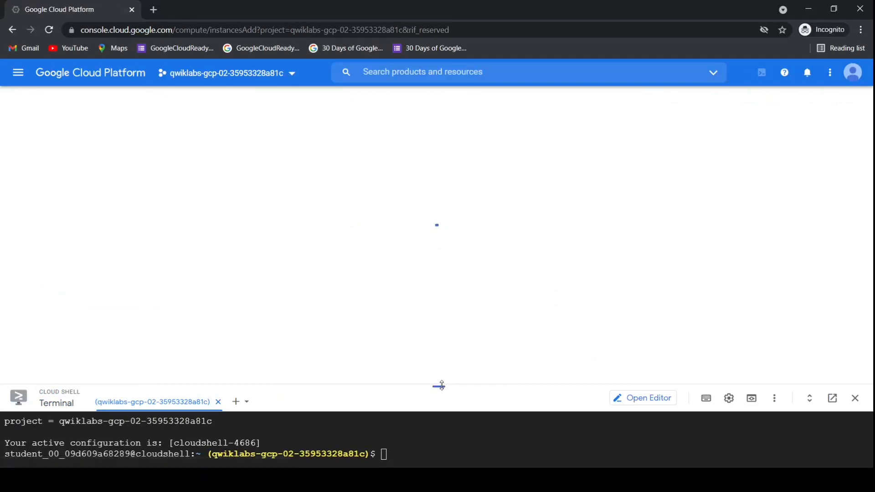
{"action": "left_click_drag", "start_coordinate": [438, 385], "coordinate": [438, 438]}
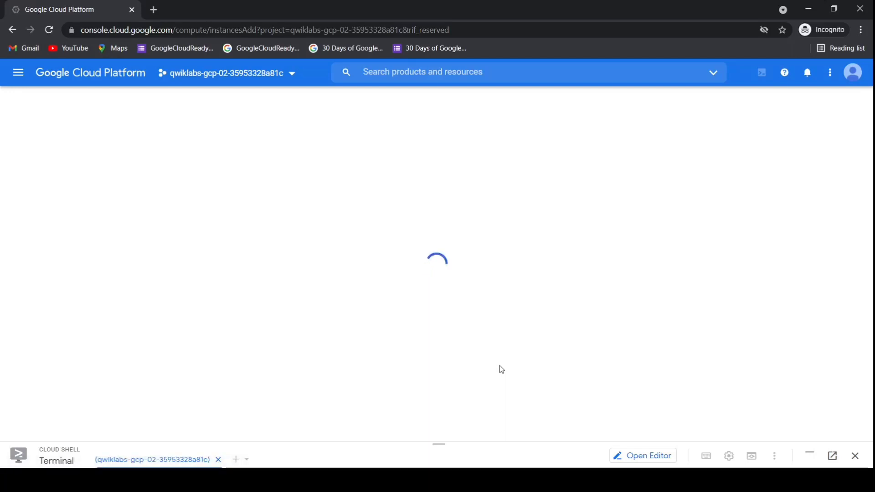
{"action": "left_click", "coordinate": [542, 479]}
{"action": "left_click", "coordinate": [542, 464]}
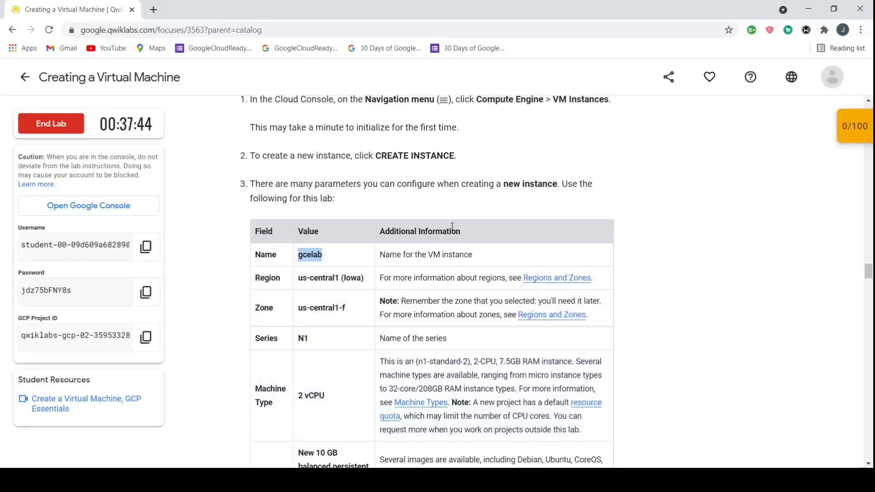
Review the remaining values in the lab's parameter table and name the new VM instance gcelab without leading spaces.
{"action": "scroll", "coordinate": [369, 152], "scroll_direction": "down", "scroll_amount": 4}
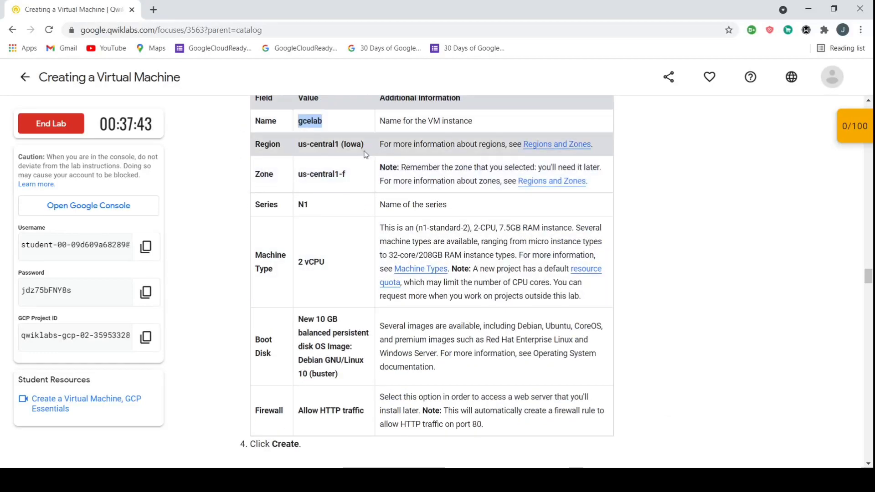
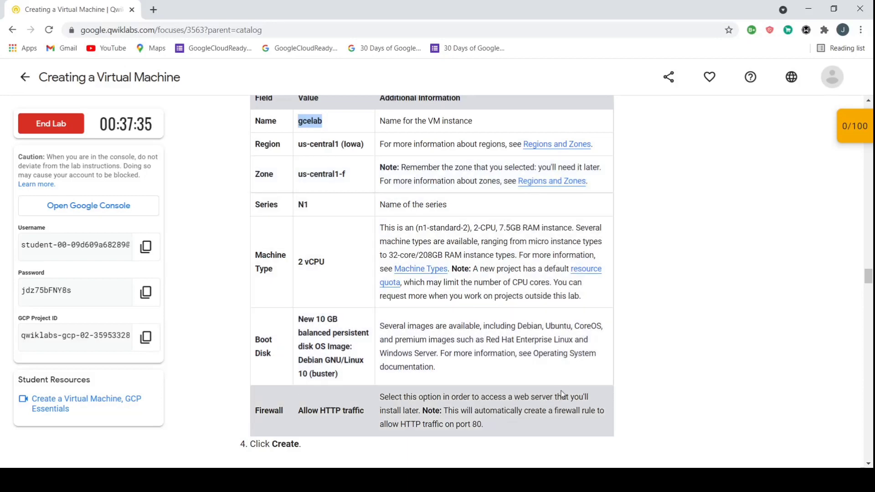
{"action": "mouse_move", "coordinate": [546, 476]}
{"action": "left_click", "coordinate": [608, 426]}
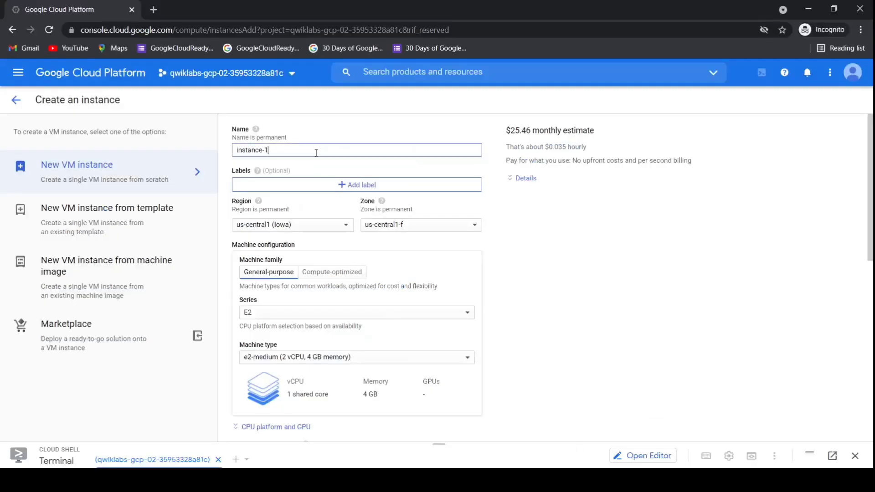
{"action": "key", "text": "ctrl+a"}
{"action": "type", "text": "gcelab"}
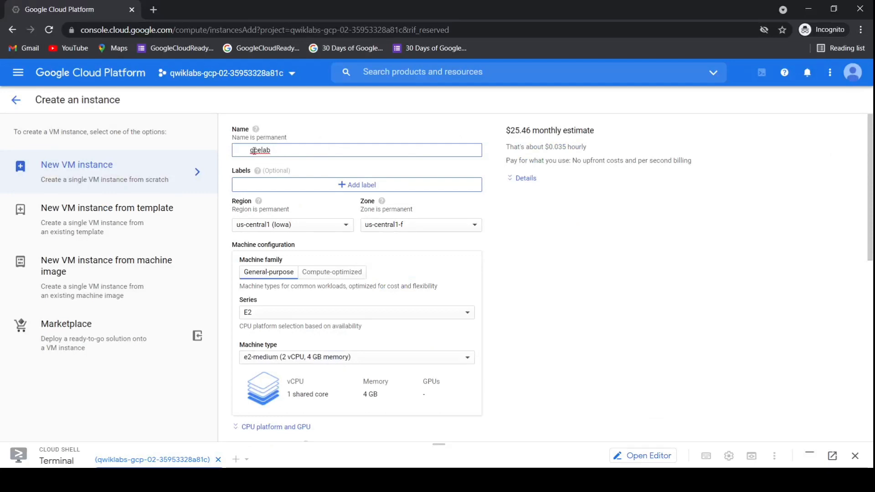
{"action": "key", "text": "BackSpace"}
{"action": "key", "text": "BackSpace"}
{"action": "key", "text": "BackSpace"}
{"action": "key", "text": "BackSpace"}
{"action": "key", "text": "BackSpace"}
{"action": "key", "text": "BackSpace"}
{"action": "key", "text": "BackSpace"}
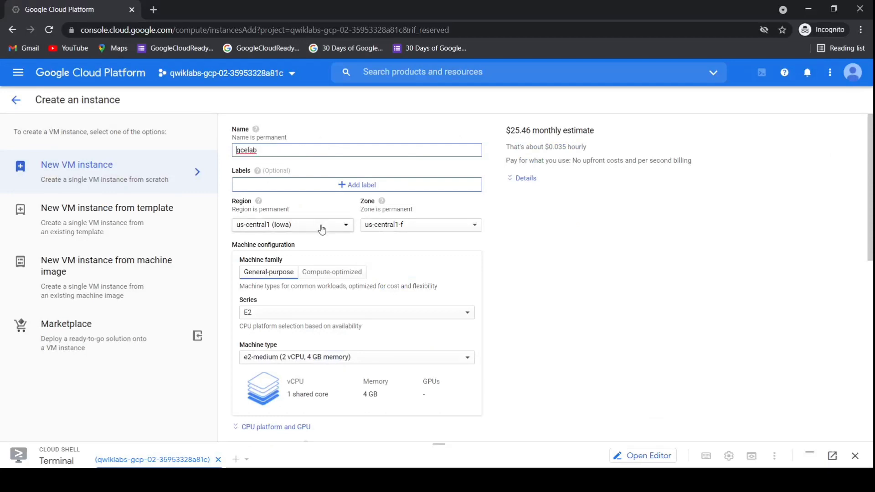
Set the machine series to N1 and the machine type to n1-standard-2 with 2 vCPU and 7.5 GB memory.
{"action": "left_click", "coordinate": [458, 313]}
{"action": "left_click", "coordinate": [329, 287]}
{"action": "scroll", "coordinate": [547, 321], "scroll_direction": "down", "scroll_amount": 2}
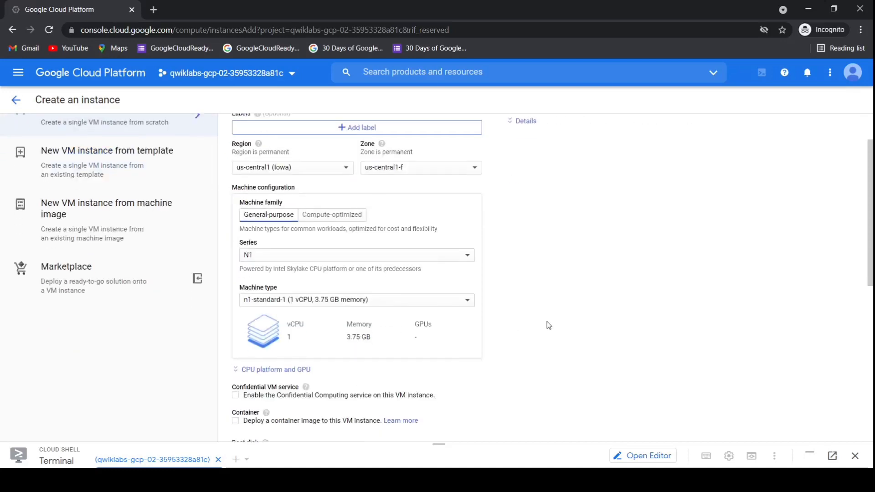
{"action": "left_click", "coordinate": [429, 298]}
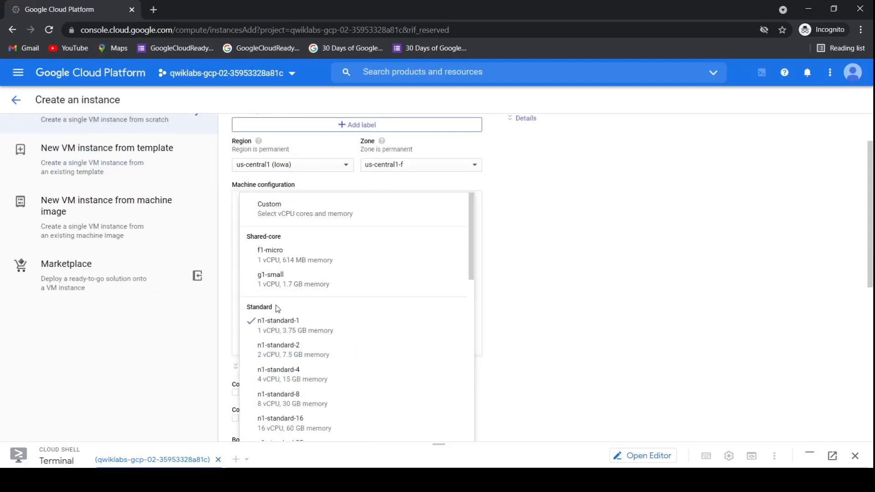
{"action": "left_click", "coordinate": [290, 360]}
Compare the instance's machine type and boot disk settings with the values in the lab's parameter table.
{"action": "key", "text": "alt+Tab"}
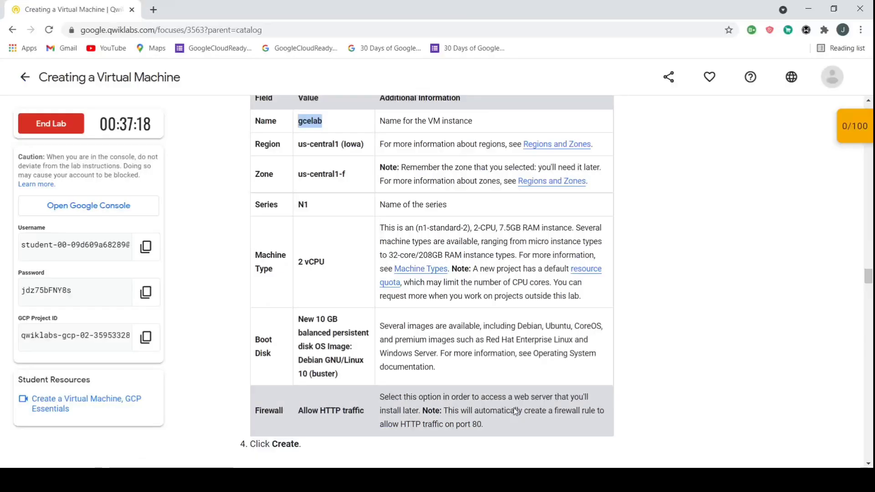
{"action": "scroll", "coordinate": [461, 247], "scroll_direction": "down", "scroll_amount": 1}
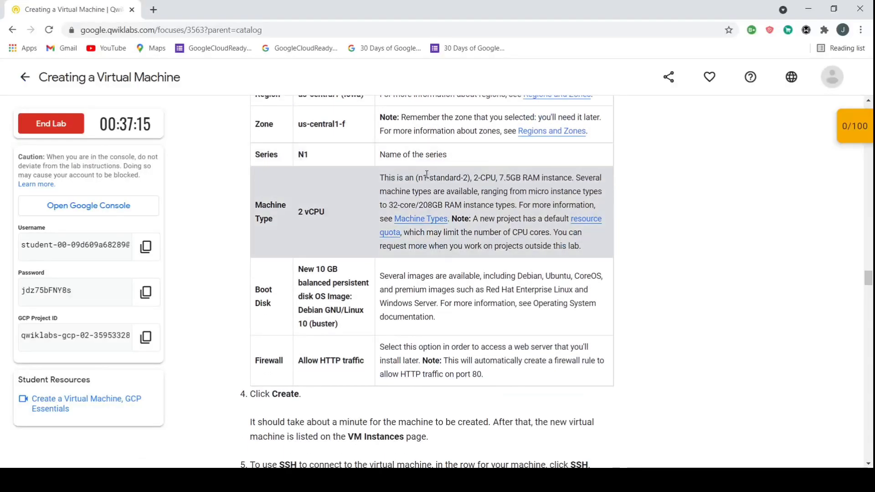
{"action": "left_click", "coordinate": [611, 435]}
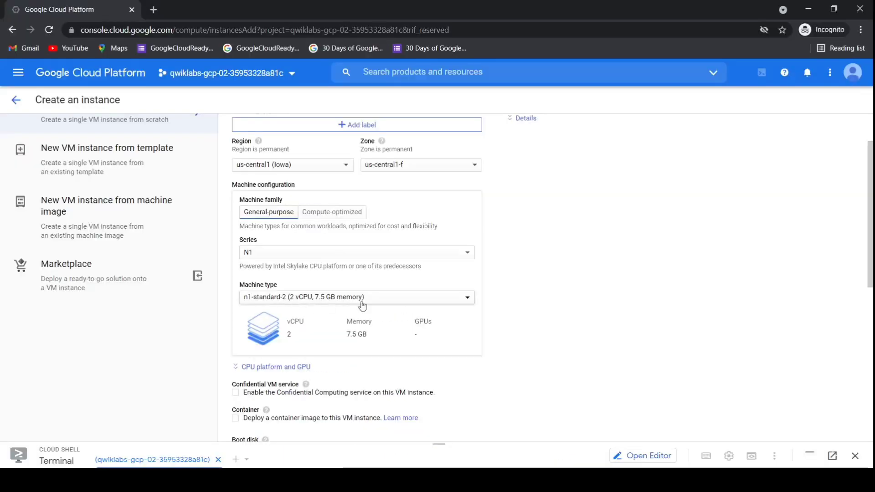
{"action": "left_click", "coordinate": [483, 424]}
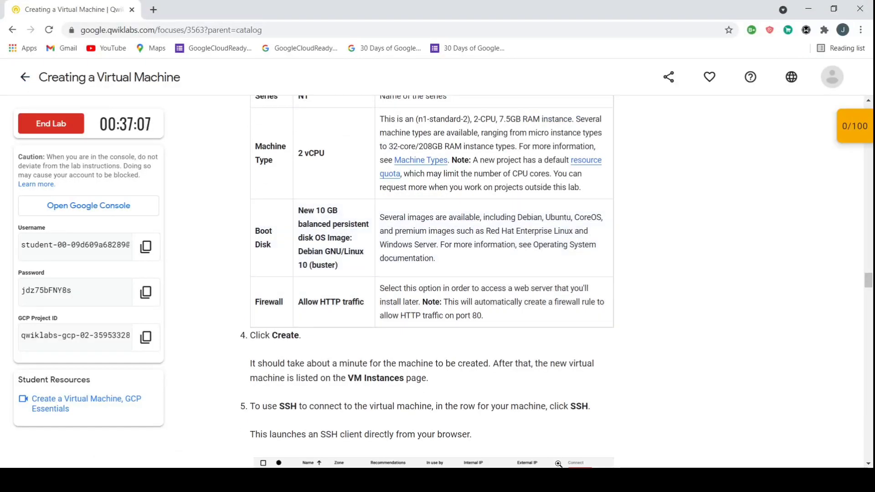
{"action": "left_click", "coordinate": [575, 454]}
{"action": "scroll", "coordinate": [427, 378], "scroll_direction": "down", "scroll_amount": 3}
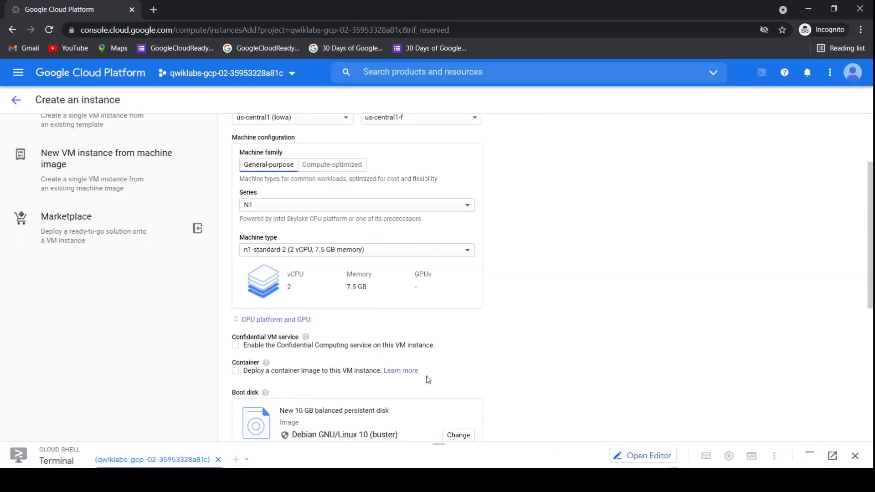
{"action": "left_click_drag", "start_coordinate": [305, 321], "coordinate": [401, 348]}
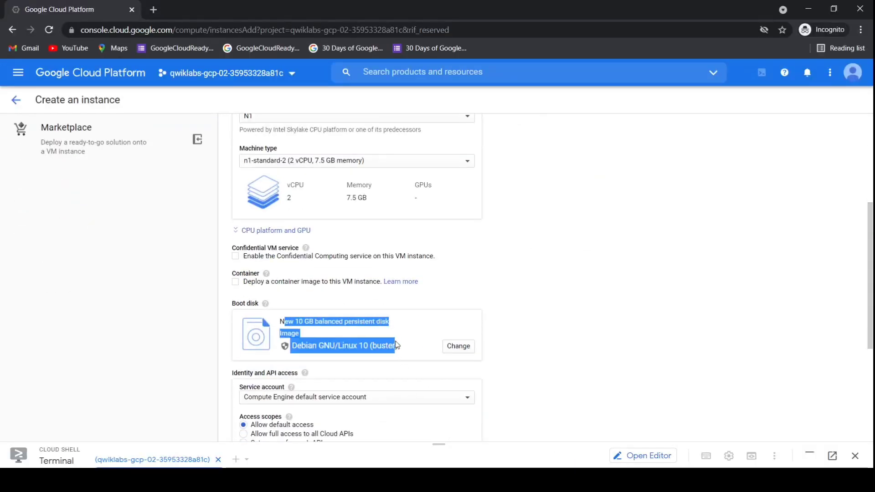
{"action": "key", "text": "alt+Tab"}
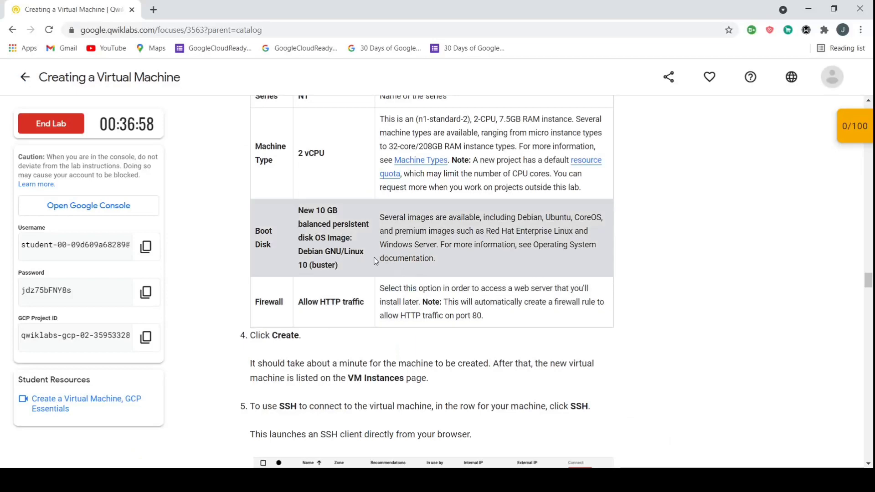
{"action": "left_click_drag", "start_coordinate": [365, 275], "coordinate": [278, 198]}
Allow HTTP traffic in the instance's firewall settings as the lab requires, and create the instance.
{"action": "left_click_drag", "start_coordinate": [335, 301], "coordinate": [355, 303]}
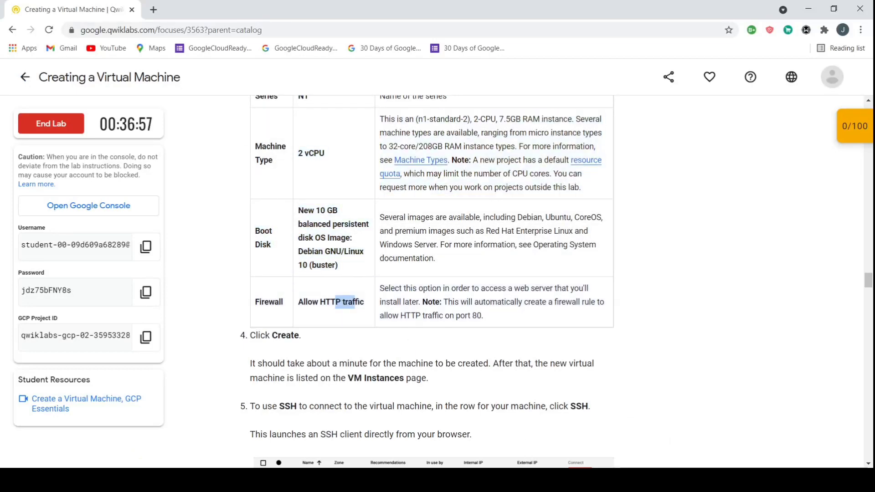
{"action": "key", "text": "alt+Tab"}
{"action": "scroll", "coordinate": [440, 347], "scroll_direction": "down", "scroll_amount": 3}
{"action": "left_click", "coordinate": [270, 390]}
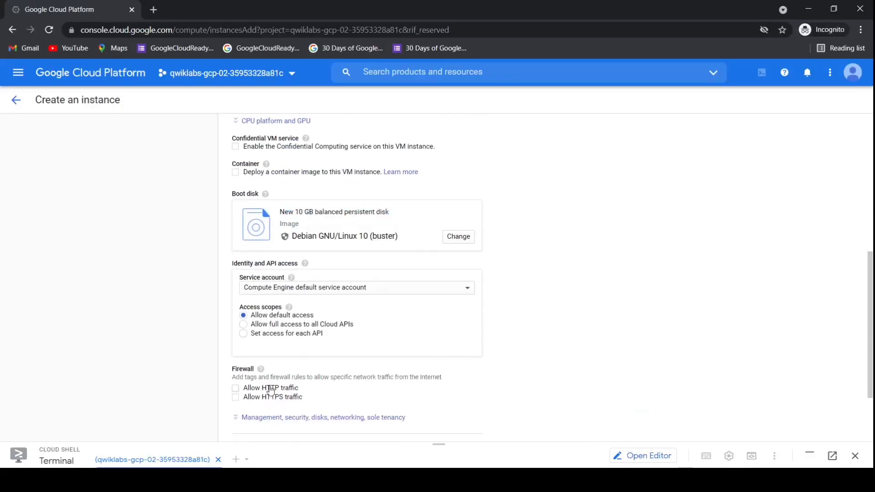
{"action": "left_click", "coordinate": [271, 390]}
{"action": "scroll", "coordinate": [444, 361], "scroll_direction": "down", "scroll_amount": 2}
{"action": "left_click", "coordinate": [250, 375]}
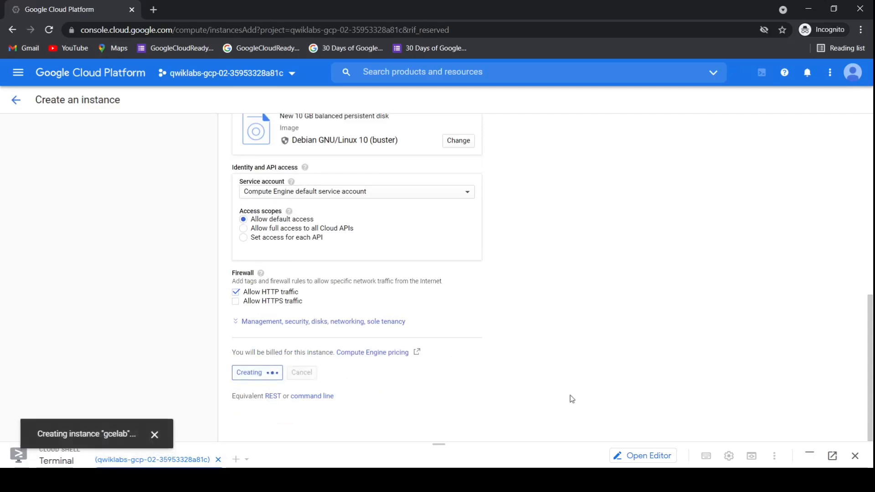
Read the lab's instructions for connecting to the virtual machine through SSH and the beginning of Task 2.
{"action": "left_click", "coordinate": [520, 434]}
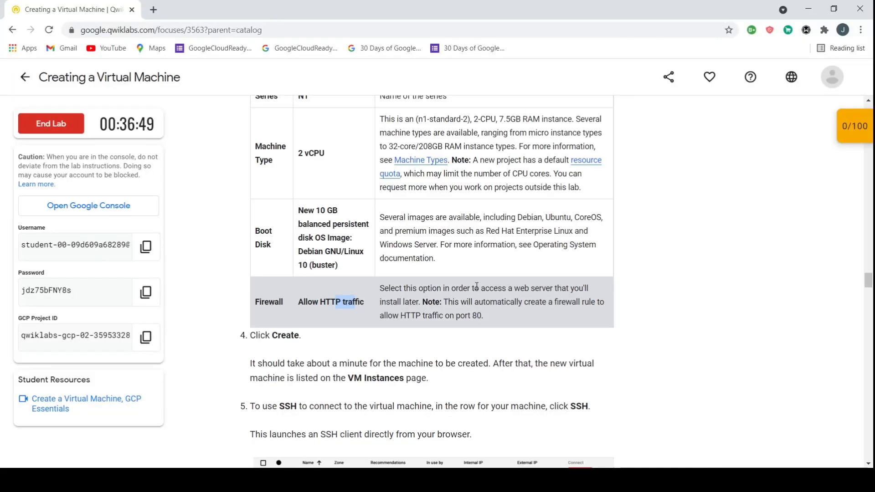
{"action": "scroll", "coordinate": [476, 286], "scroll_direction": "down", "scroll_amount": 2}
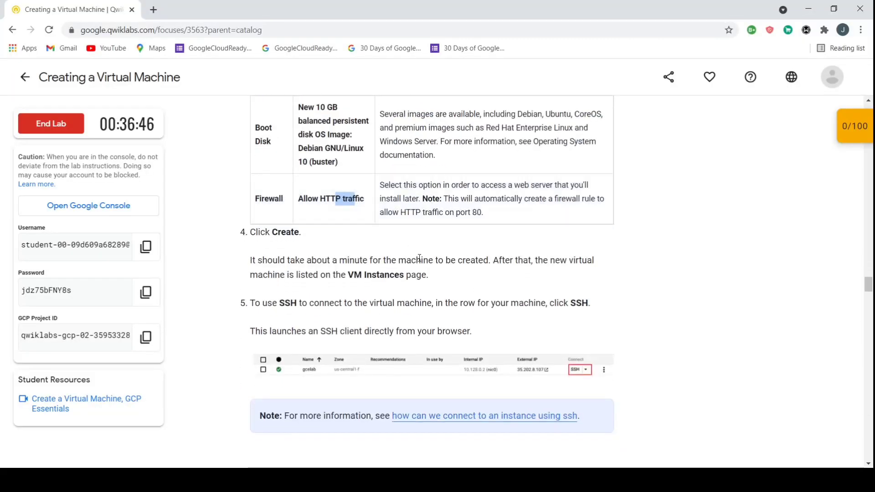
{"action": "left_click_drag", "start_coordinate": [274, 301], "coordinate": [512, 327]}
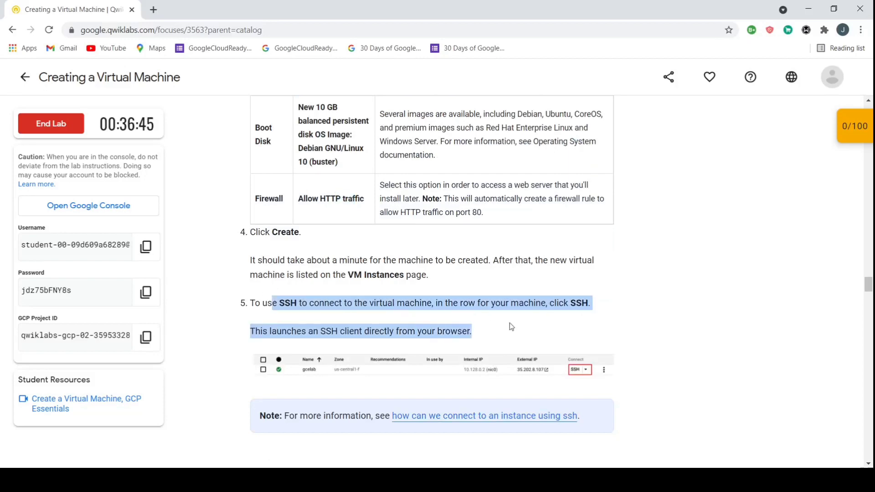
{"action": "left_click", "coordinate": [573, 327]}
{"action": "left_click_drag", "start_coordinate": [550, 304], "coordinate": [589, 303]}
{"action": "scroll", "coordinate": [588, 304], "scroll_direction": "down", "scroll_amount": 3}
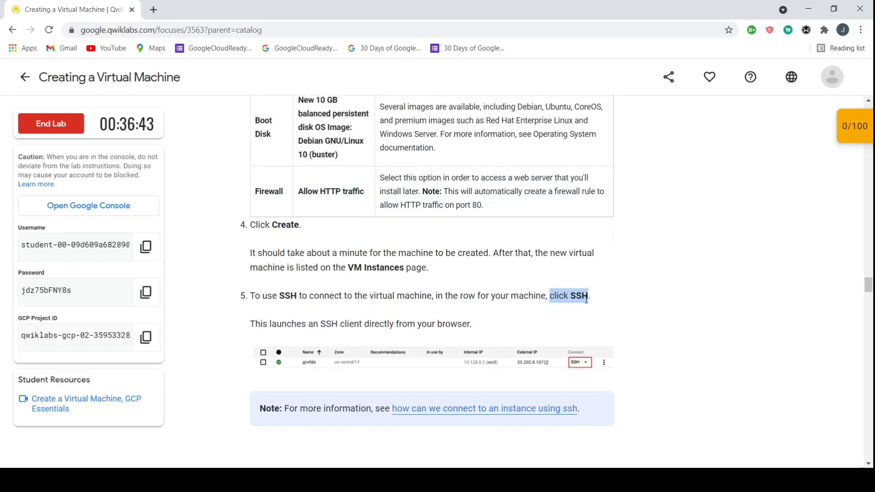
{"action": "scroll", "coordinate": [587, 303], "scroll_direction": "down", "scroll_amount": 5}
{"action": "left_click_drag", "start_coordinate": [356, 197], "coordinate": [480, 252]}
Examine the lab's checkpoints and their scores, and collapse the checkpoint list.
{"action": "left_click", "coordinate": [866, 121]}
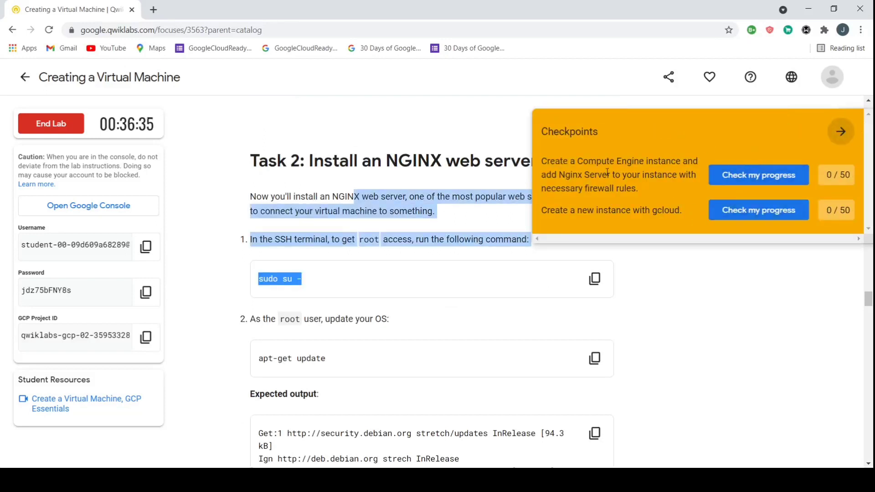
{"action": "left_click_drag", "start_coordinate": [557, 172], "coordinate": [635, 196]}
{"action": "left_click", "coordinate": [838, 173]}
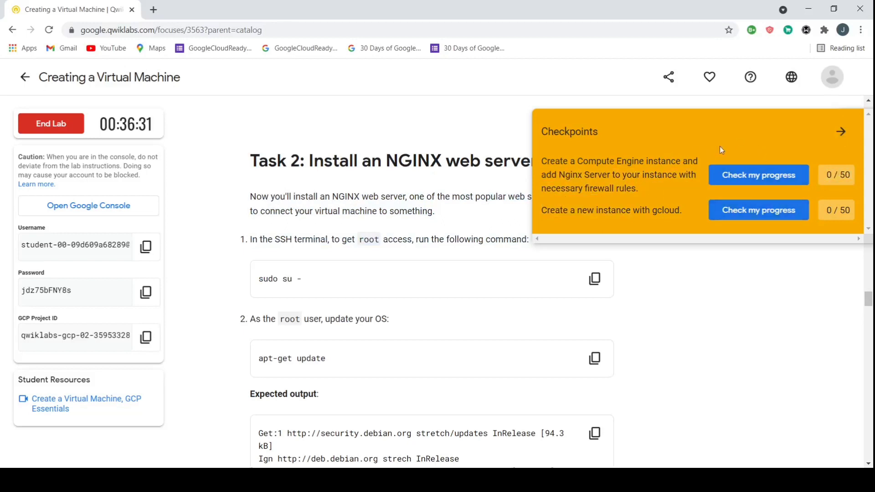
{"action": "left_click_drag", "start_coordinate": [831, 175], "coordinate": [855, 182]}
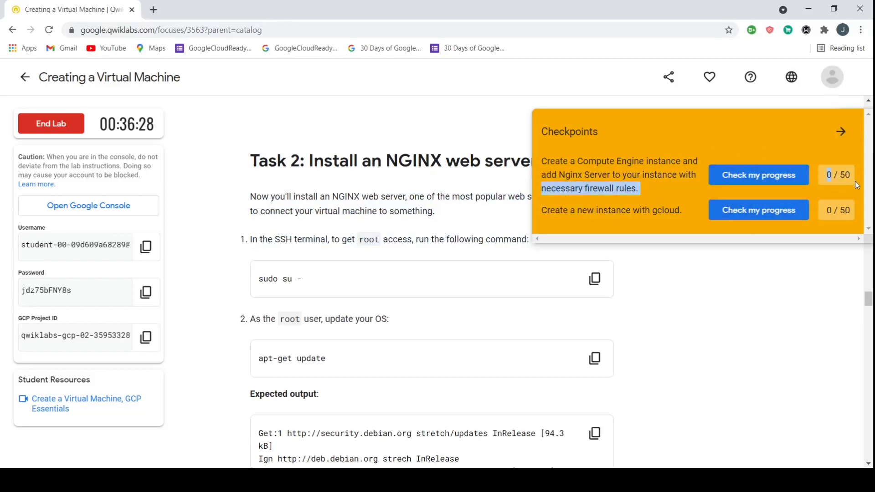
{"action": "left_click", "coordinate": [842, 132]}
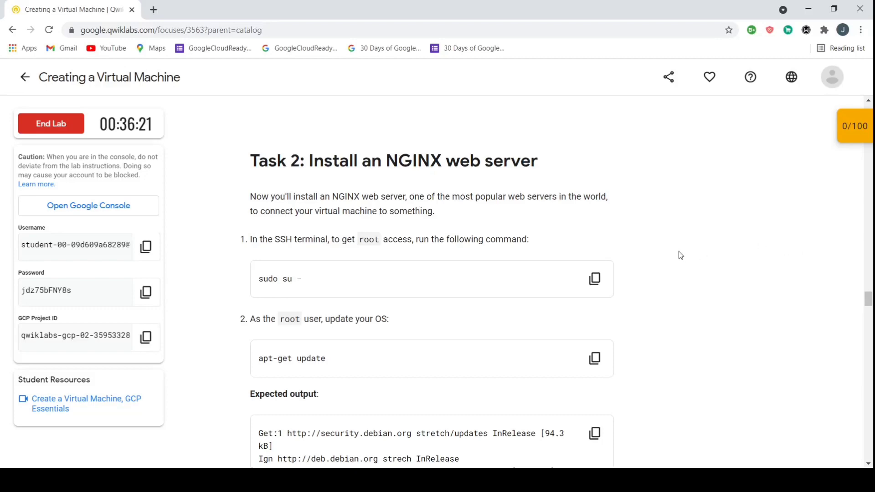
Copy the sudo su - command from Task 2 and open an SSH session to gcelab, hiding the console's tutorial and info panels.
{"action": "left_click", "coordinate": [595, 278]}
{"action": "key", "text": "alt+Tab"}
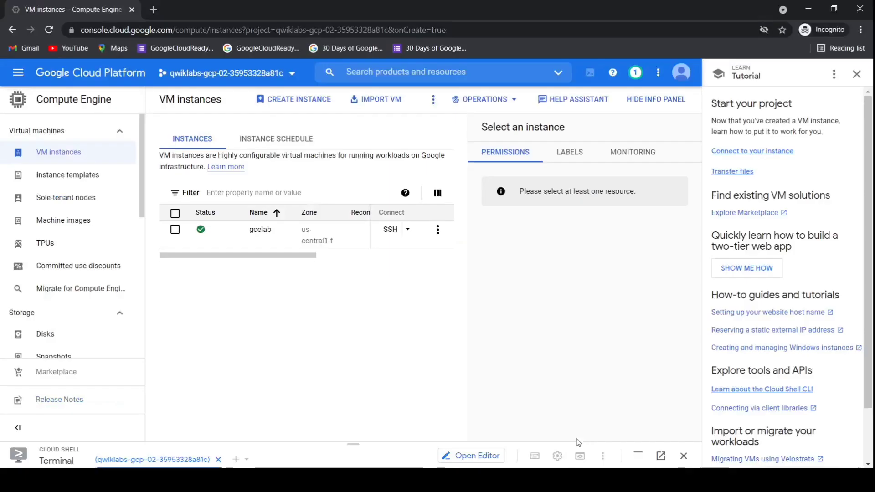
{"action": "left_click", "coordinate": [390, 229]}
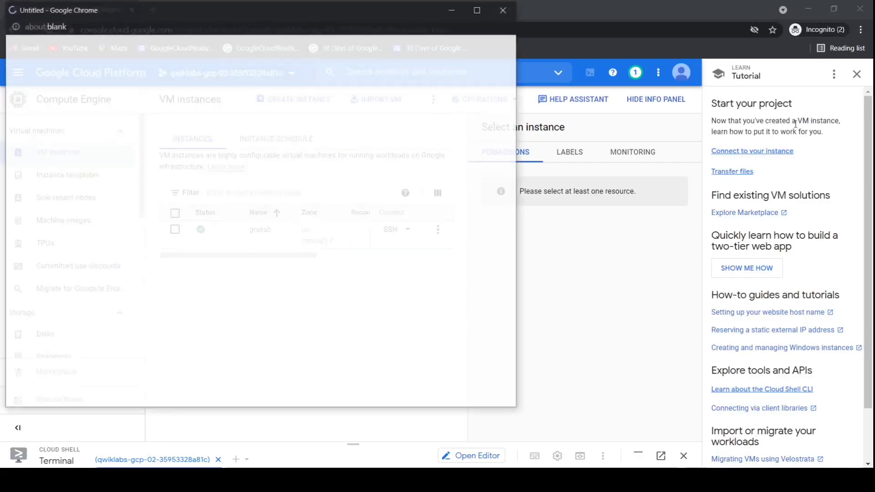
{"action": "left_click", "coordinate": [857, 75]}
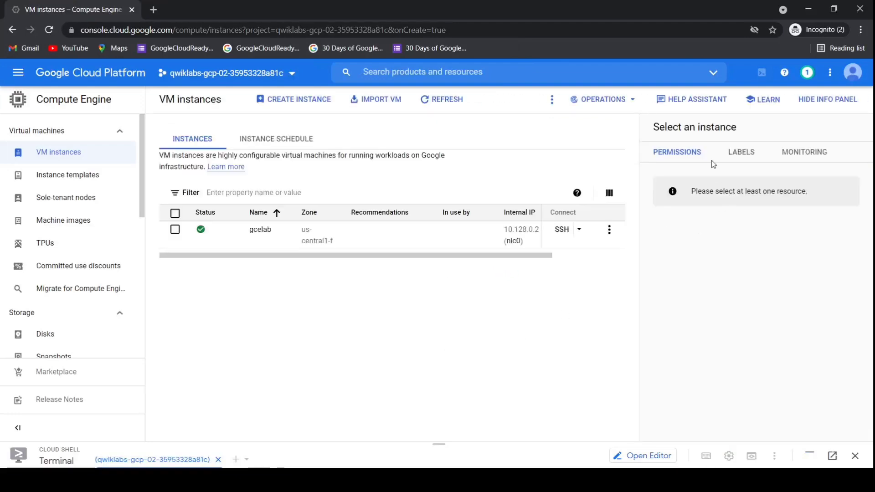
{"action": "left_click", "coordinate": [842, 99]}
Bring up the gcelab SSH window, move it toward the middle of the screen and run sudo su - for root access.
{"action": "left_click", "coordinate": [548, 480]}
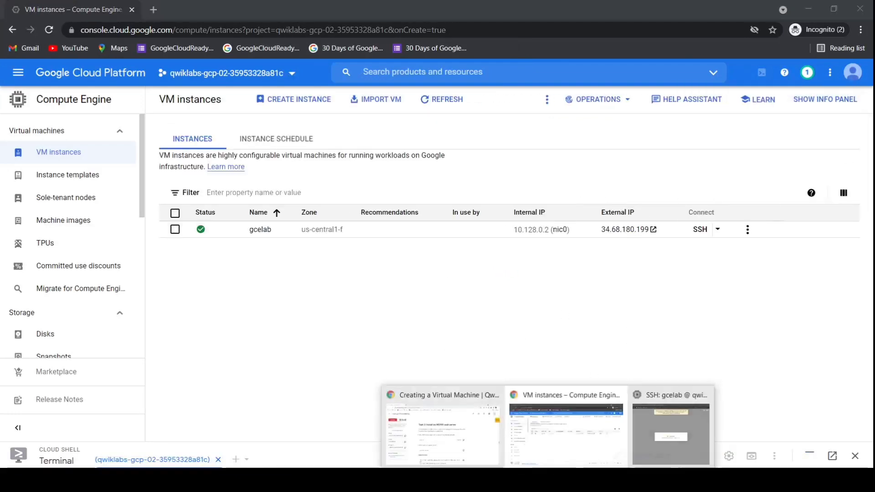
{"action": "left_click", "coordinate": [652, 431]}
{"action": "left_click_drag", "start_coordinate": [255, 14], "coordinate": [453, 56]}
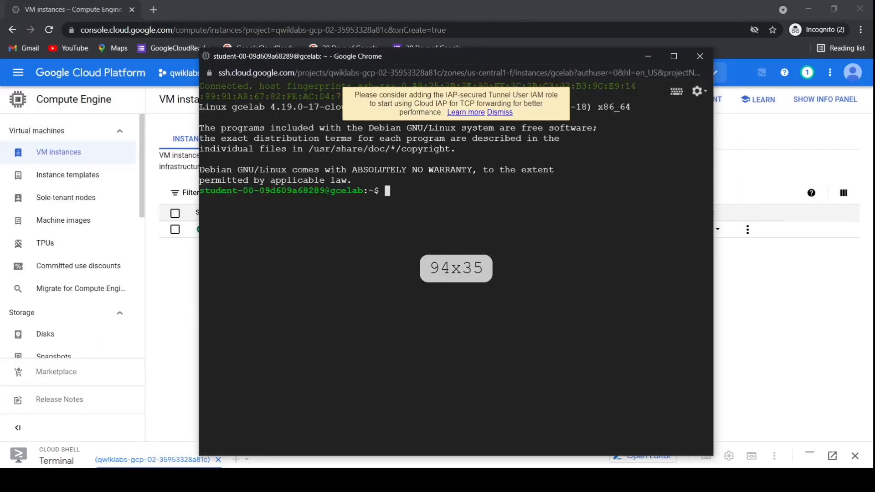
{"action": "type", "text": "sudo su -"}
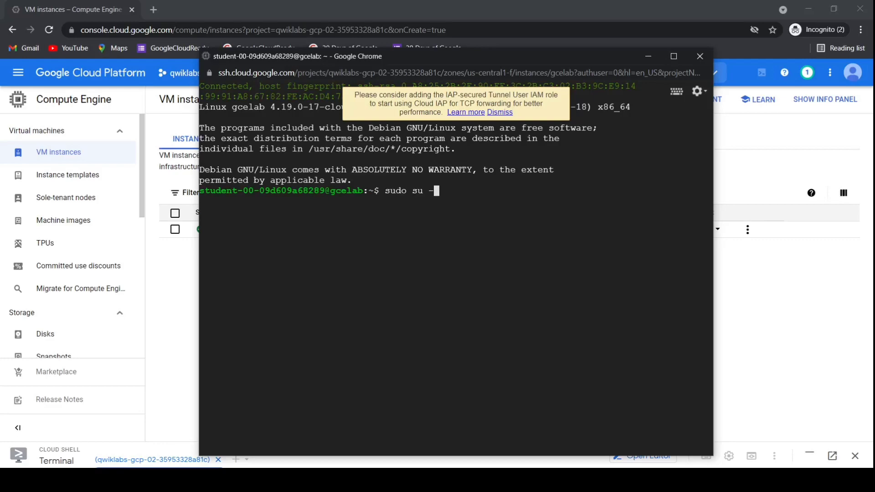
{"action": "key", "text": "Return"}
Copy the apt-get update command from the lab's Task 2 and run it as root in the gcelab SSH session.
{"action": "left_click", "coordinate": [542, 480]}
{"action": "left_click", "coordinate": [520, 441]}
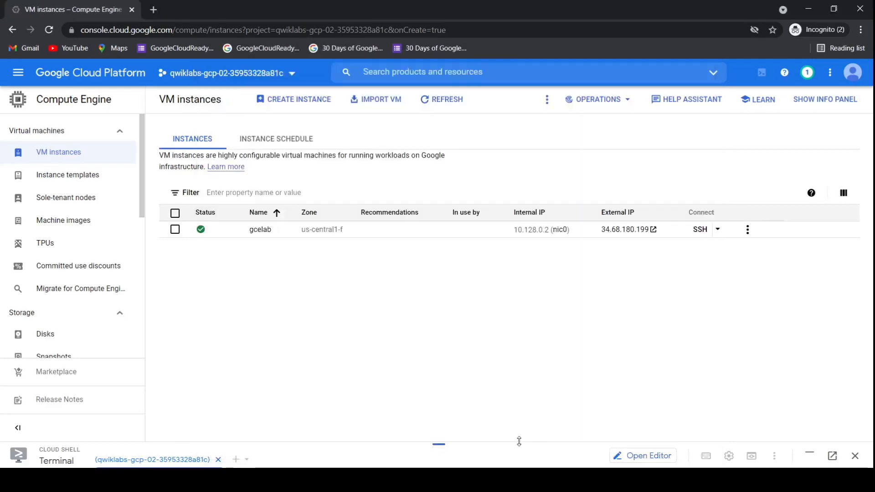
{"action": "left_click", "coordinate": [543, 479]}
{"action": "left_click", "coordinate": [456, 424]}
{"action": "scroll", "coordinate": [458, 351], "scroll_direction": "down", "scroll_amount": 2}
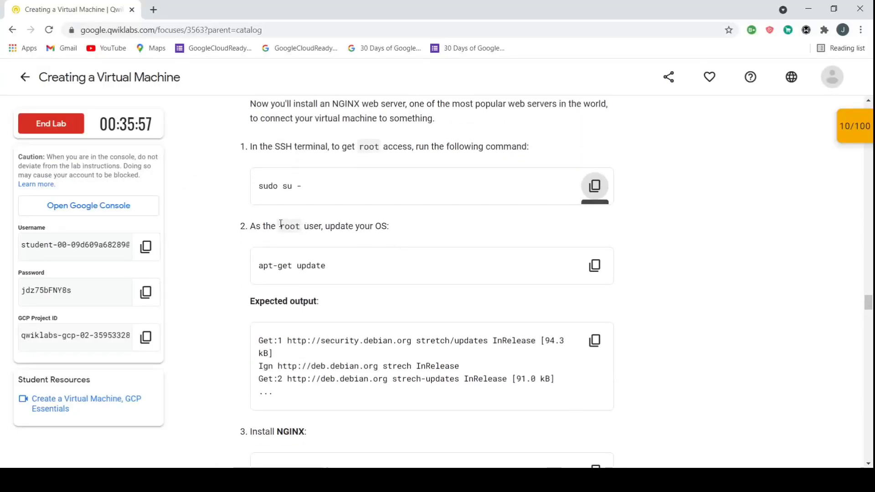
{"action": "left_click_drag", "start_coordinate": [271, 226], "coordinate": [300, 226]}
{"action": "left_click", "coordinate": [595, 266]}
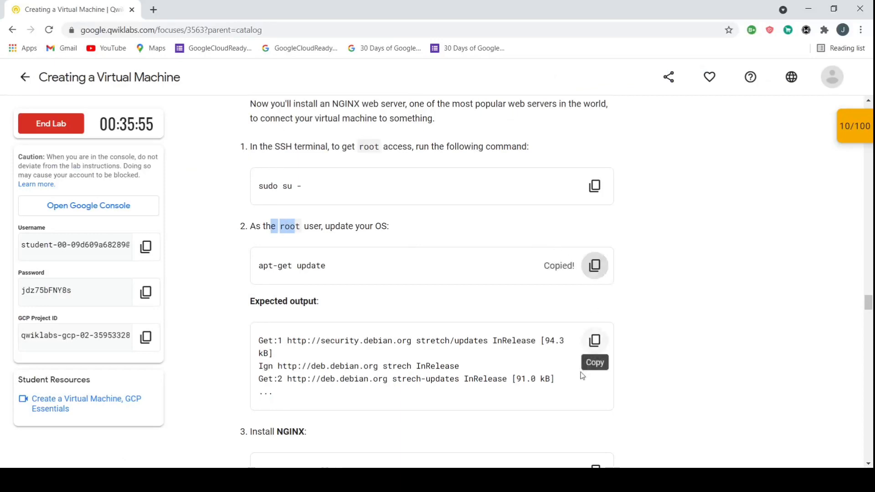
{"action": "mouse_move", "coordinate": [542, 479]}
{"action": "left_click", "coordinate": [660, 418]}
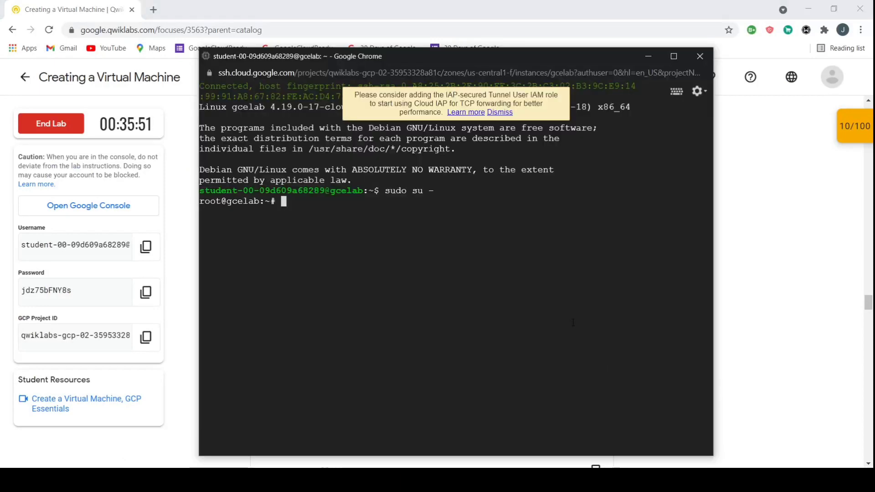
{"action": "key", "text": "ctrl+v"}
{"action": "key", "text": "Return"}
Copy the apt-get install nginx -y command from the lab and run it in the gcelab SSH session.
{"action": "left_click", "coordinate": [775, 236]}
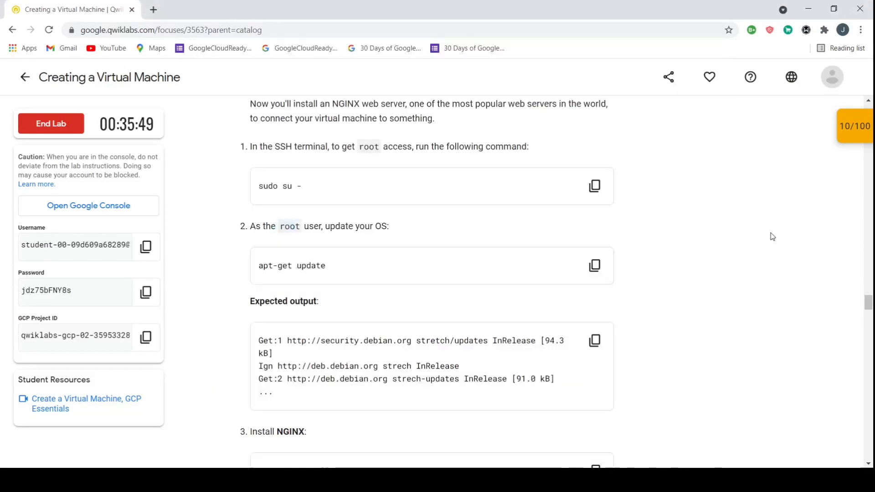
{"action": "scroll", "coordinate": [516, 289], "scroll_direction": "down", "scroll_amount": 2}
{"action": "left_click_drag", "start_coordinate": [269, 263], "coordinate": [449, 302]}
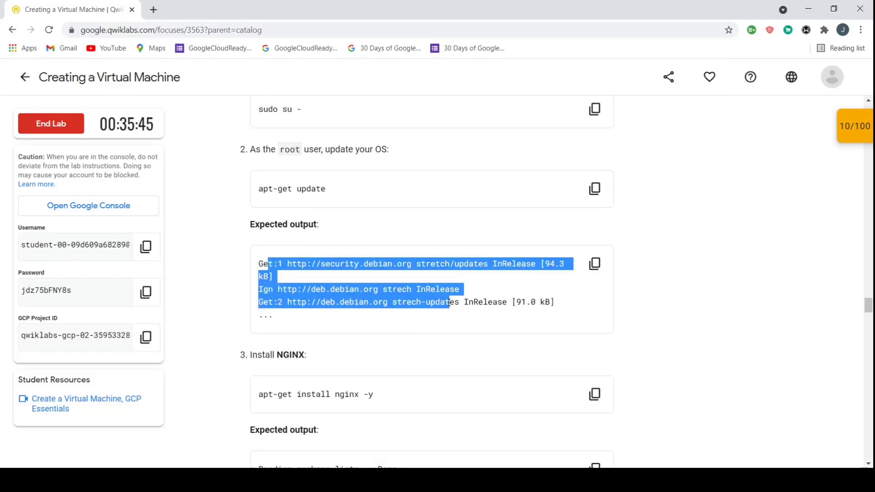
{"action": "scroll", "coordinate": [449, 302], "scroll_direction": "down", "scroll_amount": 2}
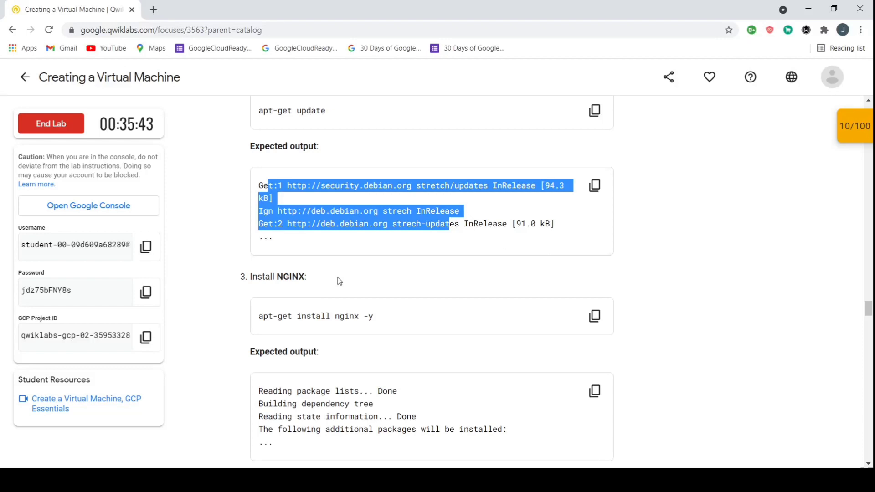
{"action": "scroll", "coordinate": [340, 281], "scroll_direction": "down", "scroll_amount": 1}
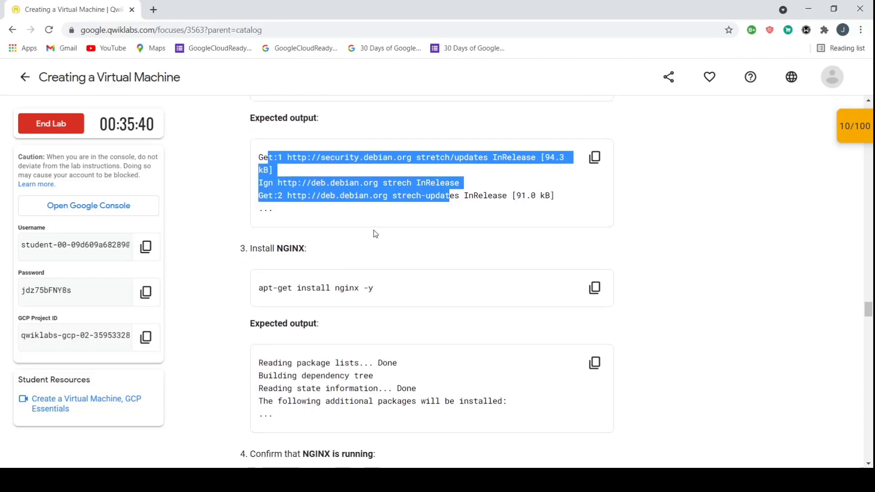
{"action": "left_click_drag", "start_coordinate": [261, 252], "coordinate": [307, 250]}
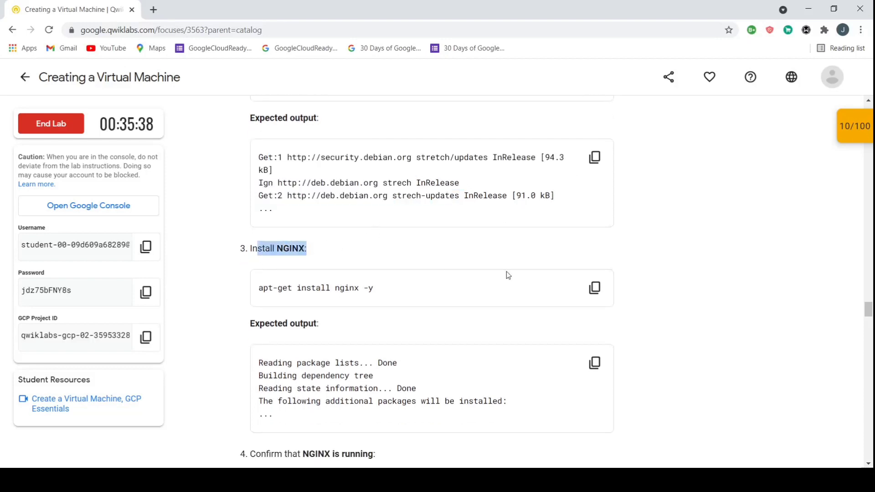
{"action": "left_click", "coordinate": [595, 287]}
{"action": "key", "text": "alt+Tab"}
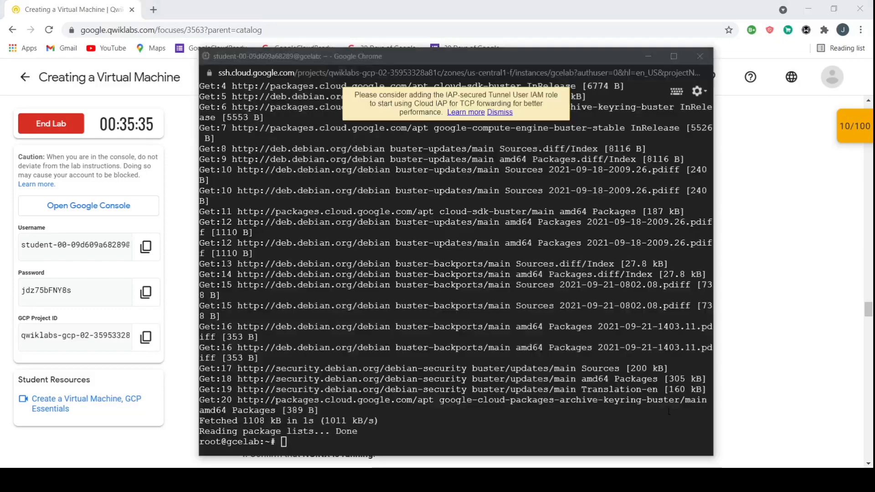
{"action": "key", "text": "ctrl+v"}
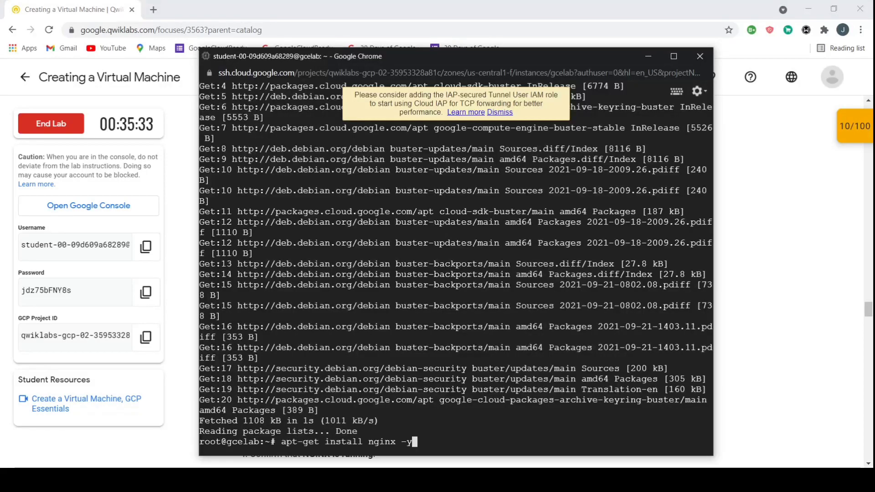
{"action": "key", "text": "Return"}
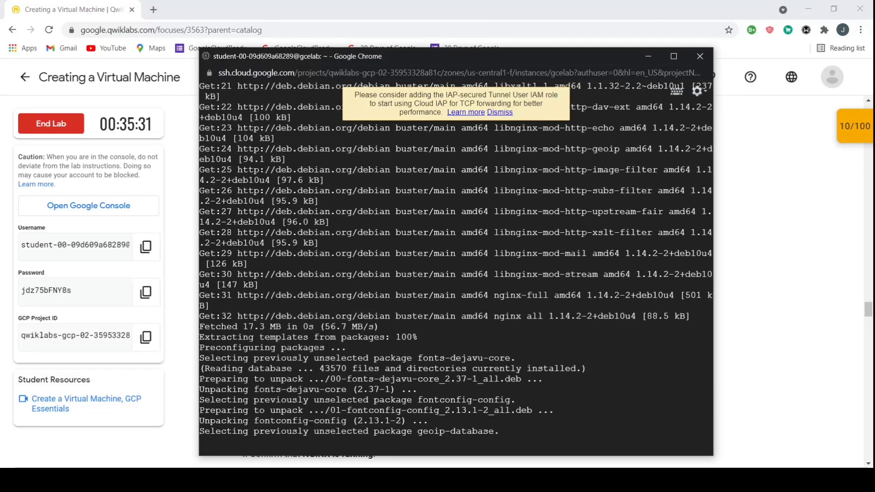
Copy the ps auwx | grep nginx command from the lab and run it in the SSH session to check the NGINX processes.
{"action": "key", "text": "alt+Tab"}
{"action": "scroll", "coordinate": [469, 300], "scroll_direction": "down", "scroll_amount": 2}
{"action": "scroll", "coordinate": [470, 301], "scroll_direction": "down", "scroll_amount": 2}
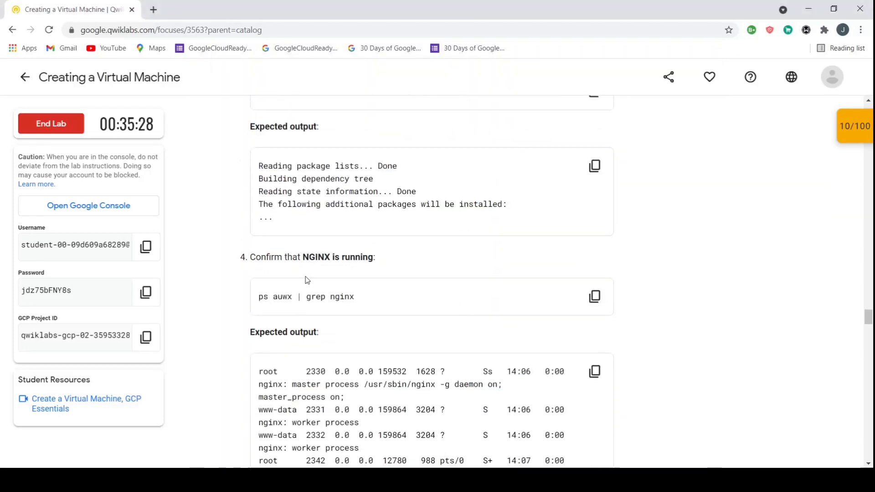
{"action": "left_click", "coordinate": [600, 298]}
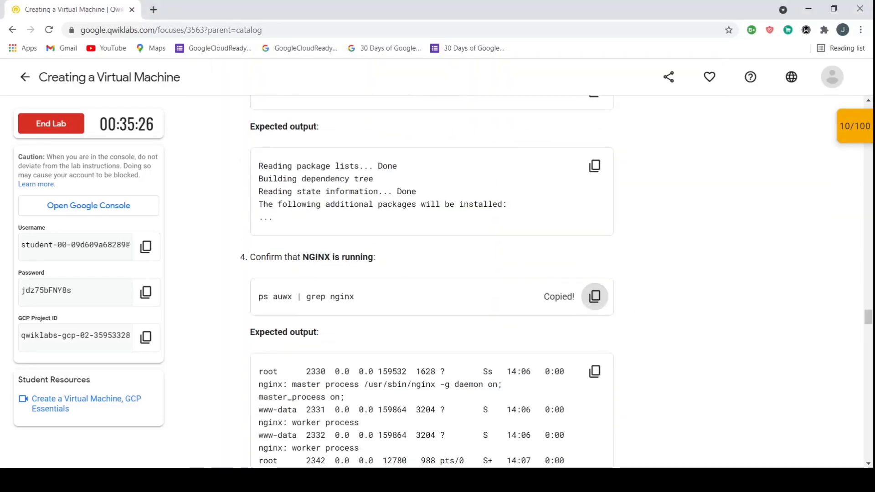
{"action": "left_click", "coordinate": [674, 416]}
{"action": "key", "text": "ctrl+v"}
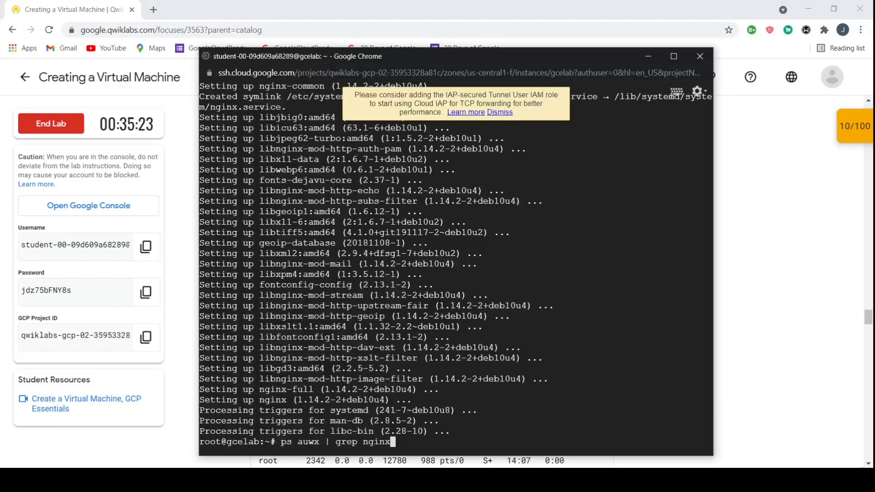
{"action": "key", "text": "Return"}
Read the lab's External IP instructions and check the progress of the Compute Engine instance with NGINX Server checkpoint.
{"action": "left_click", "coordinate": [759, 320]}
{"action": "scroll", "coordinate": [760, 324], "scroll_direction": "down", "scroll_amount": 6}
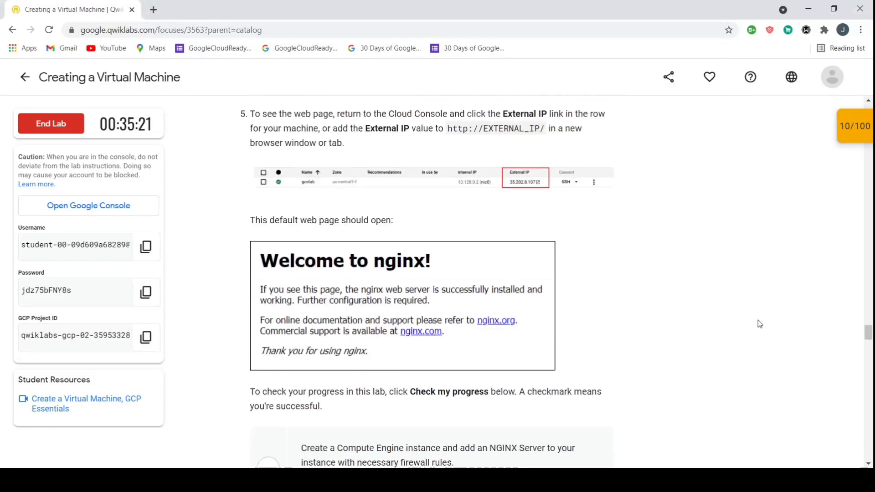
{"action": "scroll", "coordinate": [577, 257], "scroll_direction": "up", "scroll_amount": 2}
{"action": "scroll", "coordinate": [521, 223], "scroll_direction": "down", "scroll_amount": 1}
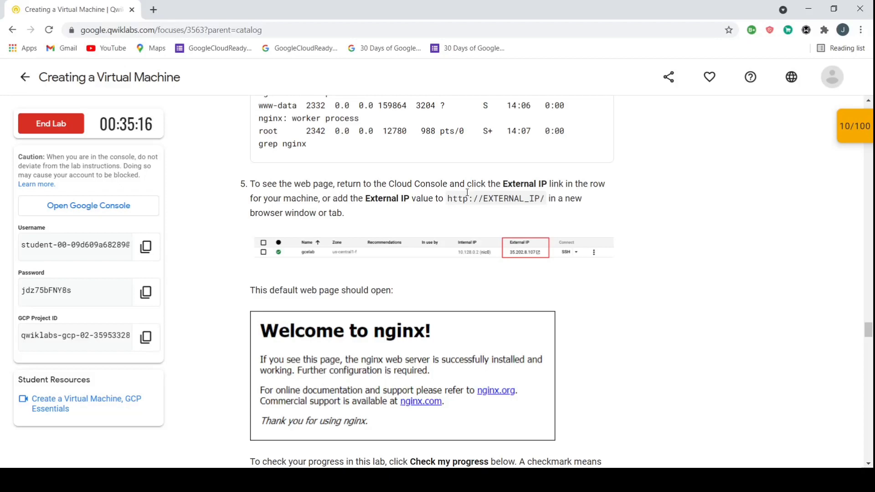
{"action": "scroll", "coordinate": [464, 203], "scroll_direction": "down", "scroll_amount": 3}
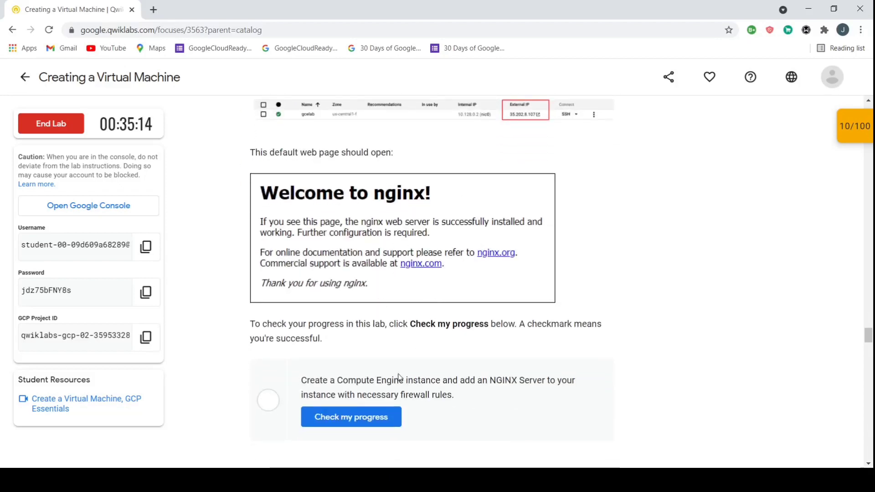
{"action": "left_click", "coordinate": [378, 417]}
Open gcelab's external IP from the VM instances list to view the nginx page, and return to the lab instructions.
{"action": "mouse_move", "coordinate": [557, 479]}
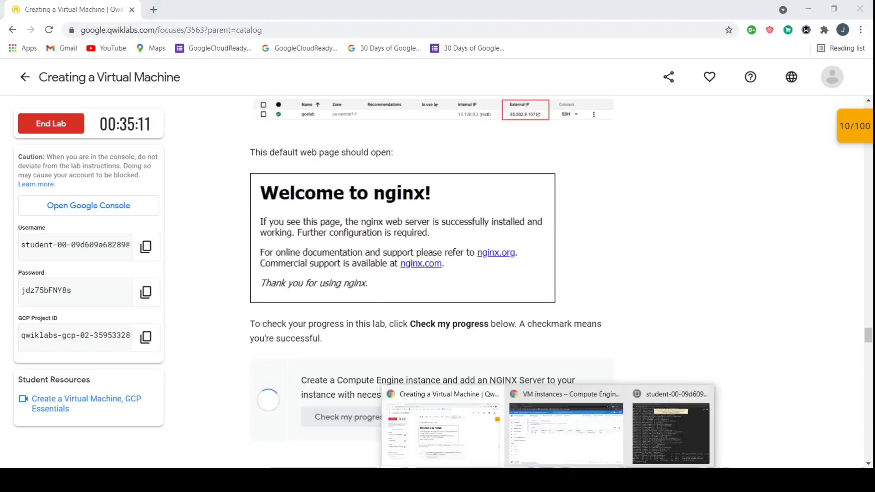
{"action": "left_click", "coordinate": [565, 419]}
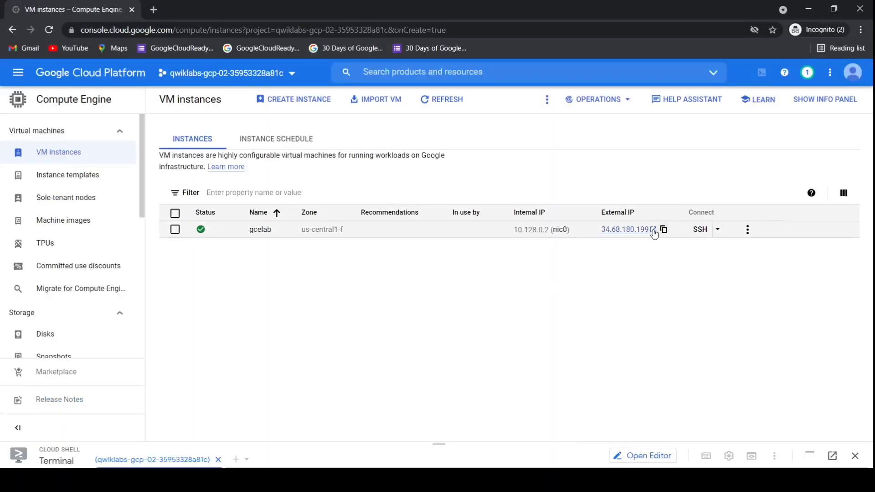
{"action": "left_click", "coordinate": [633, 230]}
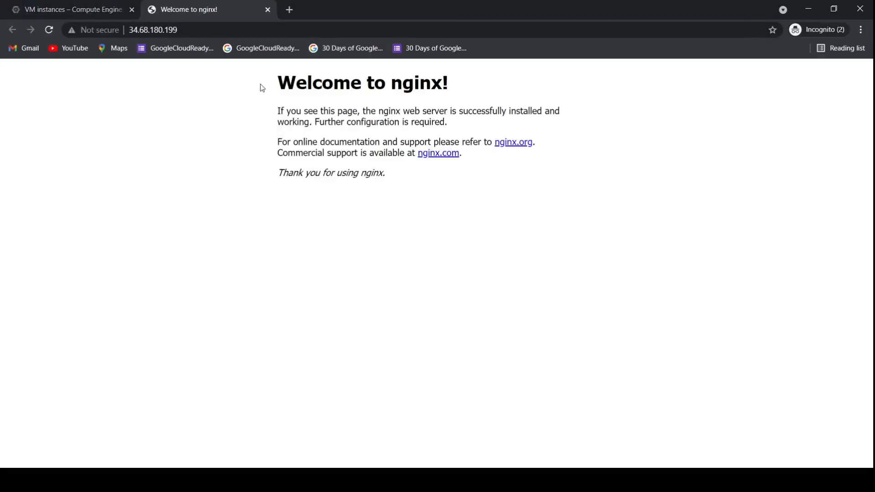
{"action": "left_click_drag", "start_coordinate": [261, 84], "coordinate": [396, 185]}
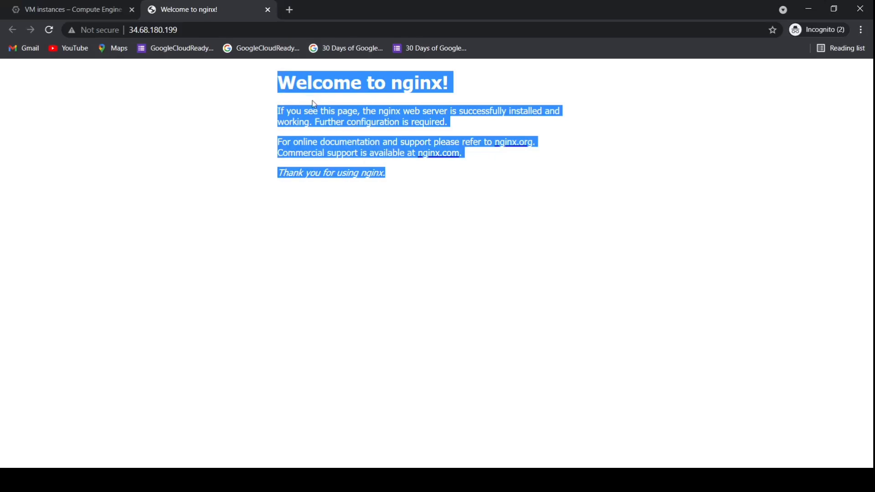
{"action": "left_click", "coordinate": [68, 9]}
{"action": "key", "text": "alt+Tab"}
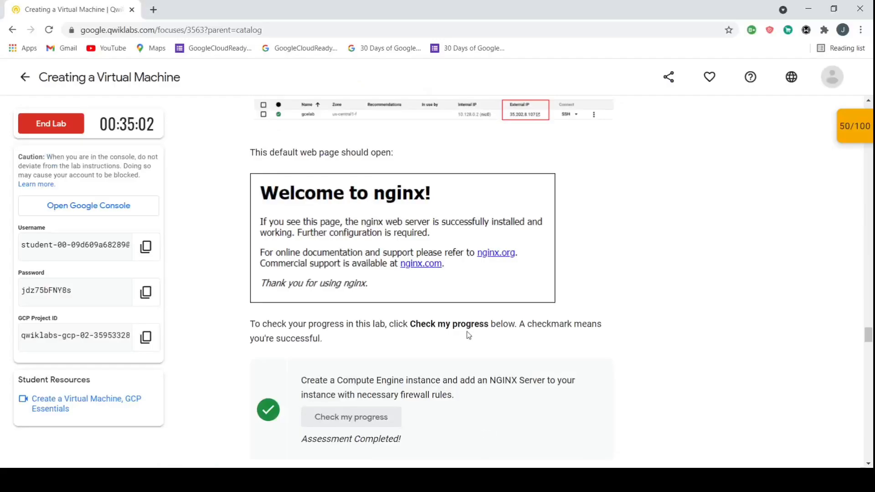
Look through Task 3 and try checking the progress of the "Create a new instance with gcloud" checkpoint.
{"action": "scroll", "coordinate": [466, 332], "scroll_direction": "down", "scroll_amount": 5}
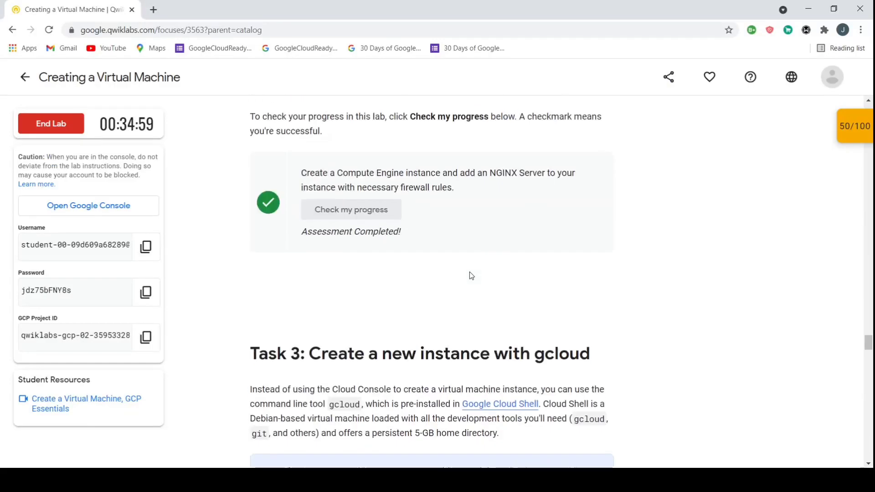
{"action": "scroll", "coordinate": [471, 275], "scroll_direction": "down", "scroll_amount": 10}
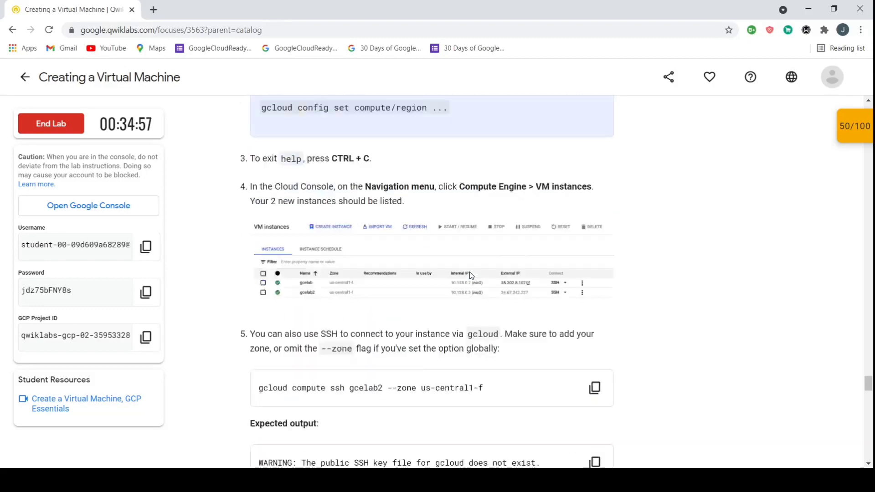
{"action": "scroll", "coordinate": [470, 272], "scroll_direction": "up", "scroll_amount": 15}
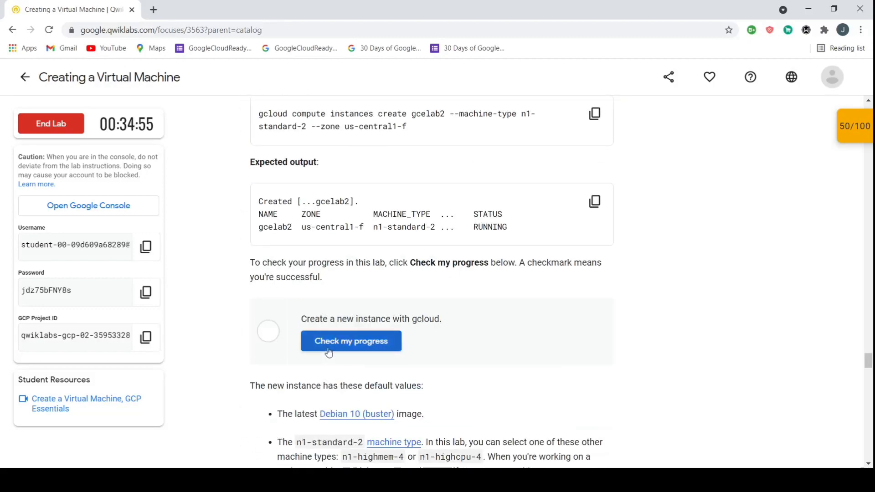
{"action": "left_click", "coordinate": [328, 352]}
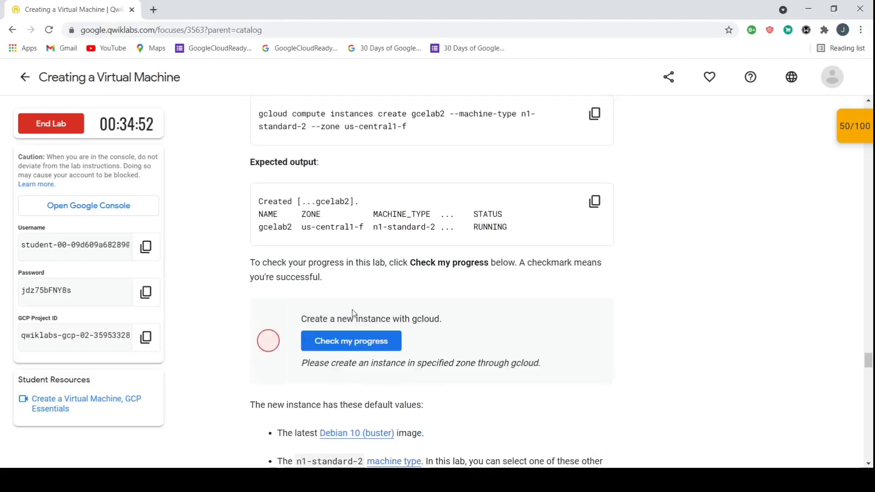
{"action": "left_click", "coordinate": [328, 341]}
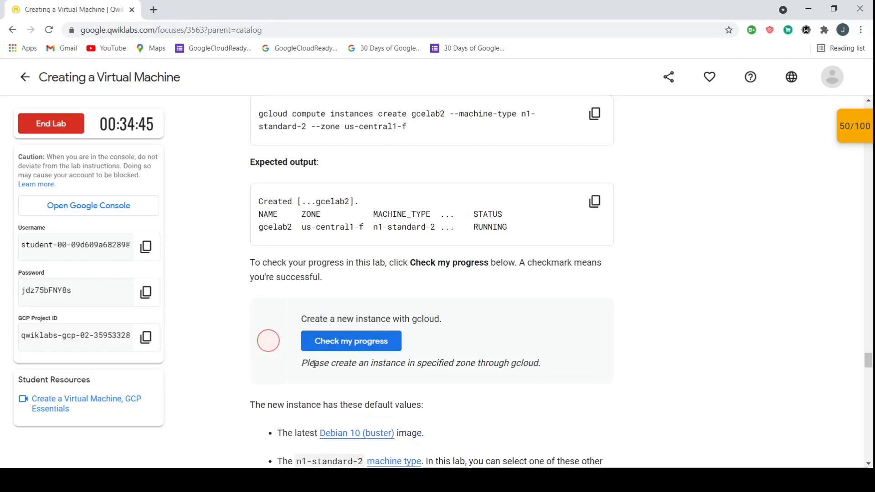
{"action": "left_click_drag", "start_coordinate": [305, 363], "coordinate": [510, 379]}
{"action": "left_click", "coordinate": [554, 375]}
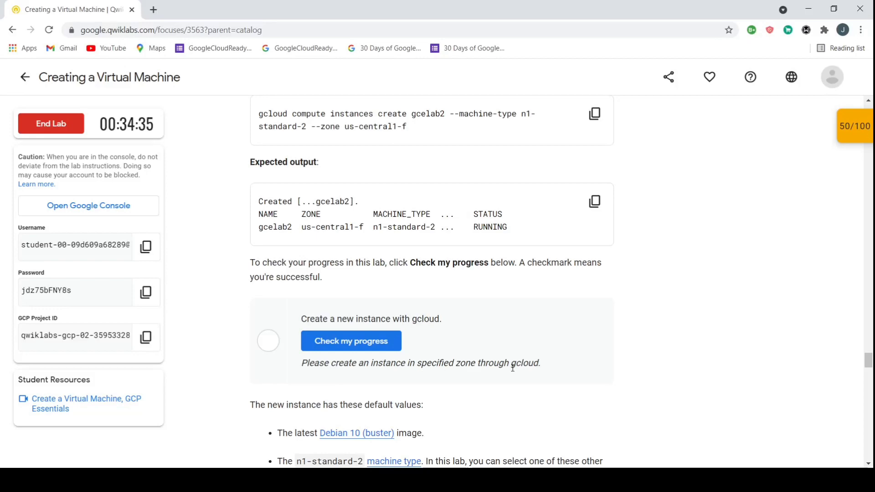
Copy the Task 3 command gcloud compute instances create gcelab2 --machine-type n1-standard-2 --zone us-central1-f and run it in Cloud Shell.
{"action": "scroll", "coordinate": [512, 368], "scroll_direction": "up", "scroll_amount": 5}
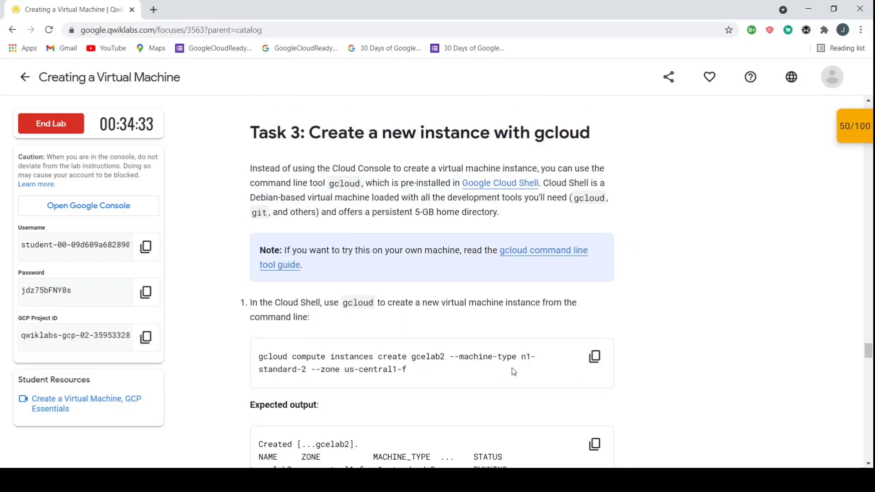
{"action": "left_click_drag", "start_coordinate": [314, 197], "coordinate": [574, 186]}
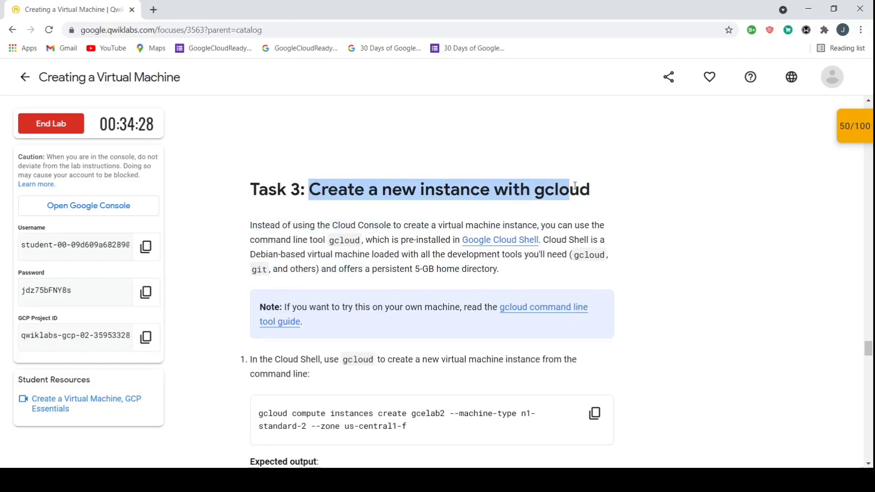
{"action": "scroll", "coordinate": [575, 187], "scroll_direction": "down", "scroll_amount": 6}
{"action": "scroll", "coordinate": [427, 289], "scroll_direction": "up", "scroll_amount": 5}
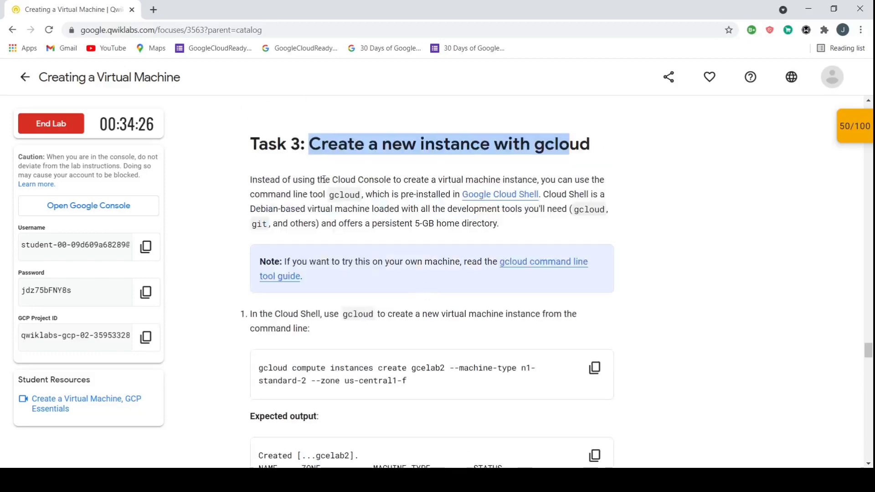
{"action": "scroll", "coordinate": [431, 199], "scroll_direction": "down", "scroll_amount": 3}
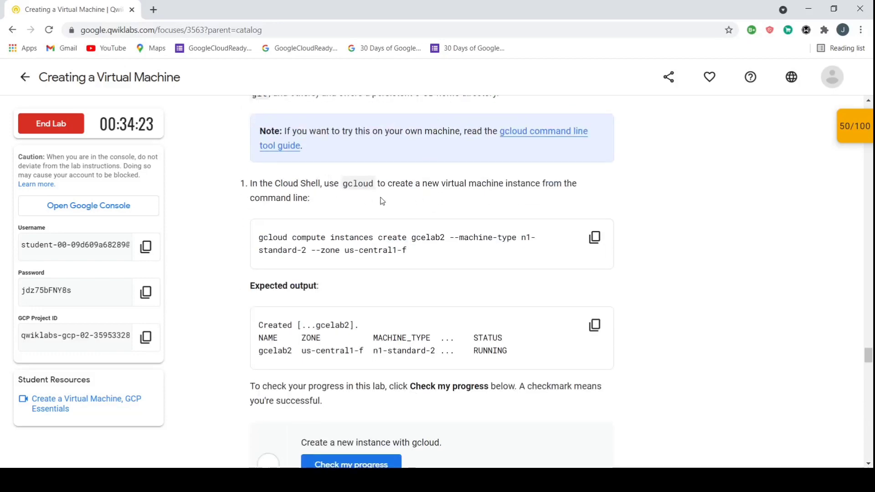
{"action": "left_click", "coordinate": [593, 241]}
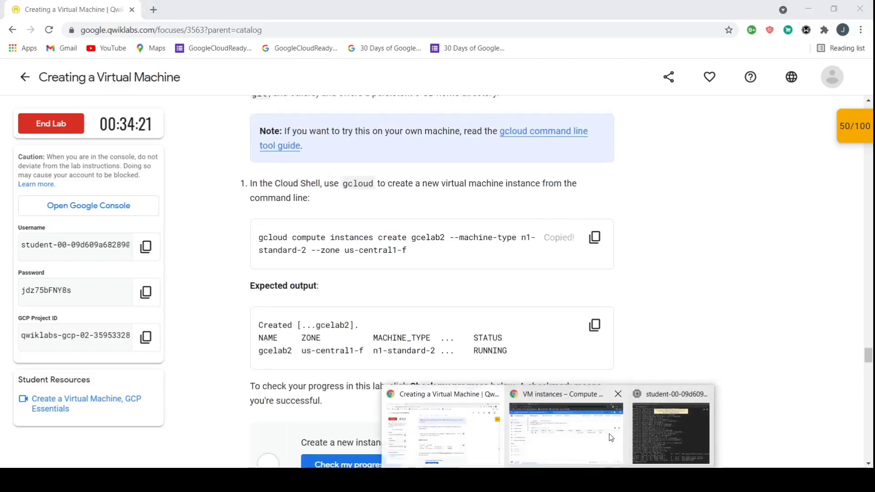
{"action": "left_click", "coordinate": [549, 425]}
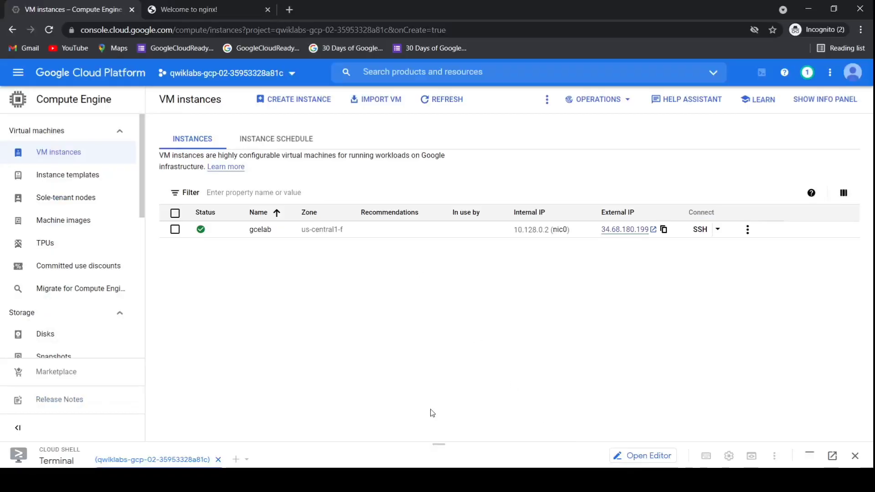
{"action": "left_click_drag", "start_coordinate": [437, 441], "coordinate": [438, 161]}
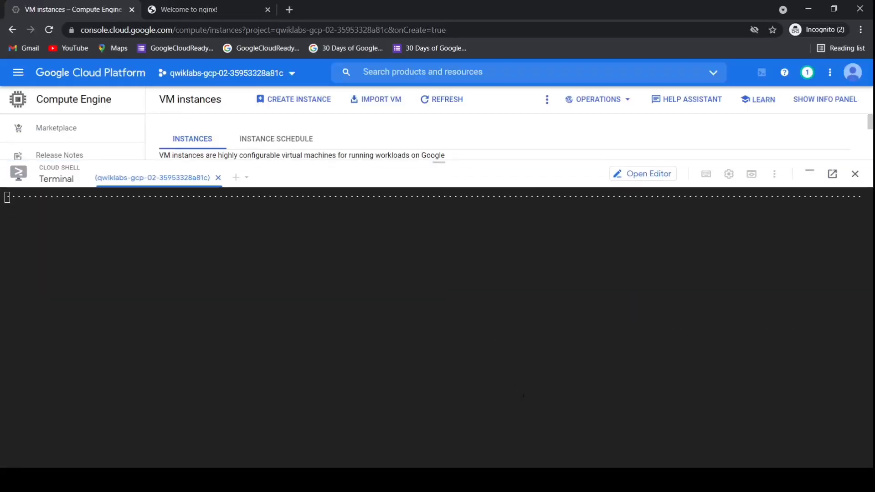
{"action": "key", "text": "ctrl+v"}
{"action": "key", "text": "Return"}
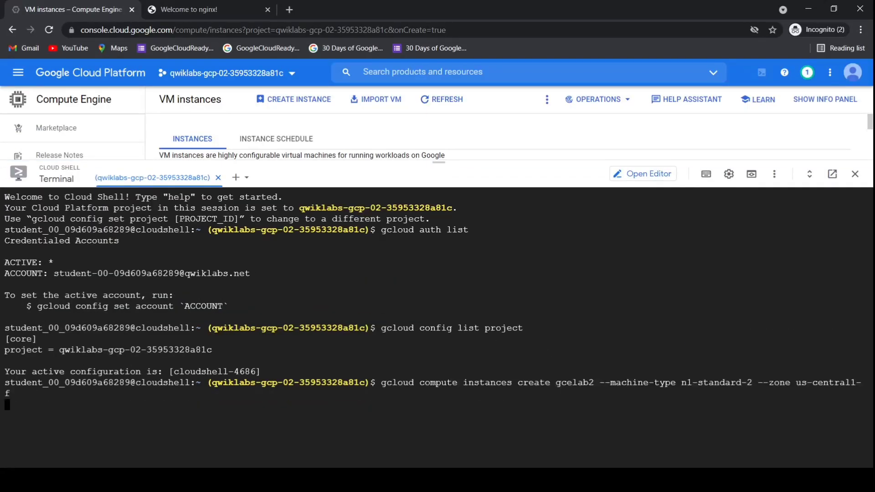
Compare the lab's expected output for creating gcelab2 with the instance details printed in Cloud Shell.
{"action": "left_click", "coordinate": [538, 412]}
{"action": "scroll", "coordinate": [420, 286], "scroll_direction": "down", "scroll_amount": 2}
{"action": "left_click_drag", "start_coordinate": [329, 238], "coordinate": [253, 224]}
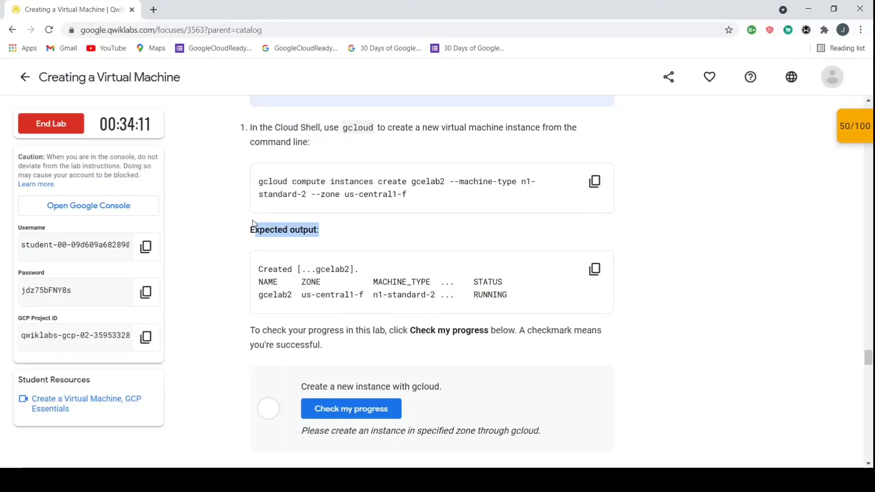
{"action": "left_click_drag", "start_coordinate": [344, 282], "coordinate": [515, 296]}
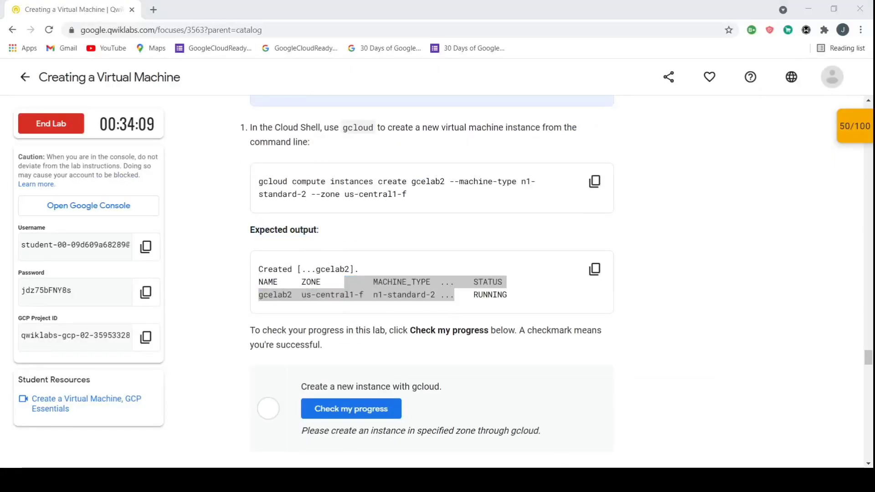
{"action": "left_click", "coordinate": [601, 429]}
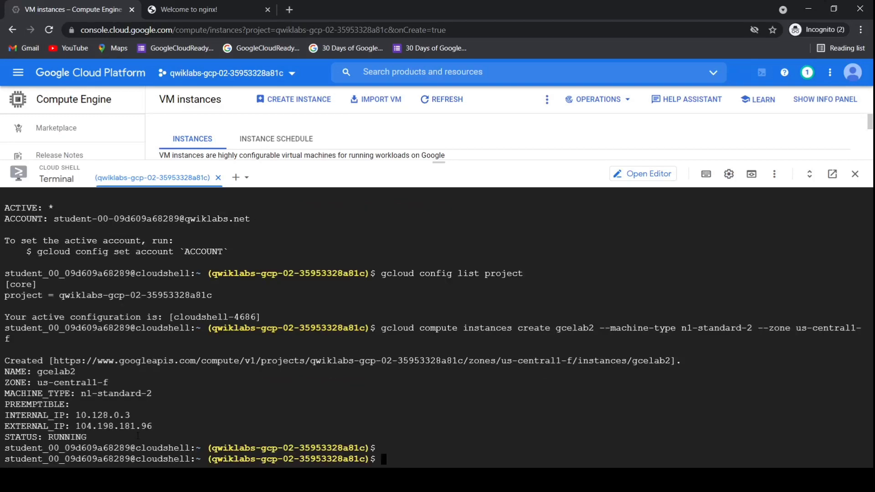
{"action": "left_click_drag", "start_coordinate": [138, 437], "coordinate": [5, 372]}
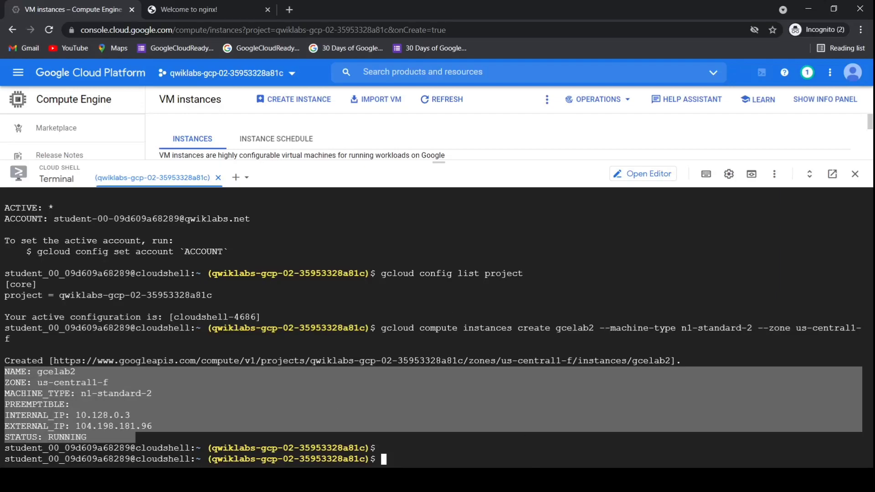
Check the progress of the "Create a new instance with gcloud" checkpoint in the lab and review the checkpoint scores.
{"action": "mouse_move", "coordinate": [501, 440]}
{"action": "left_click", "coordinate": [459, 331]}
{"action": "scroll", "coordinate": [457, 330], "scroll_direction": "down", "scroll_amount": 1}
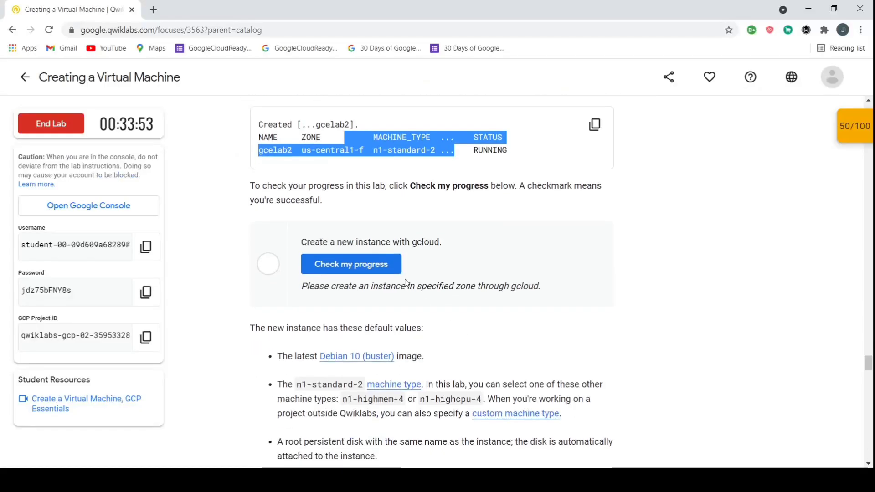
{"action": "left_click", "coordinate": [382, 266]}
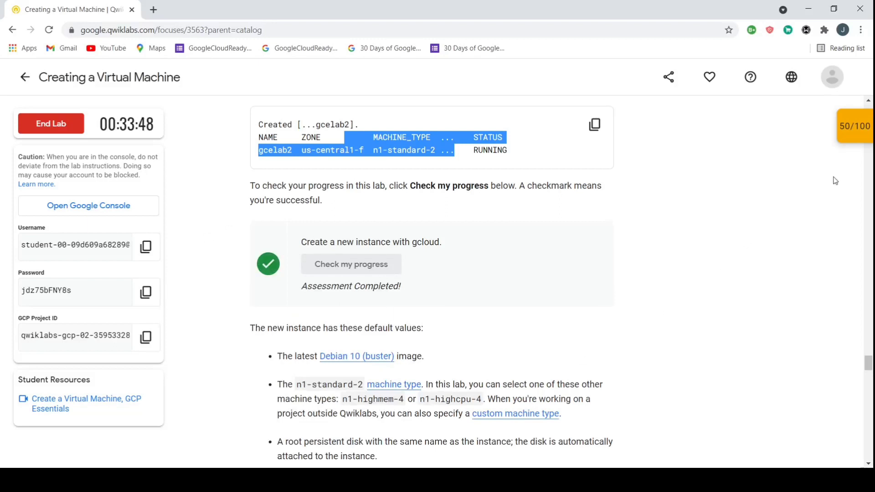
{"action": "left_click", "coordinate": [851, 132]}
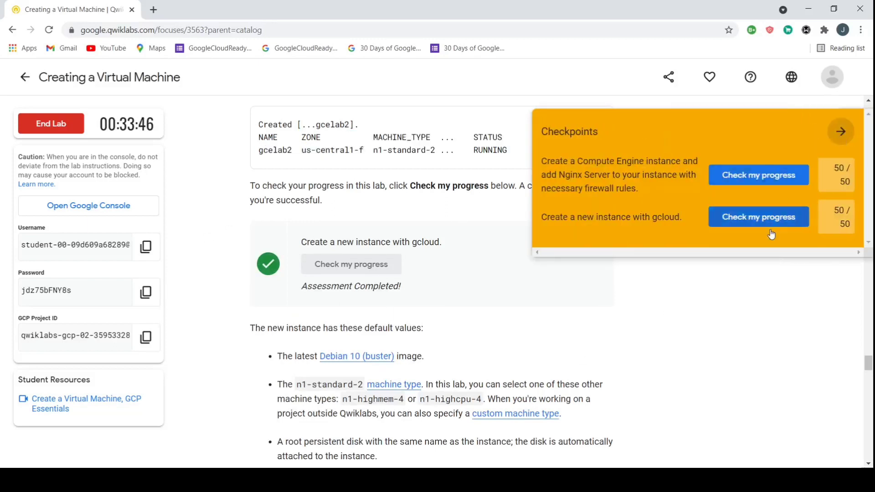
{"action": "left_click", "coordinate": [834, 131]}
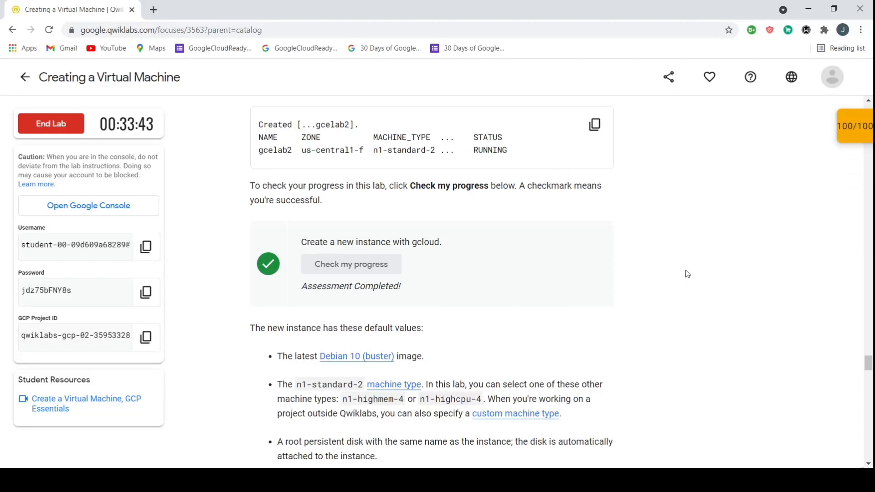
Read the new instance's default values in the lab and copy the gcloud compute instances create --help command.
{"action": "scroll", "coordinate": [597, 276], "scroll_direction": "down", "scroll_amount": 3}
{"action": "scroll", "coordinate": [599, 276], "scroll_direction": "down", "scroll_amount": 1}
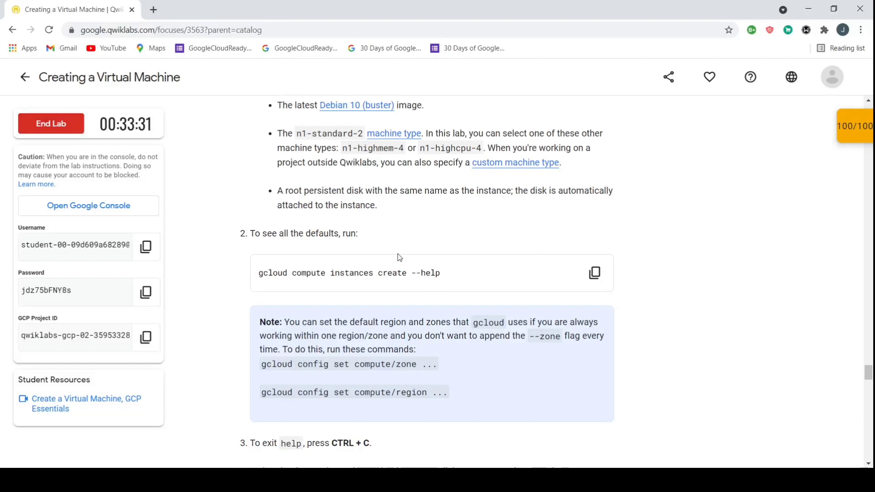
{"action": "scroll", "coordinate": [396, 256], "scroll_direction": "down", "scroll_amount": 2}
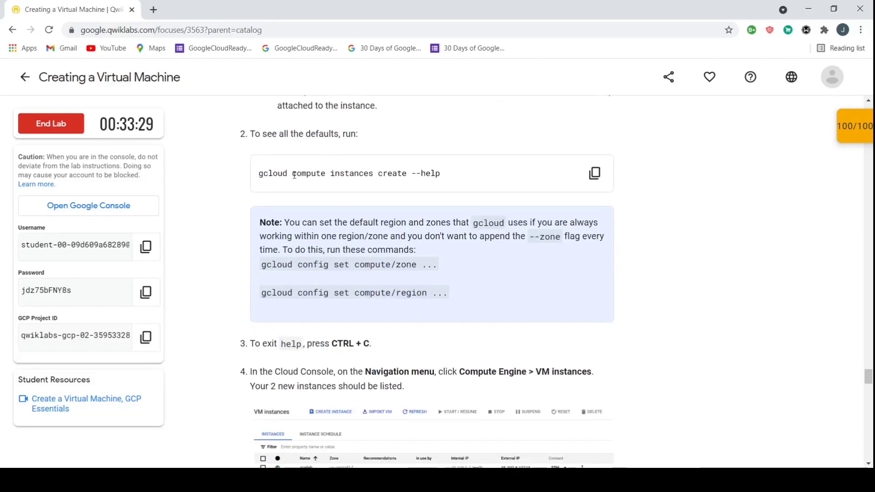
{"action": "left_click_drag", "start_coordinate": [294, 175], "coordinate": [410, 196]}
{"action": "left_click", "coordinate": [495, 195]}
{"action": "left_click", "coordinate": [594, 173]}
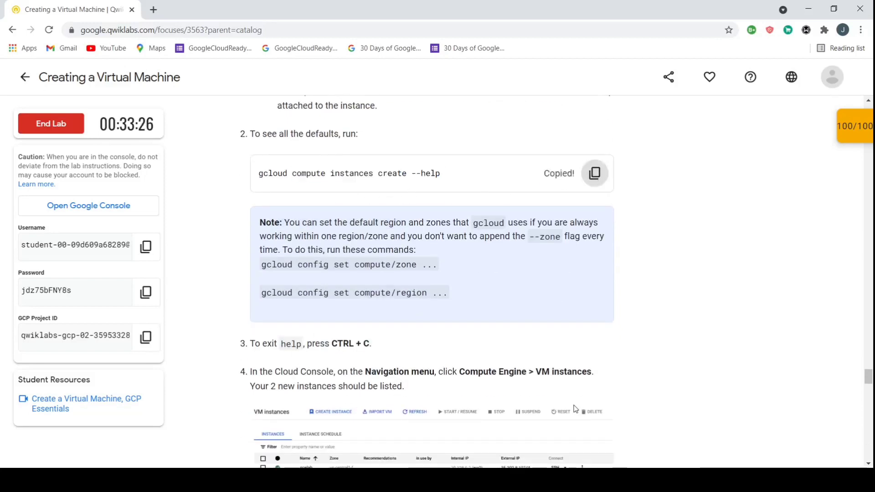
Run the copied gcloud compute instances create --help command in Cloud Shell, view the help in an enlarged terminal and exit it.
{"action": "left_click", "coordinate": [549, 413]}
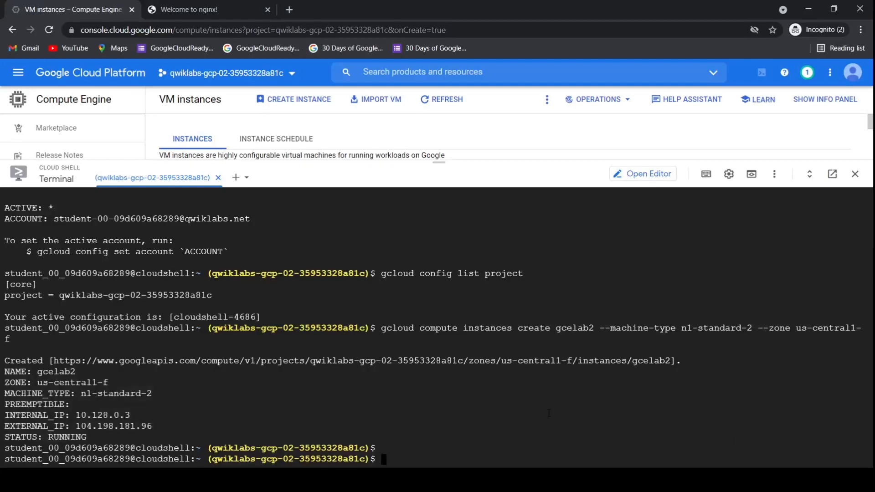
{"action": "key", "text": "ctrl+v"}
{"action": "key", "text": "Return"}
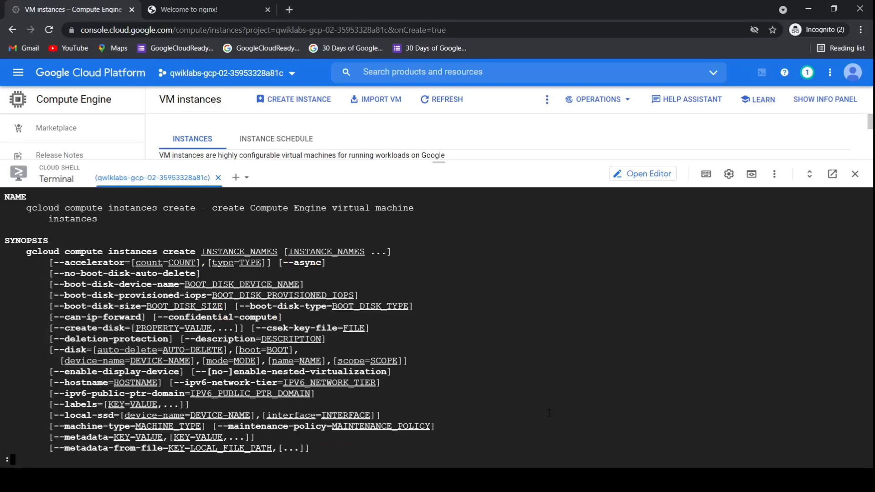
{"action": "left_click_drag", "start_coordinate": [439, 162], "coordinate": [407, 56]}
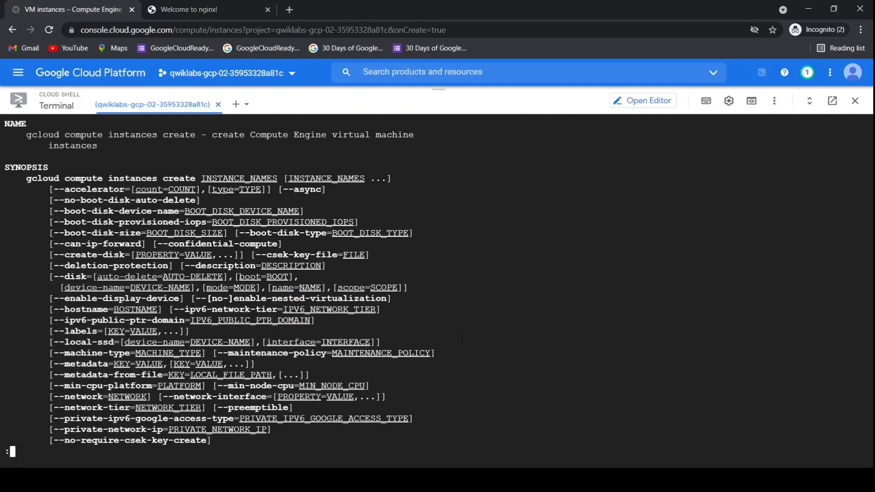
{"action": "key", "text": "ctrl+c"}
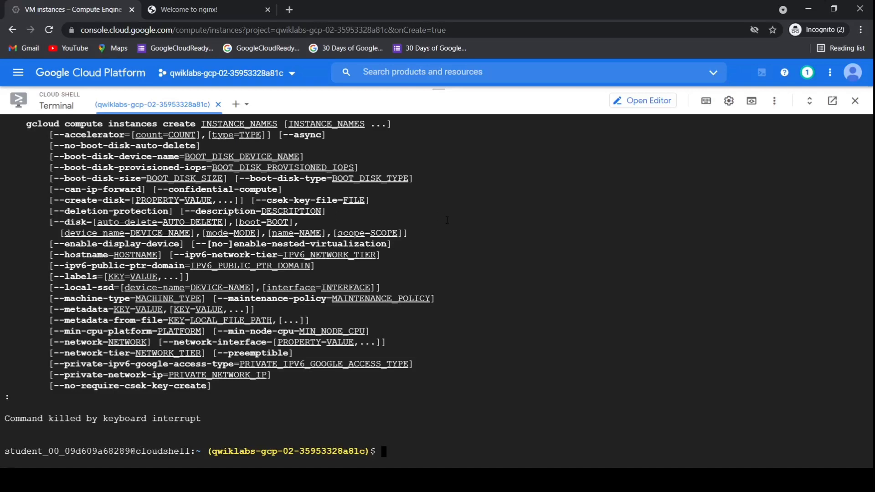
Read the lab's instructions for connecting to gcelab2 over SSH and copy the gcloud compute ssh gcelab2 --zone us-central1-f command.
{"action": "key", "text": "alt+Tab"}
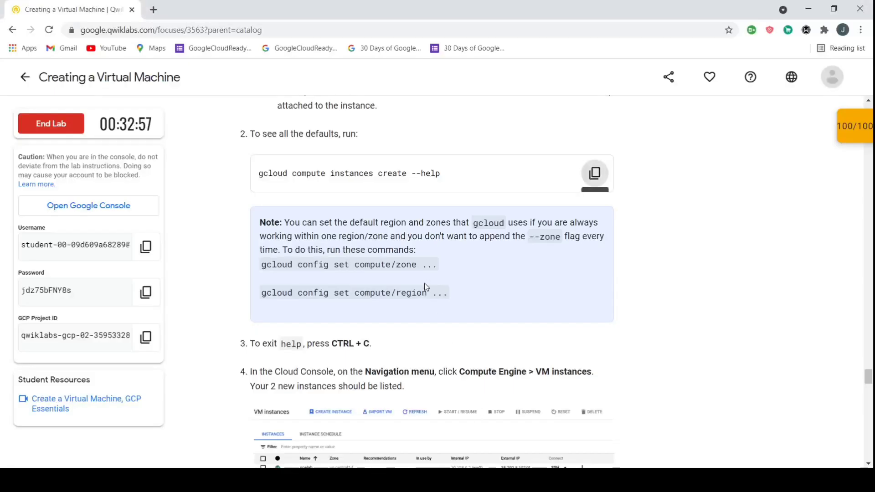
{"action": "scroll", "coordinate": [425, 283], "scroll_direction": "down", "scroll_amount": 2}
{"action": "left_click_drag", "start_coordinate": [380, 256], "coordinate": [453, 269]}
{"action": "scroll", "coordinate": [345, 258], "scroll_direction": "down", "scroll_amount": 5}
{"action": "scroll", "coordinate": [454, 269], "scroll_direction": "down", "scroll_amount": 2}
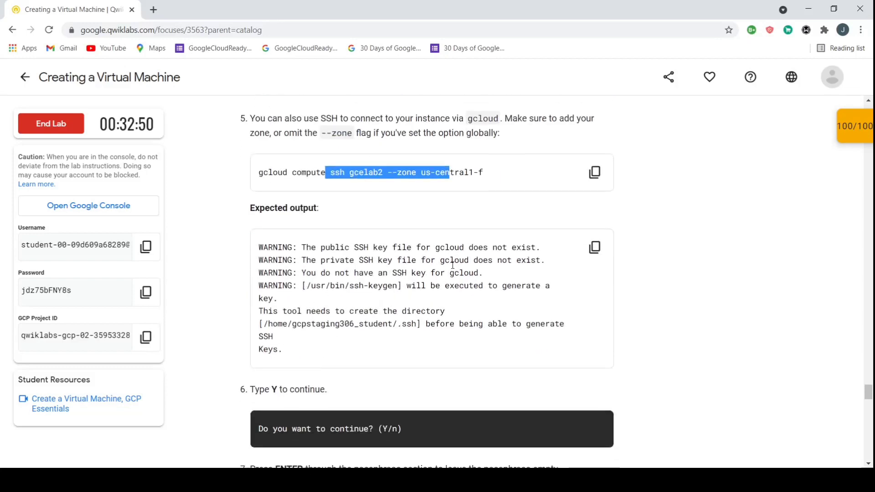
{"action": "left_click_drag", "start_coordinate": [295, 245], "coordinate": [395, 337]}
{"action": "scroll", "coordinate": [394, 338], "scroll_direction": "down", "scroll_amount": 1}
{"action": "left_click", "coordinate": [368, 340]}
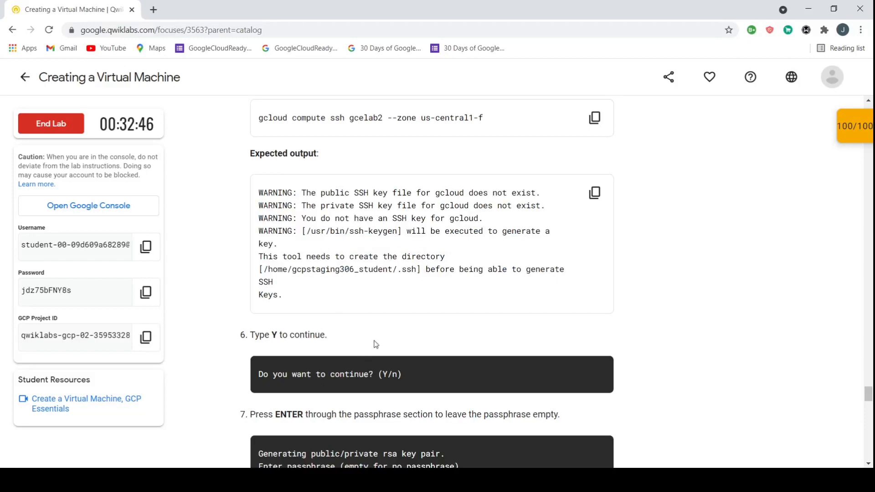
{"action": "scroll", "coordinate": [606, 124], "scroll_direction": "up", "scroll_amount": 1}
{"action": "left_click", "coordinate": [595, 139]}
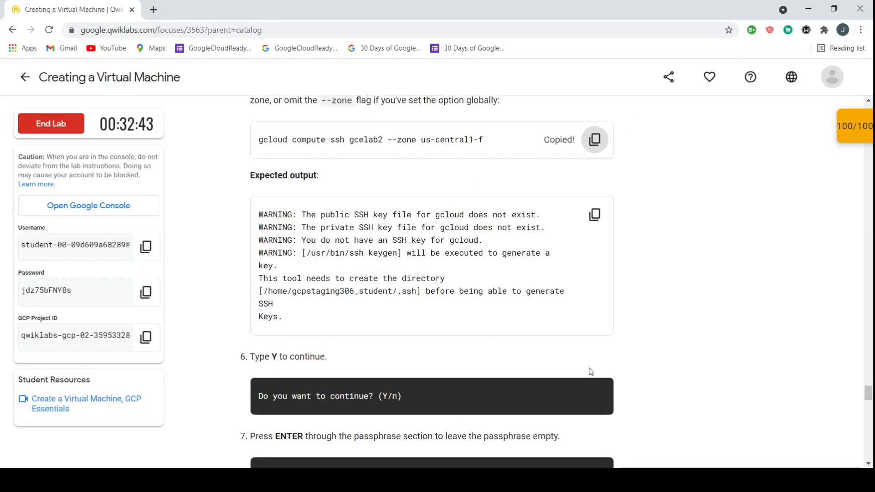
Try to run the copied gcloud compute ssh command for gcelab2 in Cloud Shell.
{"action": "key", "text": "alt+Tab"}
{"action": "key", "text": "ctrl+v"}
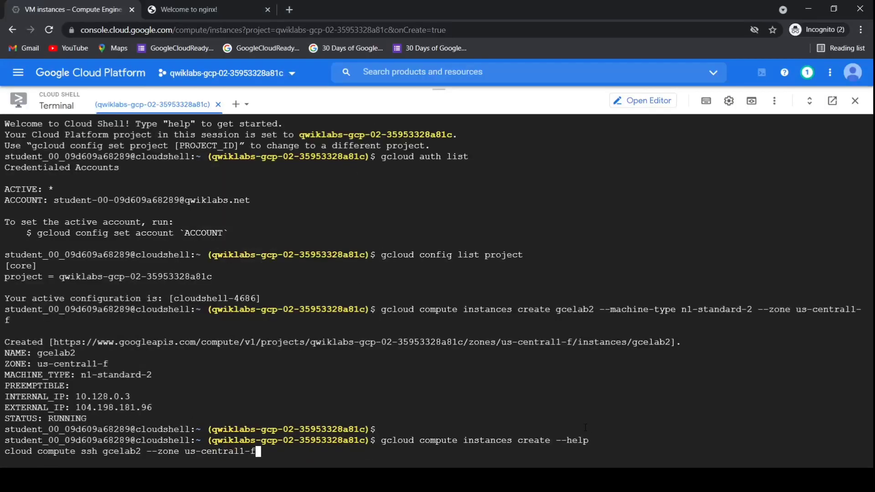
{"action": "key", "text": "Return"}
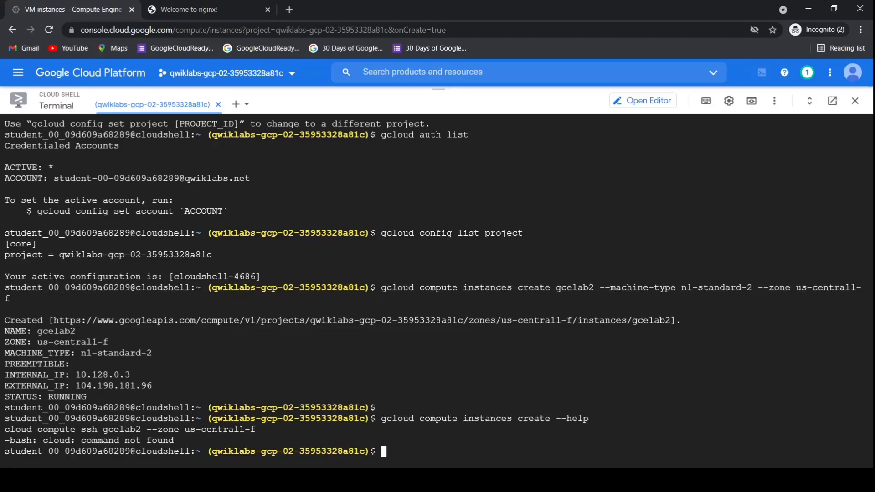
Recheck the lab's SSH step and run gcloud compute ssh gcelab2 --zone us-central1-f in the gcelab SSH session window.
{"action": "key", "text": "alt+Tab"}
{"action": "scroll", "coordinate": [445, 313], "scroll_direction": "down", "scroll_amount": 2}
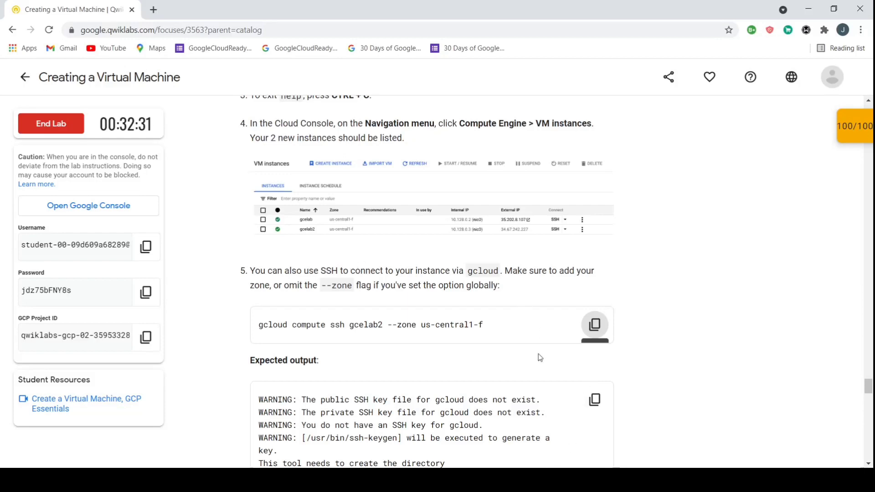
{"action": "key", "text": "alt+Tab"}
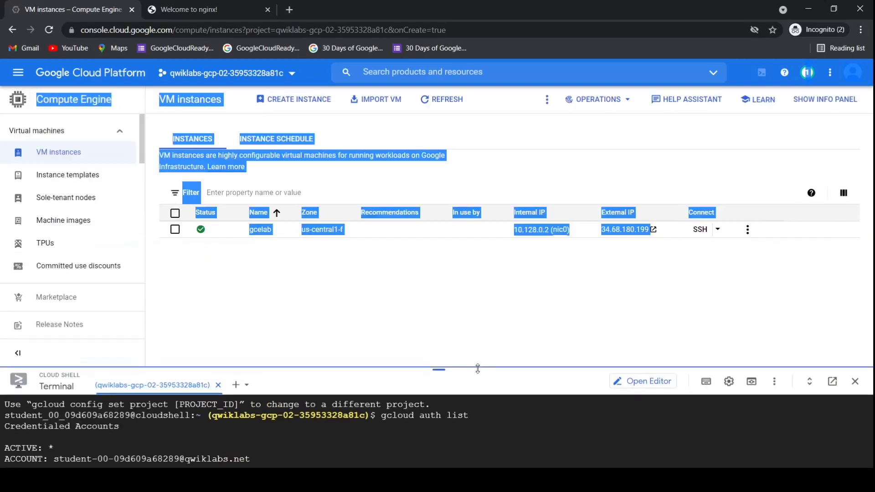
{"action": "key", "text": "alt+Tab"}
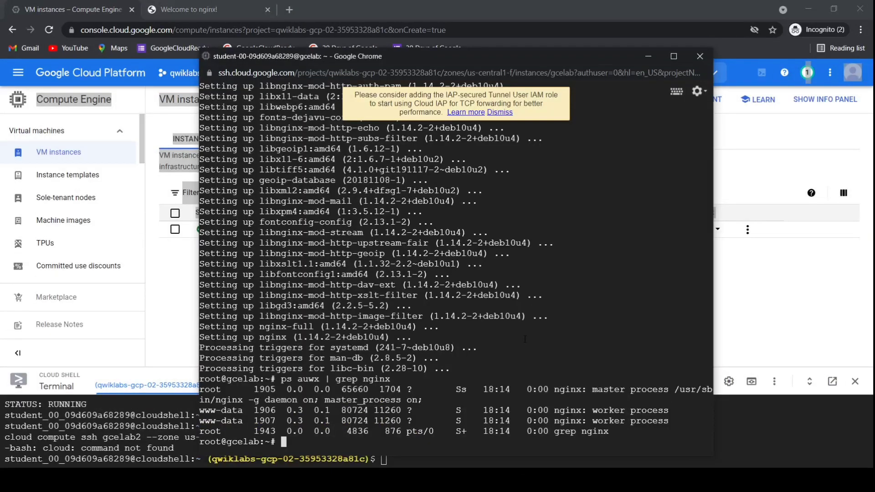
{"action": "key", "text": "ctrl+v"}
{"action": "key", "text": "Return"}
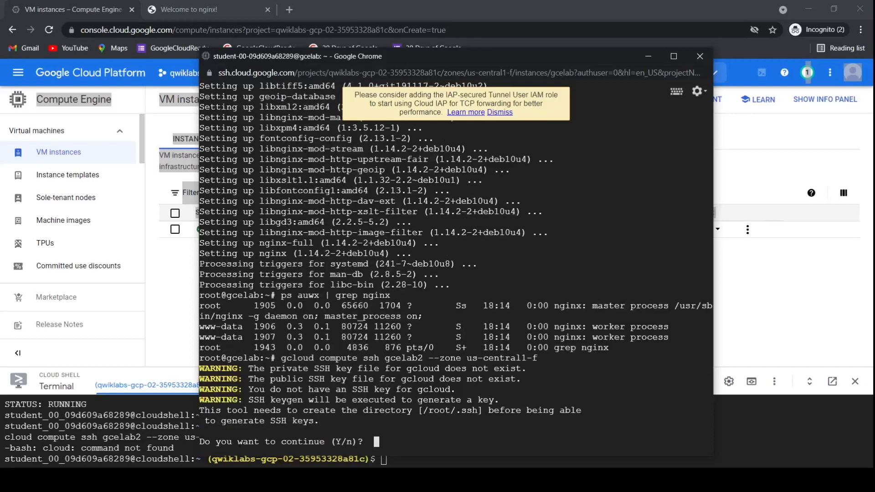
Check the lab's instruction for the continue prompt and answer y to SSH key generation in the gcelab SSH session.
{"action": "left_click", "coordinate": [542, 481]}
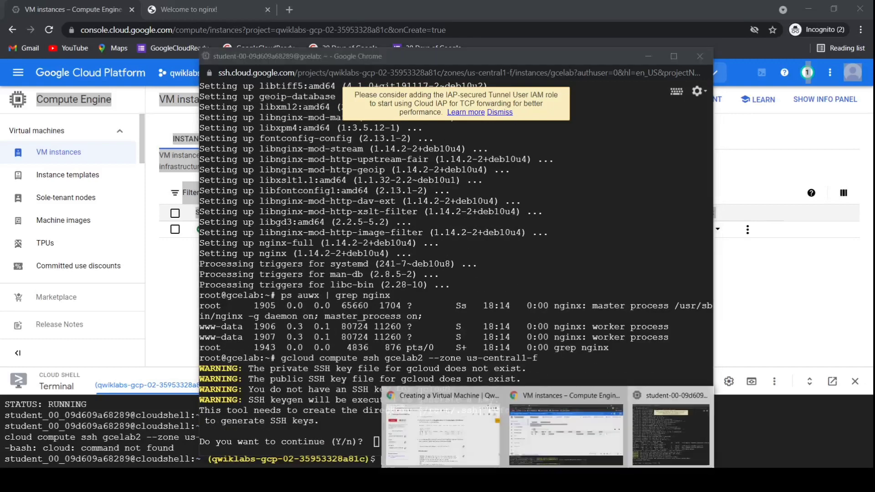
{"action": "left_click", "coordinate": [449, 426]}
{"action": "scroll", "coordinate": [479, 327], "scroll_direction": "down", "scroll_amount": 6}
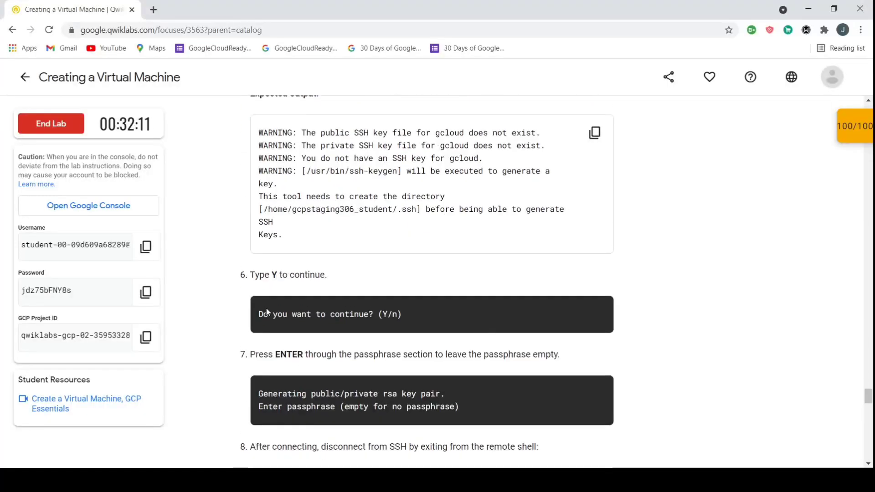
{"action": "left_click_drag", "start_coordinate": [272, 315], "coordinate": [402, 312]}
{"action": "left_click", "coordinate": [401, 331]}
{"action": "left_click_drag", "start_coordinate": [242, 276], "coordinate": [315, 275]}
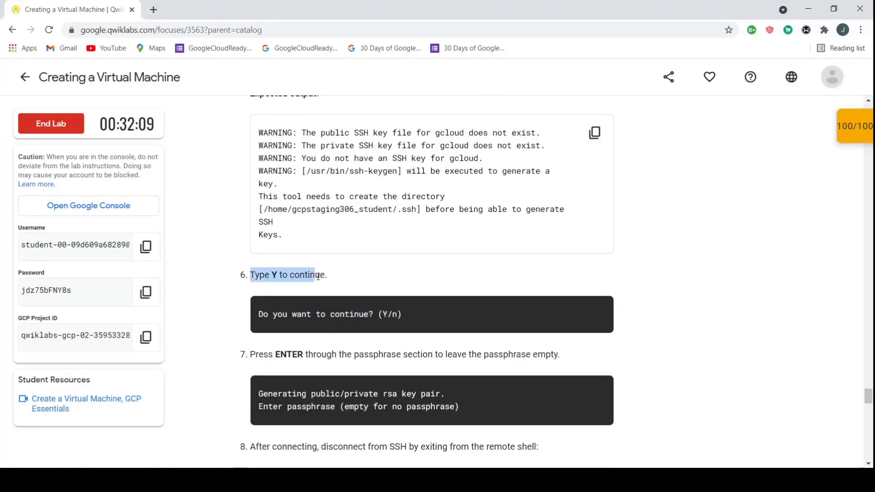
{"action": "left_click", "coordinate": [542, 481]}
{"action": "left_click", "coordinate": [671, 433]}
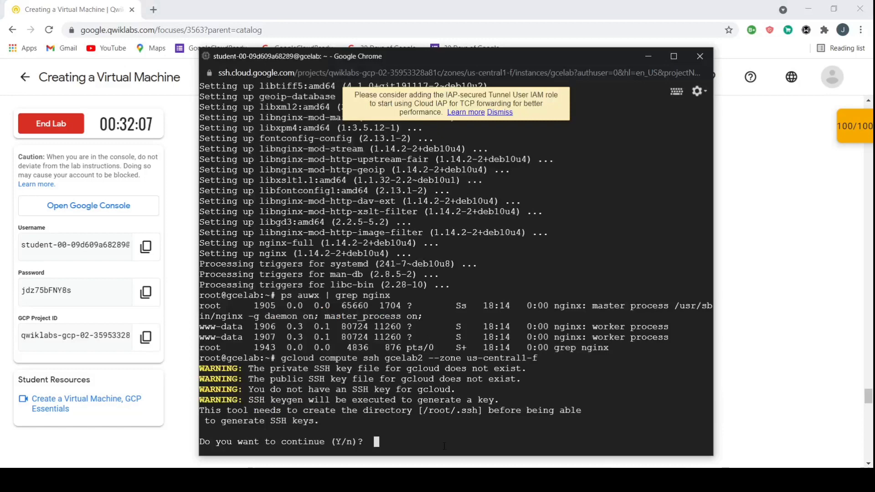
{"action": "type", "text": "y"}
{"action": "key", "text": "Return"}
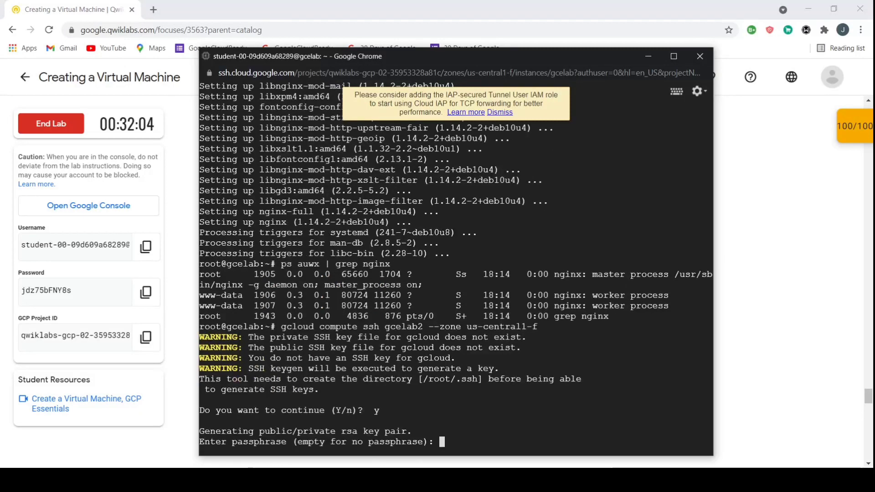
Read the rest of the lab page, from the passphrase and exit instructions to the Congratulations section, and view its badge image enlarged.
{"action": "left_click", "coordinate": [752, 355]}
{"action": "left_click_drag", "start_coordinate": [250, 275], "coordinate": [315, 277]}
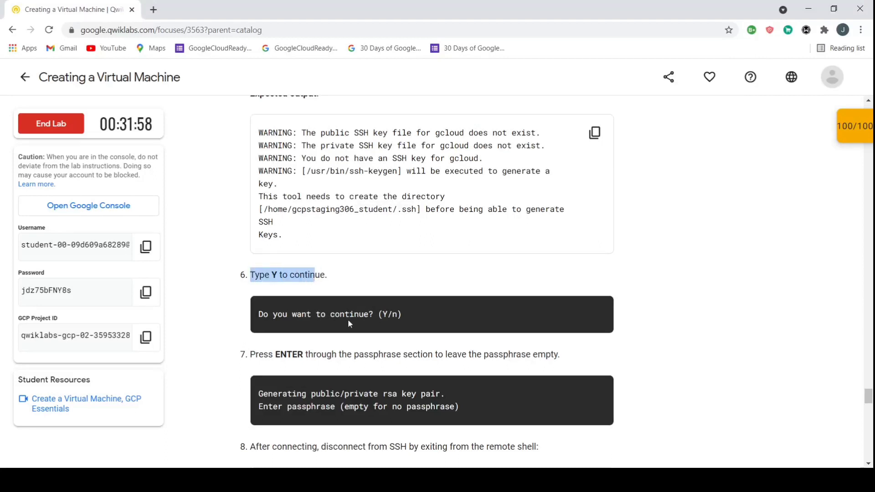
{"action": "scroll", "coordinate": [348, 319], "scroll_direction": "down", "scroll_amount": 2}
{"action": "scroll", "coordinate": [349, 319], "scroll_direction": "down", "scroll_amount": 3}
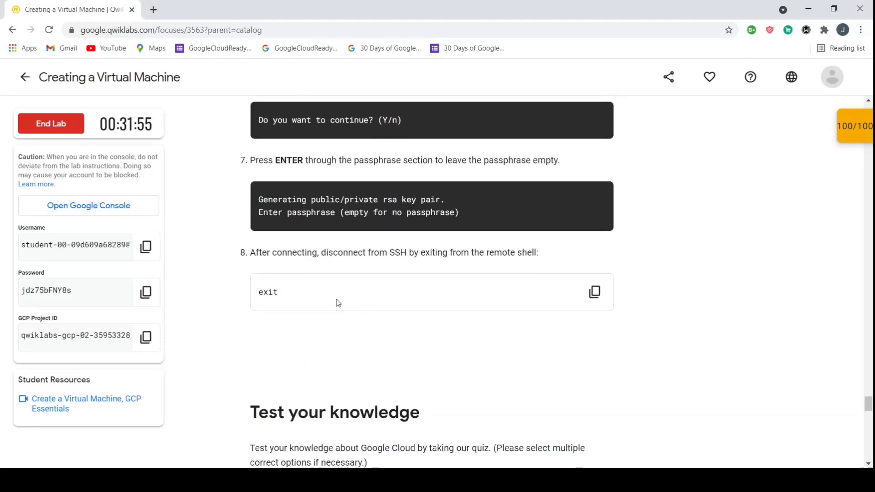
{"action": "scroll", "coordinate": [354, 313], "scroll_direction": "down", "scroll_amount": 5}
{"action": "scroll", "coordinate": [387, 166], "scroll_direction": "down", "scroll_amount": 4}
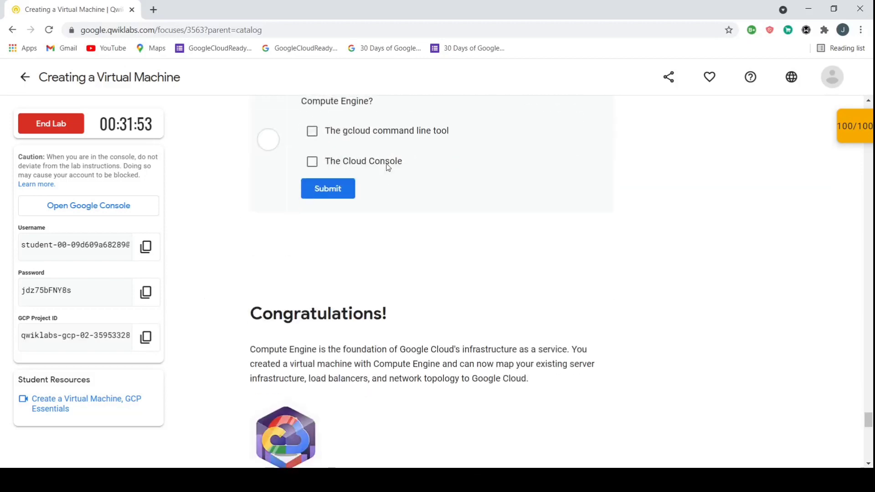
{"action": "scroll", "coordinate": [388, 167], "scroll_direction": "down", "scroll_amount": 3}
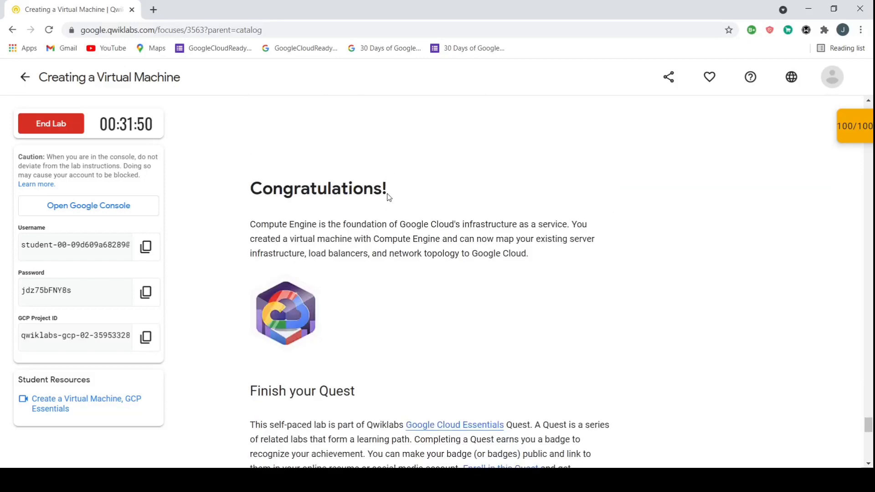
{"action": "left_click_drag", "start_coordinate": [387, 193], "coordinate": [252, 187]}
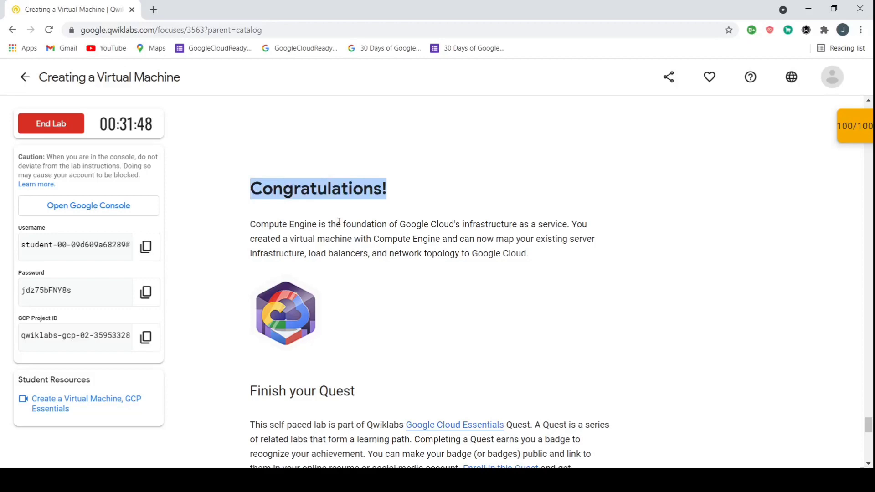
{"action": "left_click", "coordinate": [314, 319]}
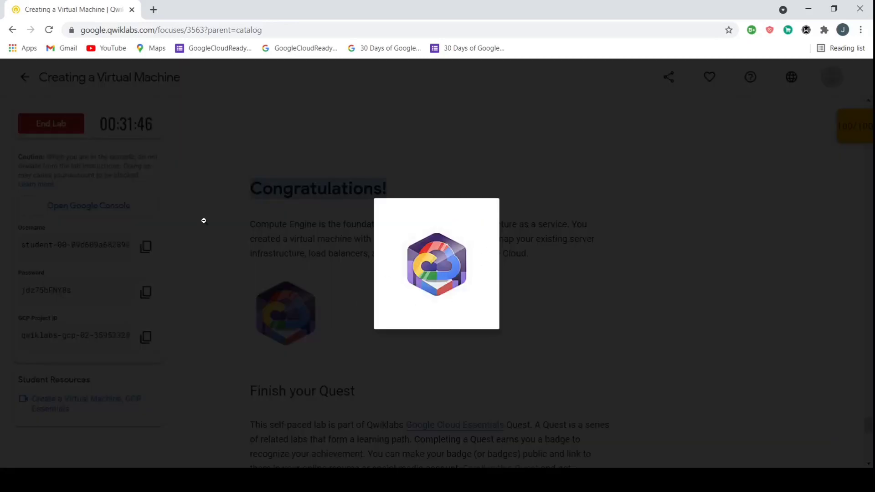
{"action": "left_click", "coordinate": [203, 221]}
End the Creating a Virtual Machine lab, confirm ending it, and dismiss the satisfaction survey without rating.
{"action": "left_click", "coordinate": [72, 131]}
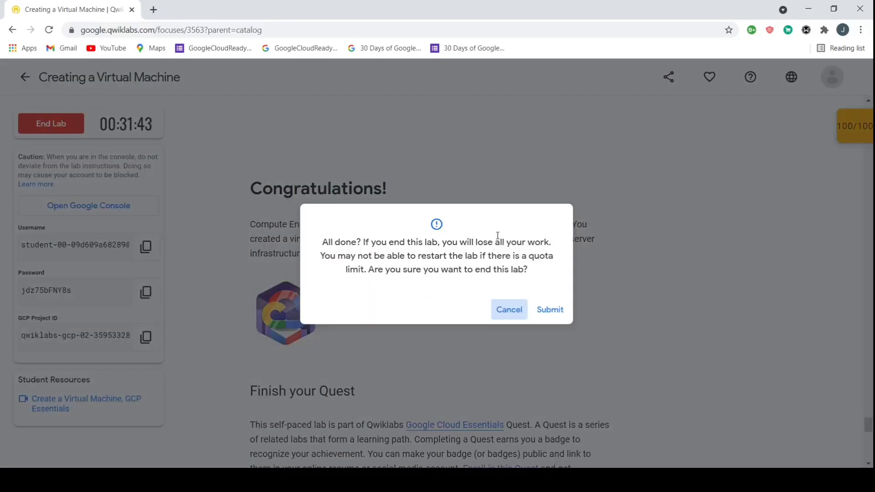
{"action": "left_click", "coordinate": [551, 308]}
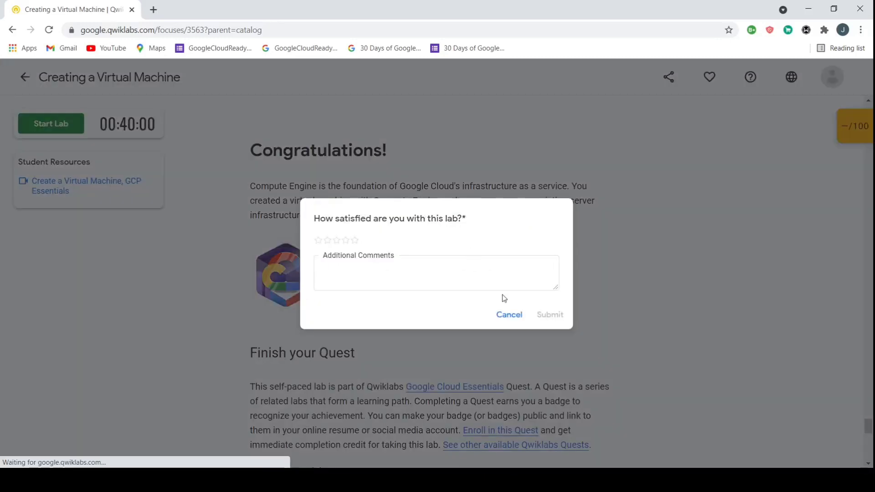
{"action": "left_click", "coordinate": [509, 314]}
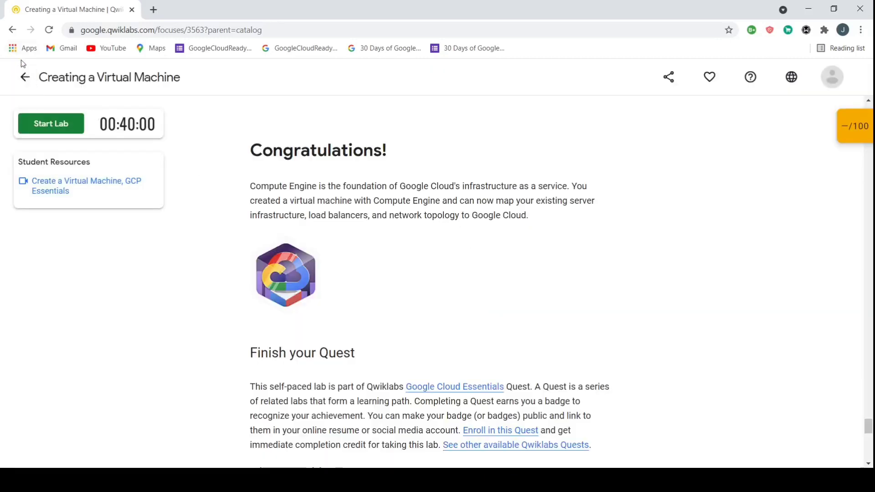